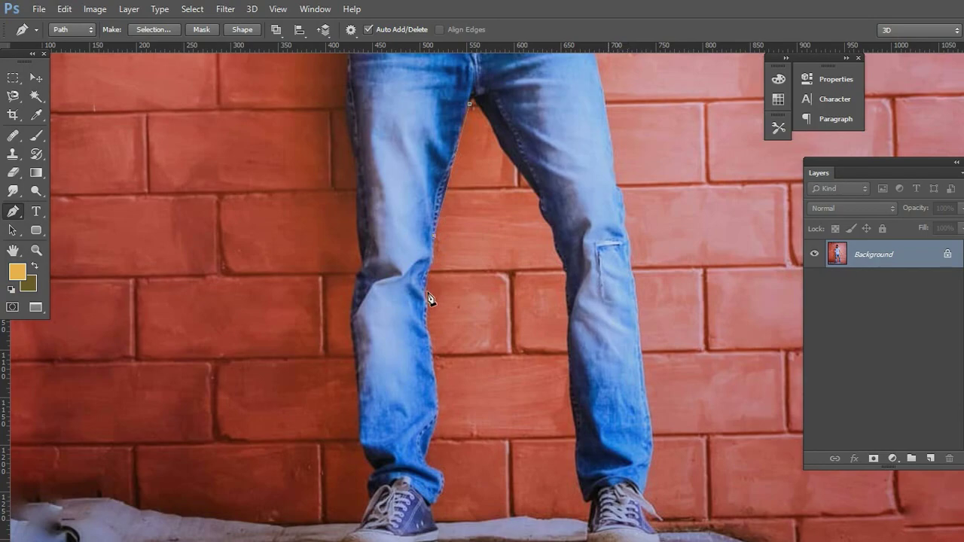
- Trace the Pen path down the inner edge of the man's left-hand trouser leg, from the knee to the hem
scroll(428, 303, up, 2)
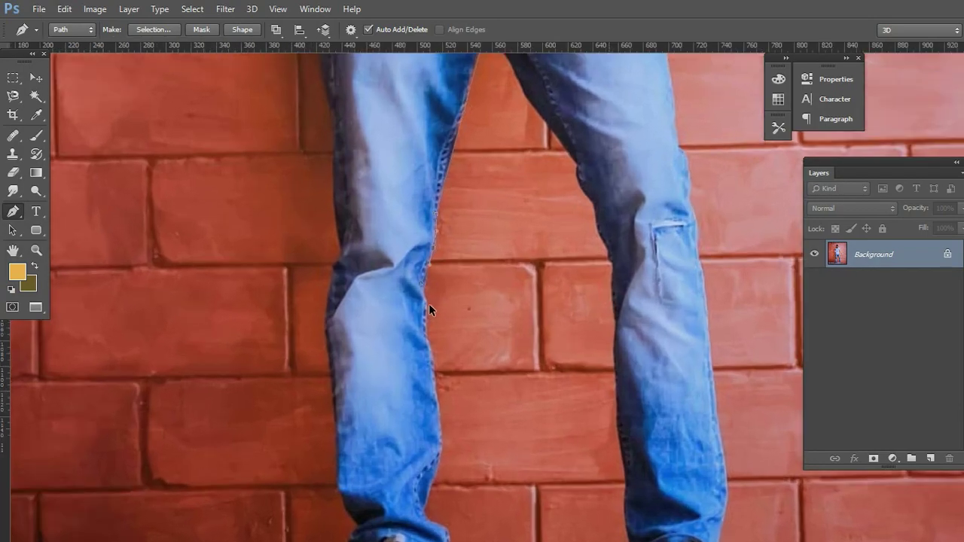
click(428, 299)
click(431, 348)
drag(468, 367, 394, 235)
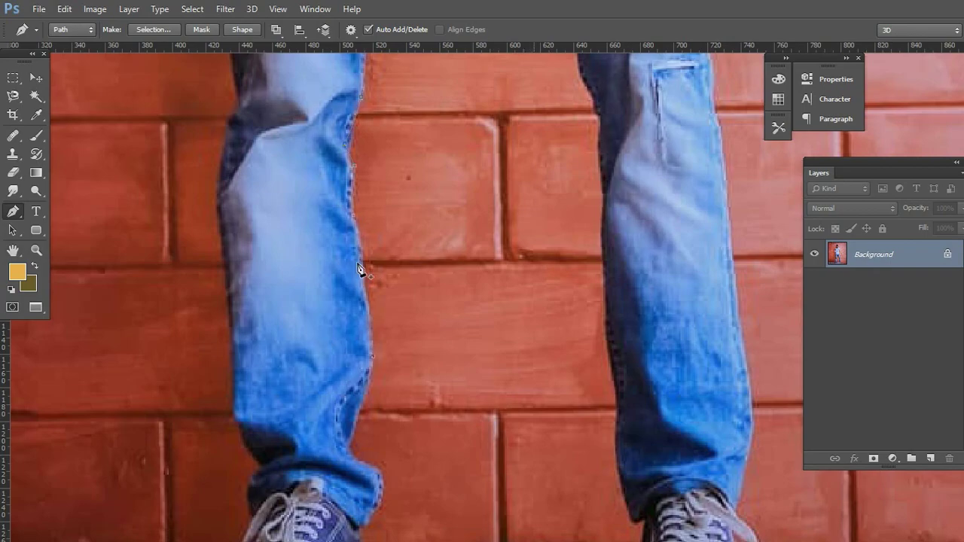
drag(412, 374, 402, 258)
drag(345, 299, 349, 296)
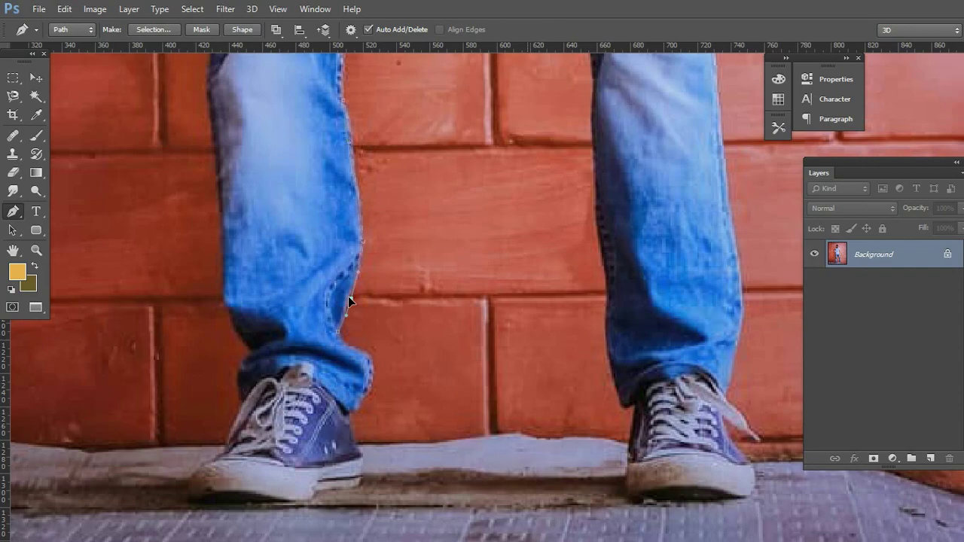
drag(359, 358, 370, 353)
drag(384, 432, 376, 325)
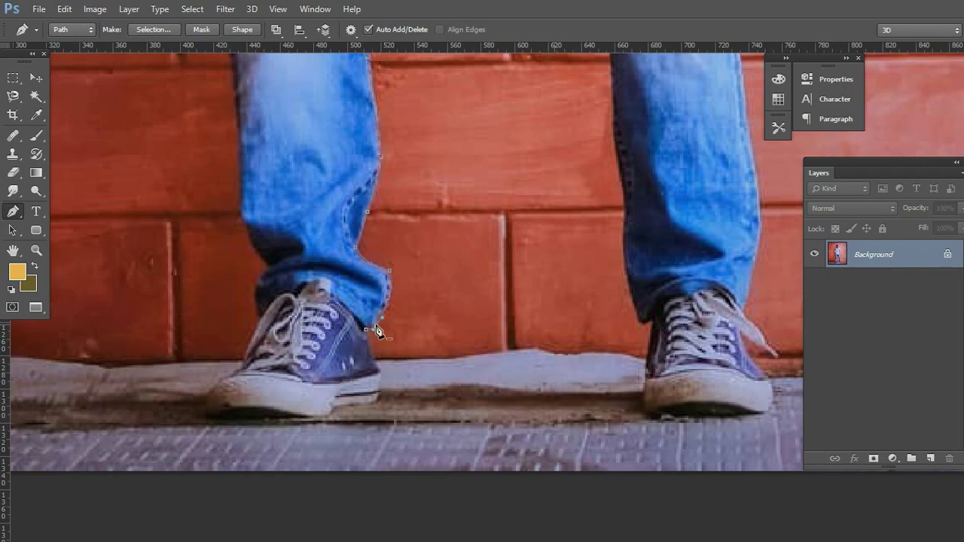
- Continue the path around the left-hand shoe, along its sole and up over the toe
click(378, 369)
click(378, 399)
click(207, 415)
click(251, 360)
drag(267, 270, 308, 390)
- Trace the path up the outer edge of the left-hand trouser leg from the shoe to the knee, curving segments to fit
click(240, 116)
click(271, 329)
drag(271, 329, 256, 327)
key(super)
key(super)
drag(260, 363, 265, 360)
key(alt)
drag(313, 252, 336, 346)
drag(265, 345, 269, 341)
drag(318, 292, 301, 472)
click(264, 294)
drag(258, 320, 249, 319)
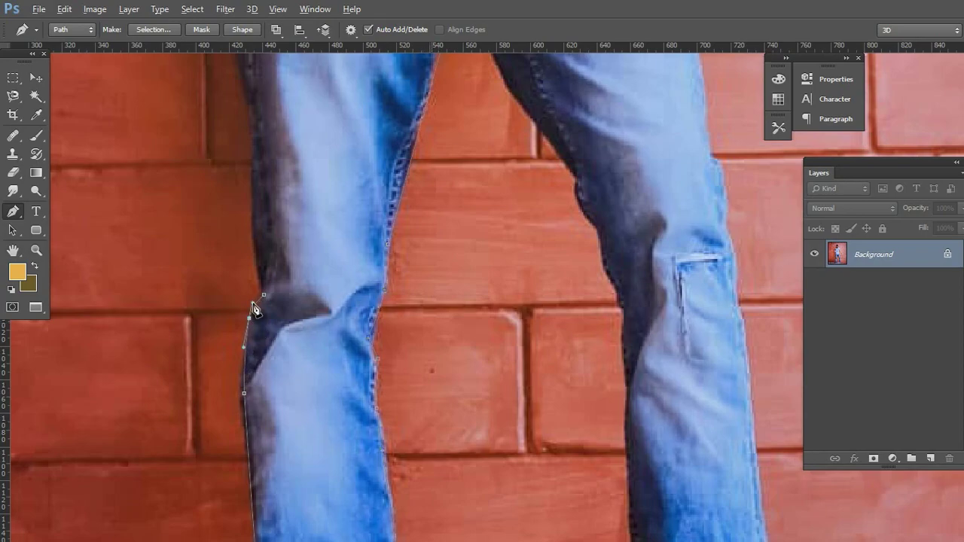
- Extend the path up the outer left-hand thigh and along the shirt's side to the rolled sleeve
drag(323, 249, 312, 386)
click(224, 76)
drag(246, 354, 240, 355)
drag(232, 250, 242, 219)
click(237, 235)
click(233, 180)
drag(233, 180, 219, 186)
scroll(244, 173, up, 5)
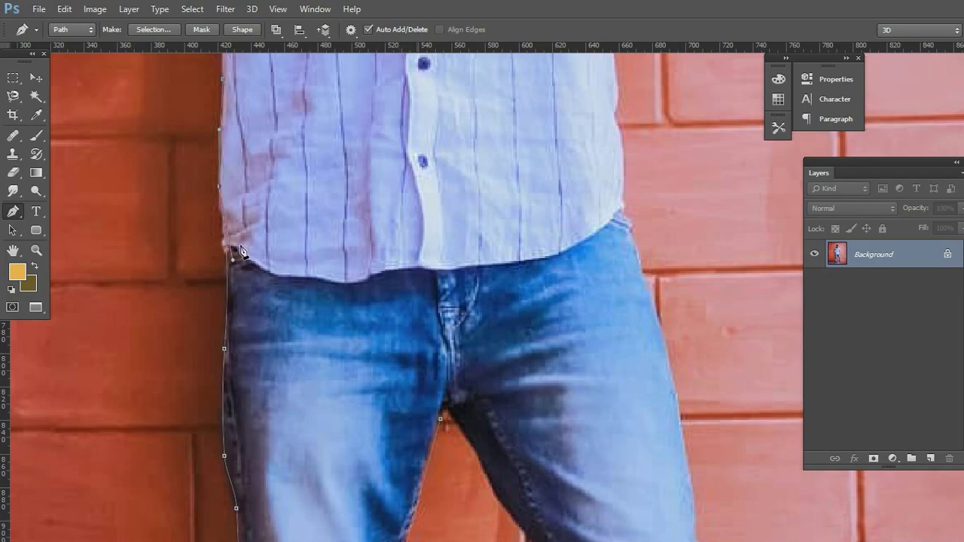
scroll(276, 275, up, 2)
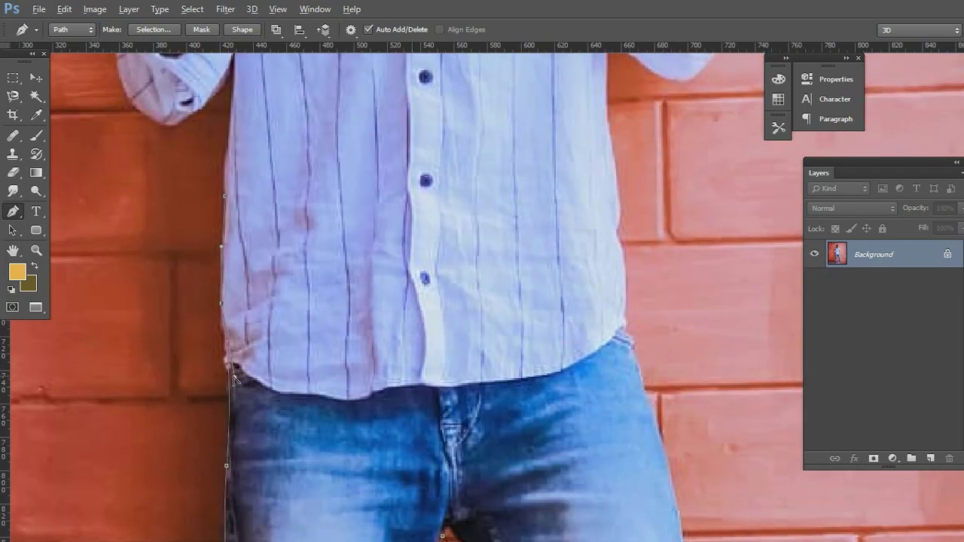
scroll(234, 377, up, 3)
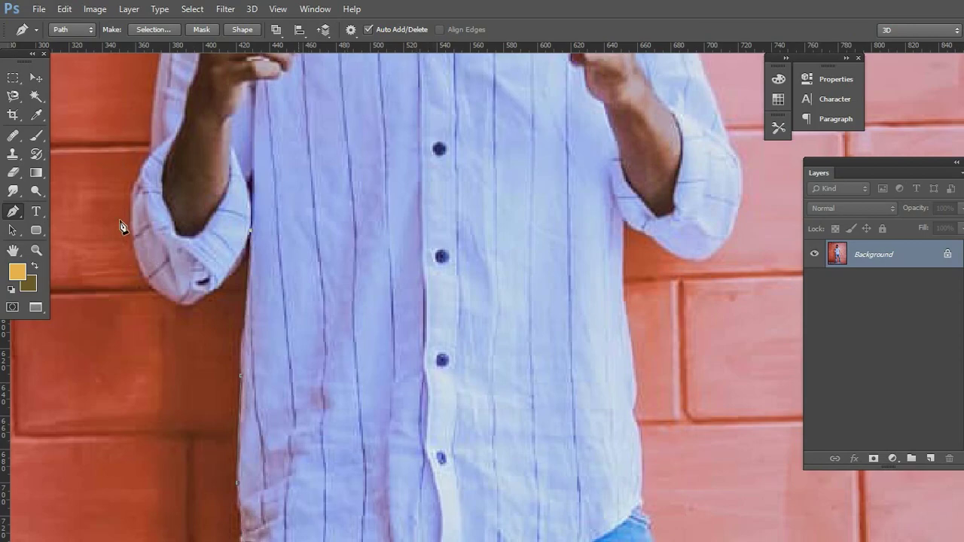
- Outline the left-hand rolled cuff and sleeve, curving the path over the shoulder to the collar
click(186, 209)
drag(186, 209, 179, 304)
scroll(117, 283, up, 3)
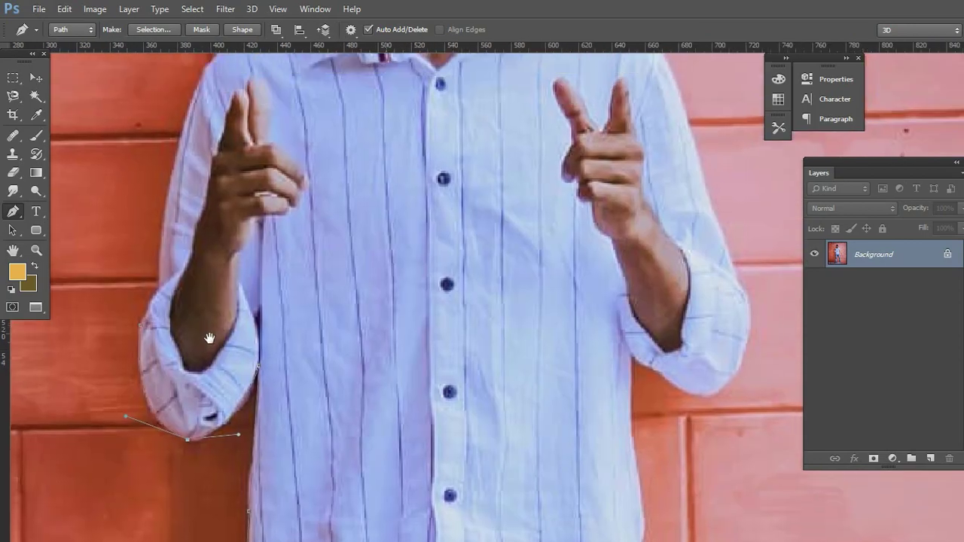
click(152, 329)
drag(222, 199, 203, 324)
click(291, 180)
click(242, 263)
drag(241, 263, 185, 220)
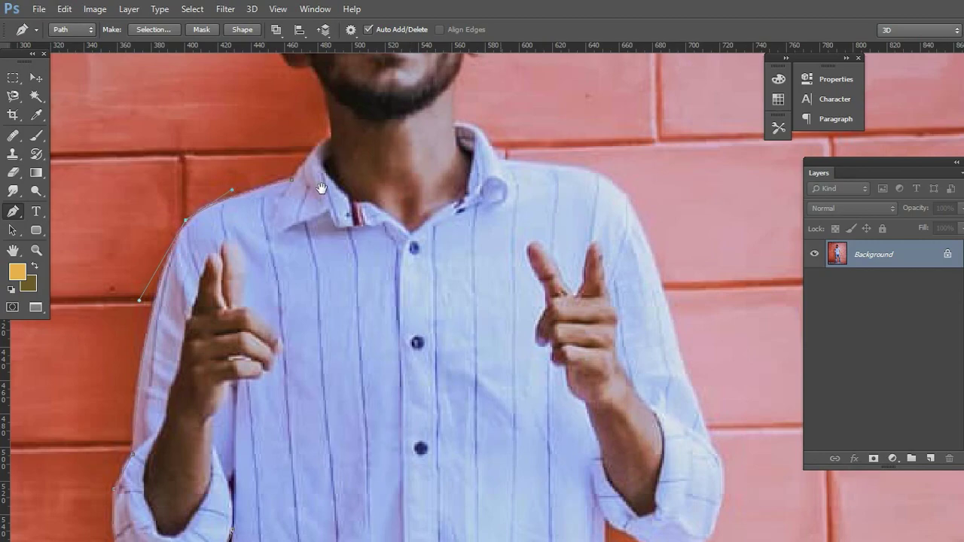
- Trace the path along the left-hand side of the collar, neck and jaw and around the ear
drag(321, 188, 204, 291)
drag(200, 258, 196, 254)
drag(253, 201, 224, 313)
click(212, 290)
click(185, 235)
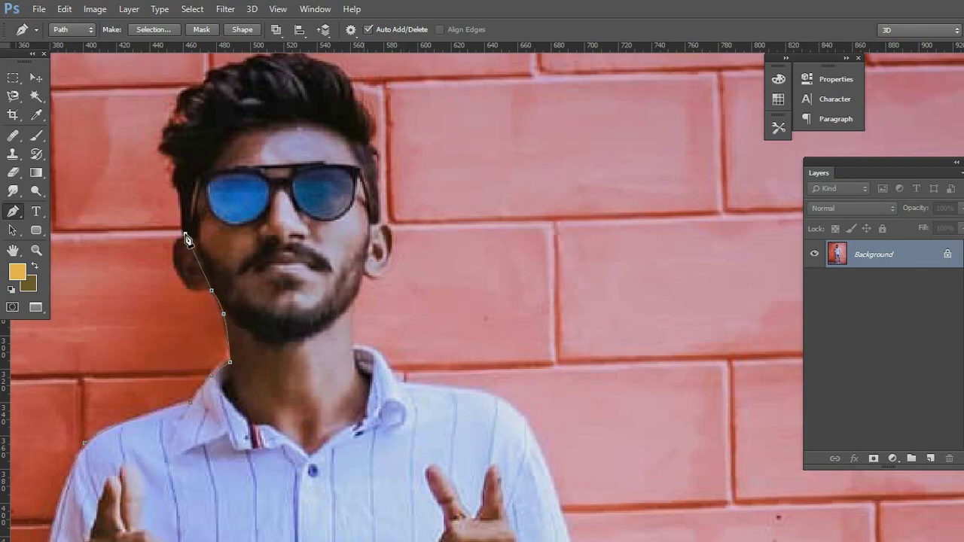
click(213, 212)
click(198, 261)
drag(198, 260, 189, 291)
- Continue the path up the temple and loosely around the hair to the other side of the head
key(super)
key(super)
drag(305, 182, 289, 304)
drag(198, 334, 161, 308)
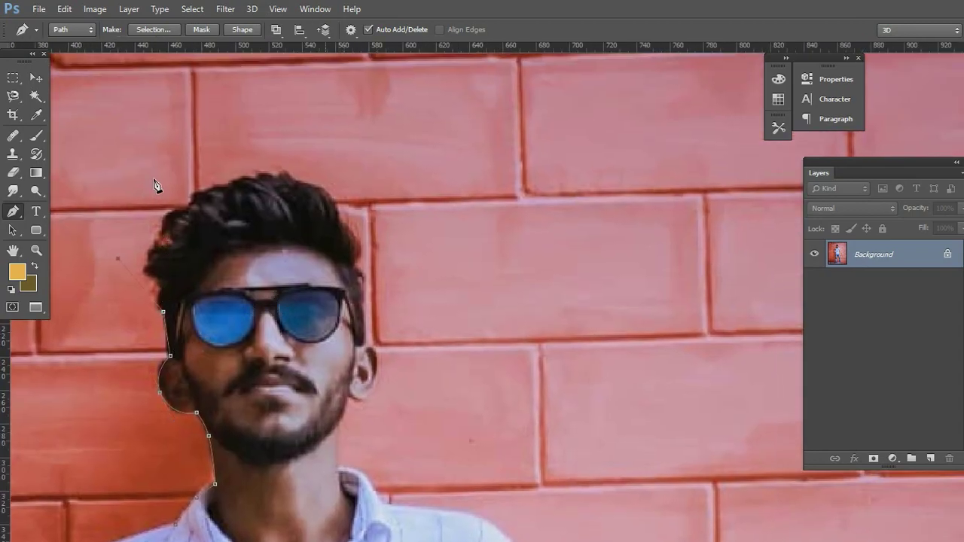
click(343, 164)
drag(382, 320, 323, 241)
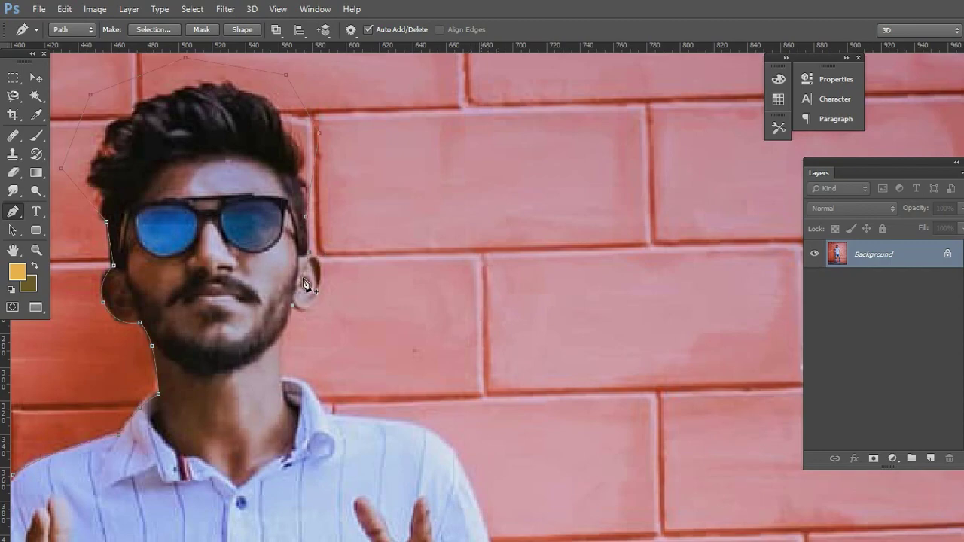
- Trace the path around the right-hand ear and down the jaw and neck to the collar
drag(308, 304, 314, 292)
drag(333, 331, 300, 212)
click(293, 229)
click(290, 271)
drag(336, 258, 268, 195)
click(268, 242)
drag(245, 226, 249, 209)
- Outline the right-hand side of the collar, the shoulder and the upper sleeve with curved path segments
drag(371, 272, 297, 198)
click(375, 355)
drag(275, 252, 312, 196)
drag(361, 246, 356, 253)
drag(376, 355, 421, 472)
drag(409, 435, 399, 429)
drag(418, 405, 416, 335)
drag(343, 171, 345, 165)
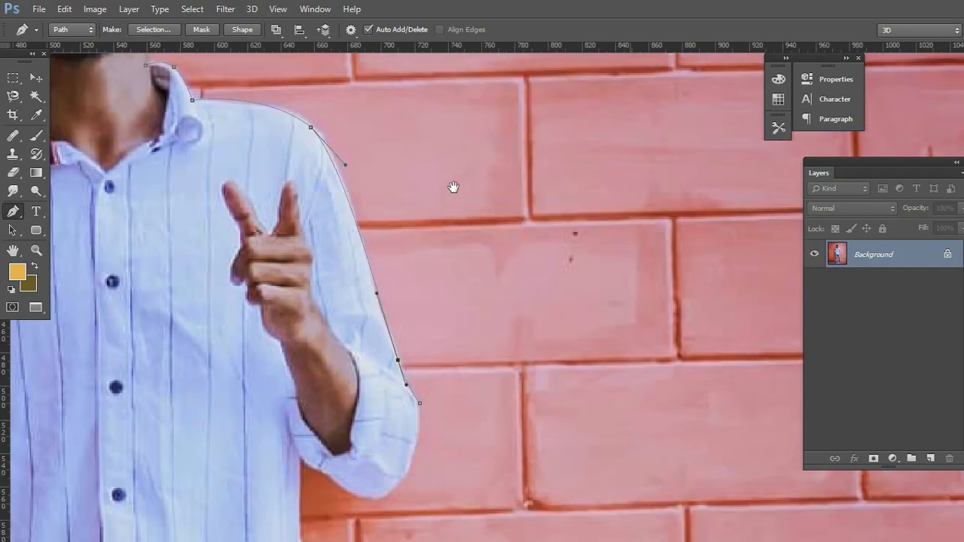
- Curve the path around the right-hand elbow and rolled cuff back to the shirt's side
drag(439, 341, 461, 159)
click(323, 274)
drag(383, 247, 441, 297)
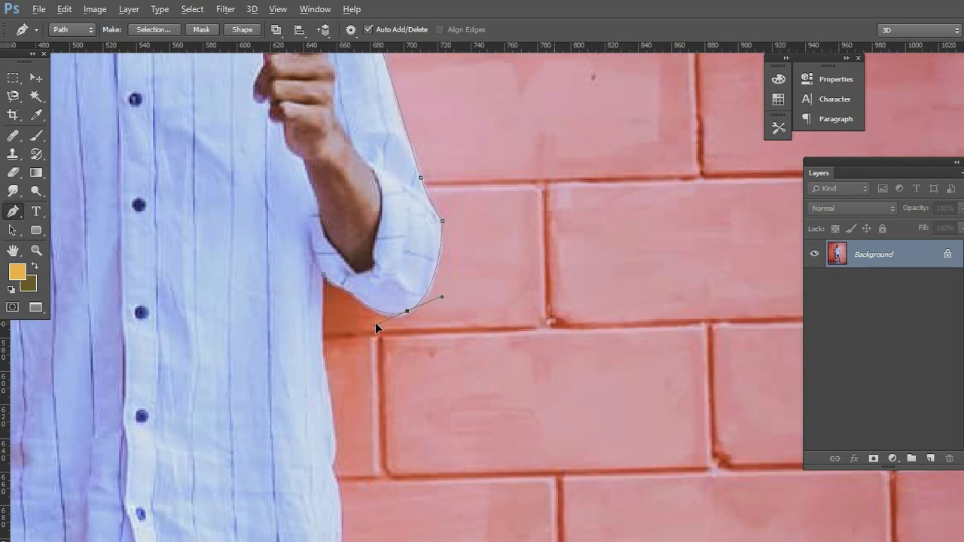
drag(408, 366, 393, 206)
- Trace the path down the right-hand side of the shirt to its hem and the waist of the jeans
click(319, 305)
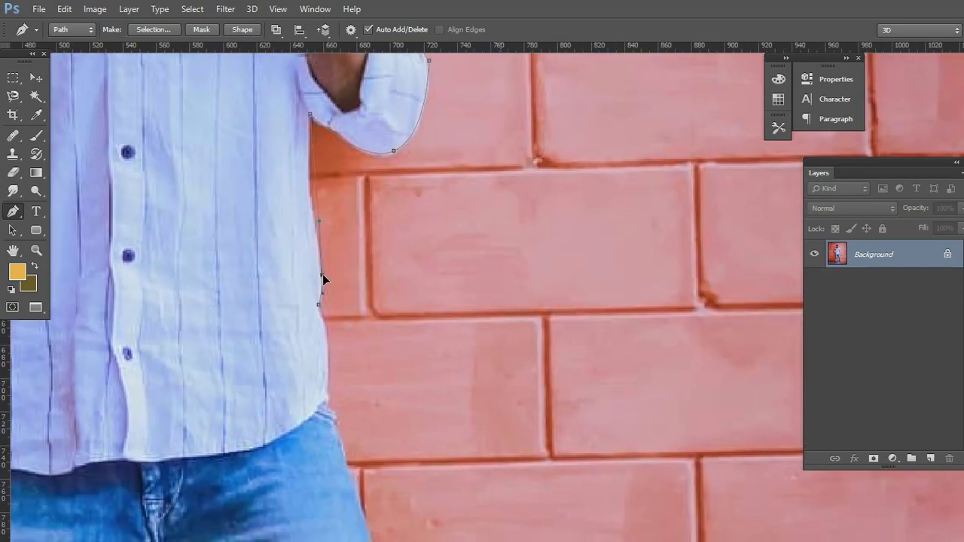
scroll(315, 226, down, 3)
click(327, 273)
click(325, 237)
drag(324, 237, 416, 232)
scroll(332, 241, down, 2)
click(335, 212)
- Extend the path down the outer edge of the right-hand thigh, past the knee to the calf
scroll(345, 228, down, 5)
click(402, 325)
scroll(396, 268, up, 2)
click(374, 238)
scroll(399, 253, down, 5)
click(420, 273)
click(411, 238)
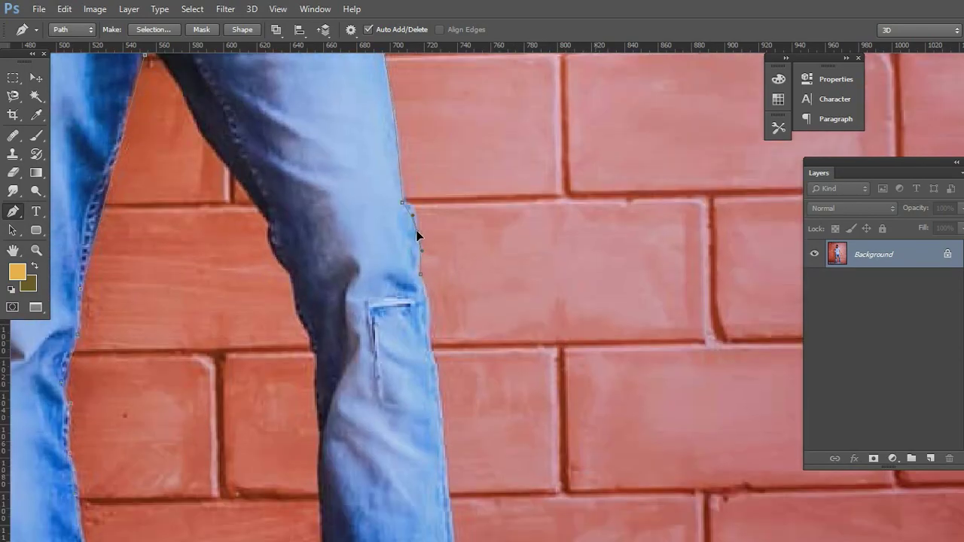
scroll(417, 226, down, 5)
click(454, 353)
click(435, 192)
drag(435, 192, 439, 192)
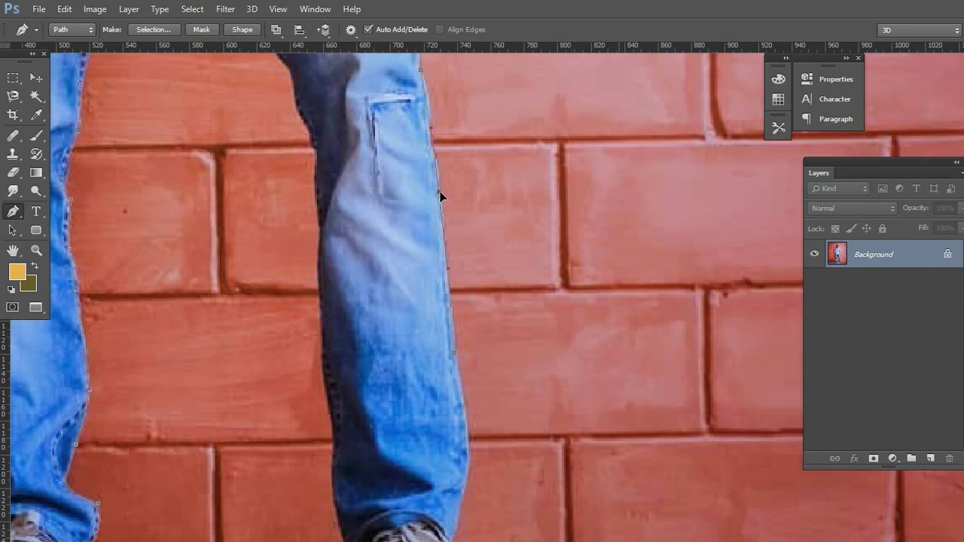
- Trace the path down to the right-hand trouser hem and around the shoe to its inner side
scroll(422, 97, down, 3)
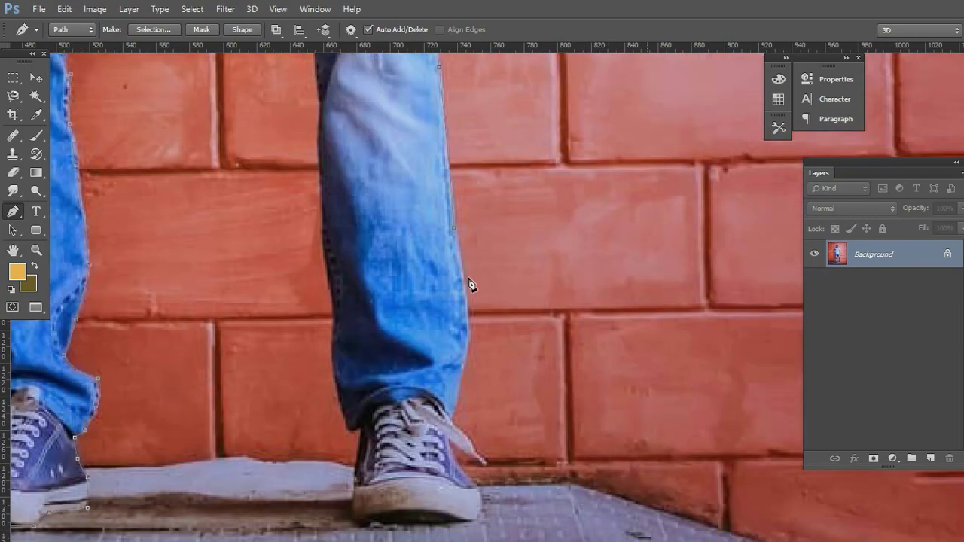
click(452, 322)
drag(452, 321, 469, 328)
click(462, 520)
drag(471, 502, 480, 509)
scroll(478, 466, down, 3)
click(358, 433)
click(360, 338)
drag(360, 391, 354, 399)
- Trace the path up the inner edge of the right-hand lower leg from the hem to the knee
scroll(338, 274, up, 3)
click(334, 303)
drag(341, 357, 320, 332)
scroll(333, 343, up, 5)
click(320, 222)
scroll(320, 333, up, 1)
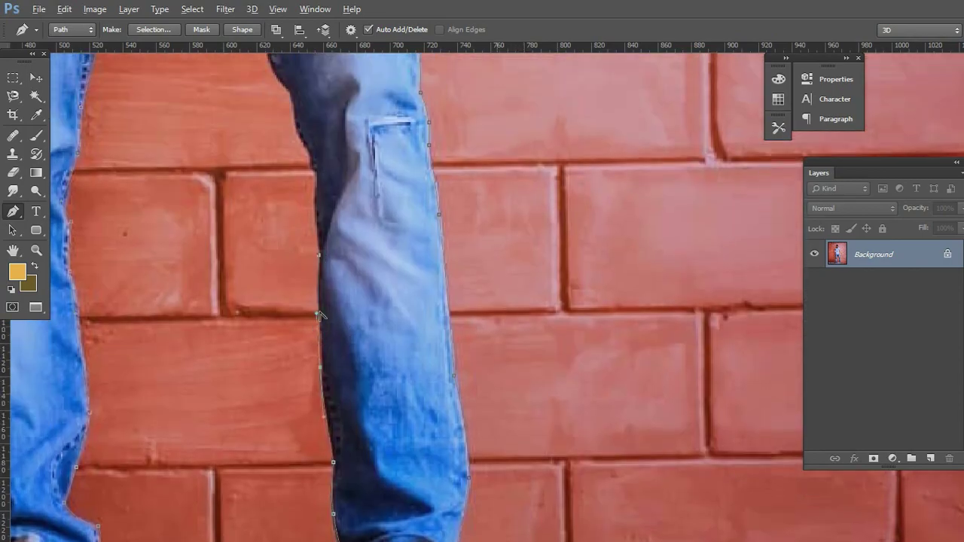
scroll(332, 279, up, 3)
click(318, 272)
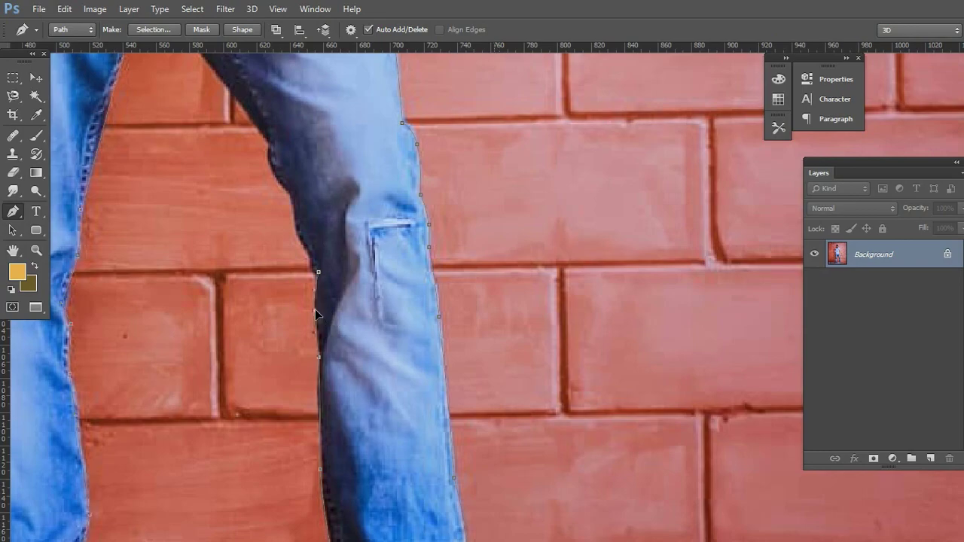
- Follow the inner edge of the right-hand thigh up to the crotch and close the path at its starting point
click(292, 195)
drag(305, 238, 301, 237)
scroll(293, 256, up, 2)
click(270, 213)
drag(281, 240, 274, 243)
scroll(260, 226, up, 3)
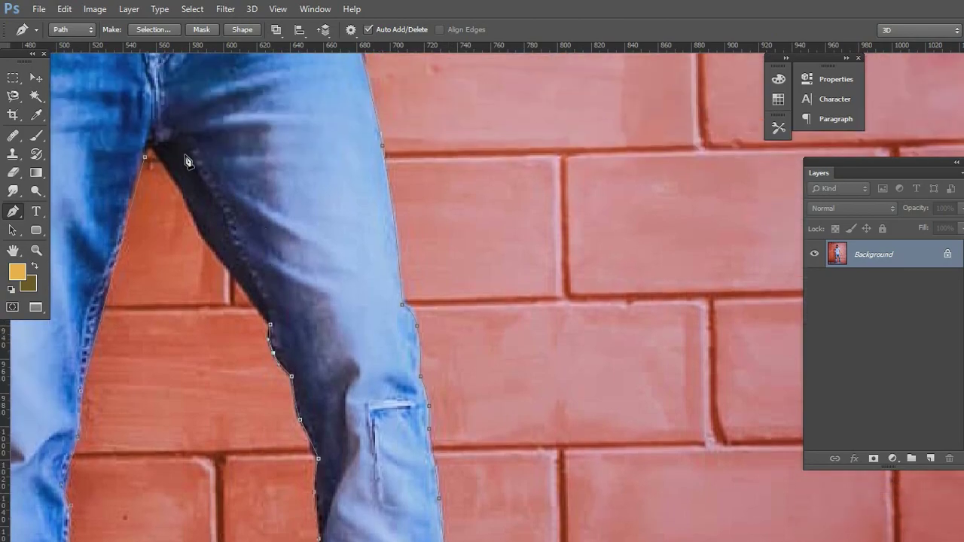
click(153, 147)
drag(208, 232, 203, 236)
click(145, 157)
- Turn the closed path into a selection and copy the man onto a new layer
scroll(183, 243, down, 5)
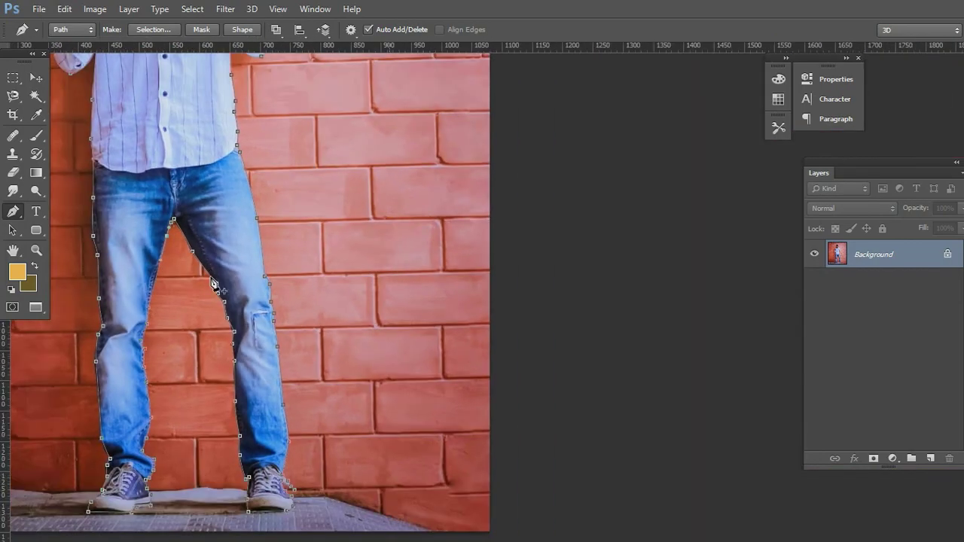
scroll(213, 283, down, 4)
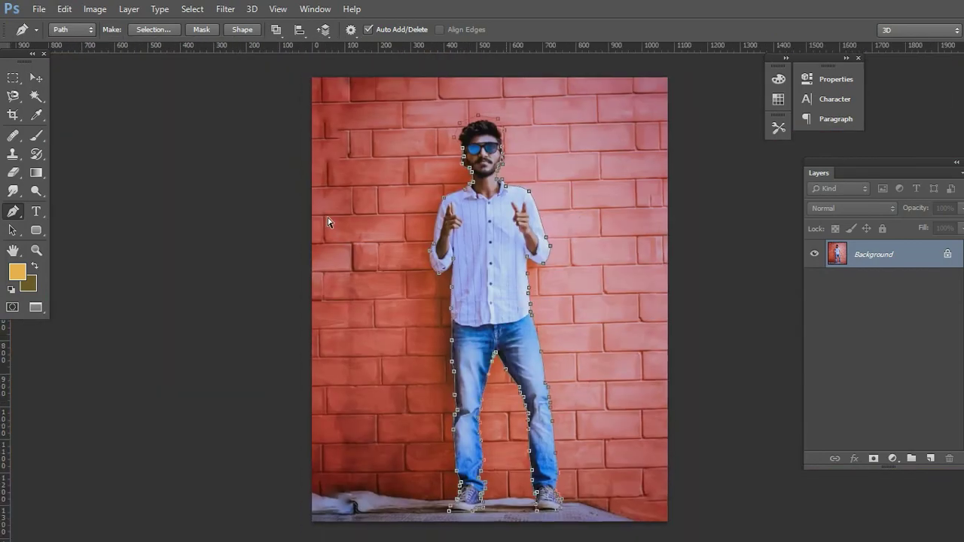
key(ctrl+Return)
key(ctrl+j)
key(v)
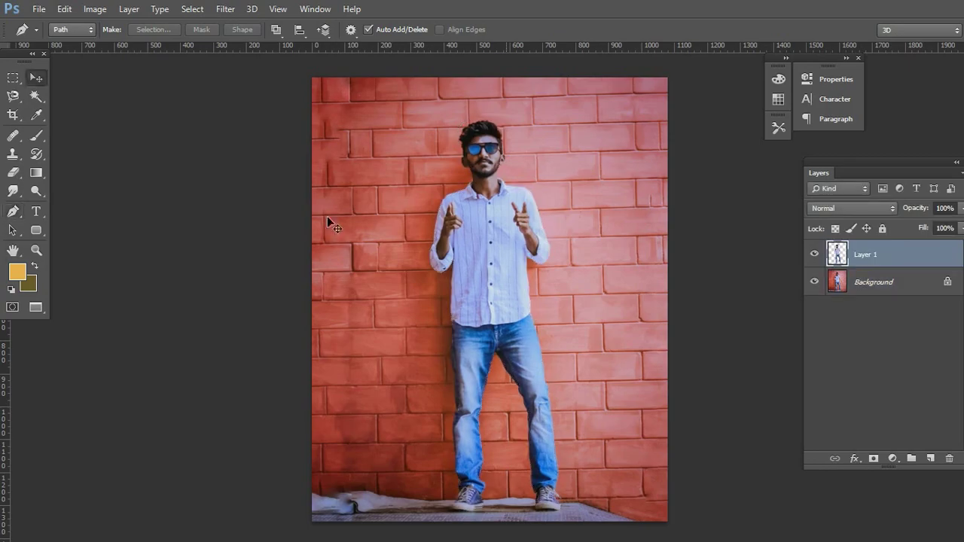
- Activate the Magic Eraser and hide the Background layer to expose the cut-out's edges around the head
scroll(518, 164, up, 4)
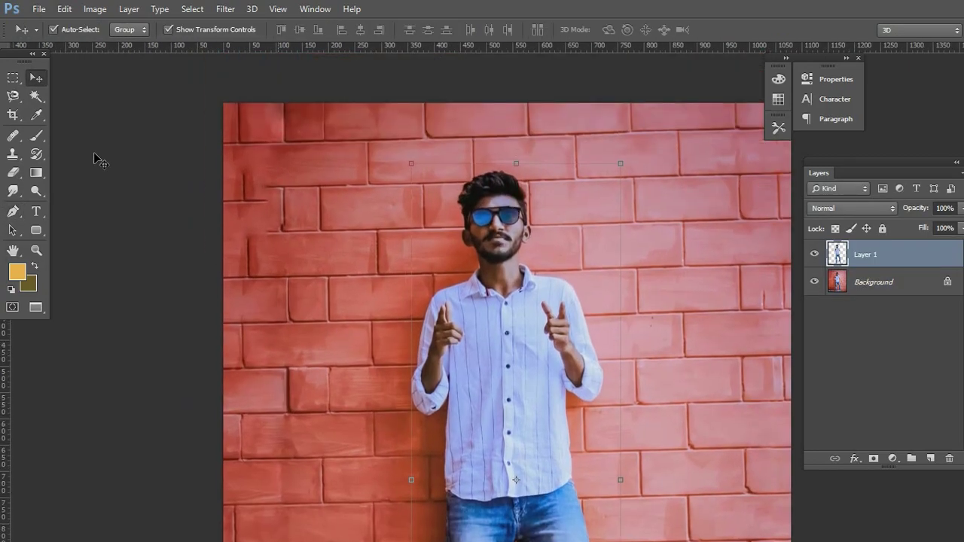
right_click(10, 176)
click(54, 195)
scroll(514, 178, up, 4)
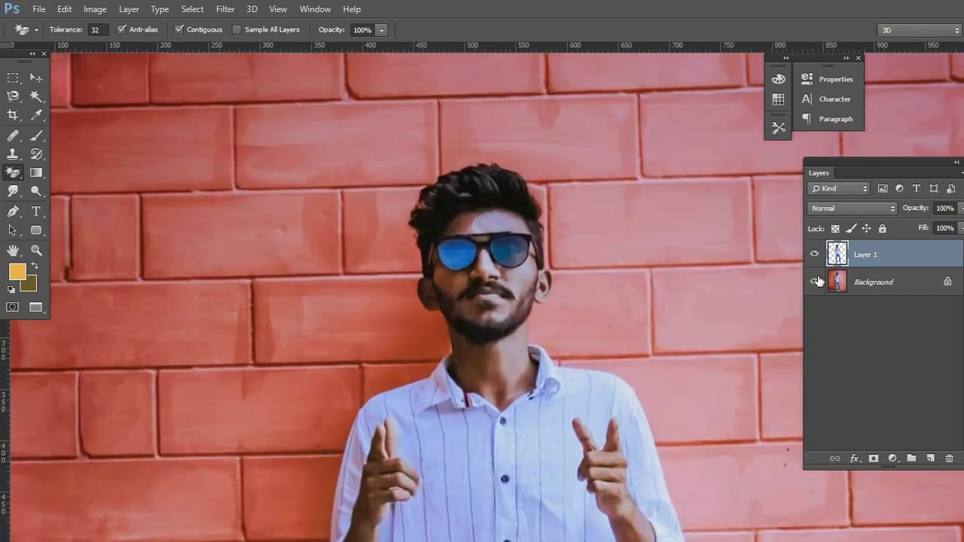
click(815, 281)
scroll(406, 198, up, 2)
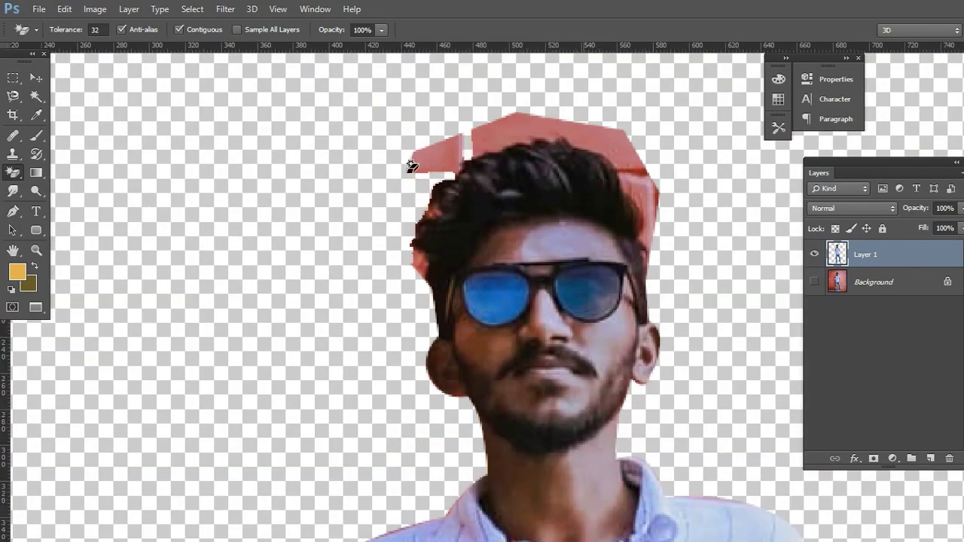
- Erase the leftover red brick areas around the hair on Layer 1 with the Magic Eraser at tolerance 32
click(453, 148)
click(514, 131)
click(647, 184)
click(650, 181)
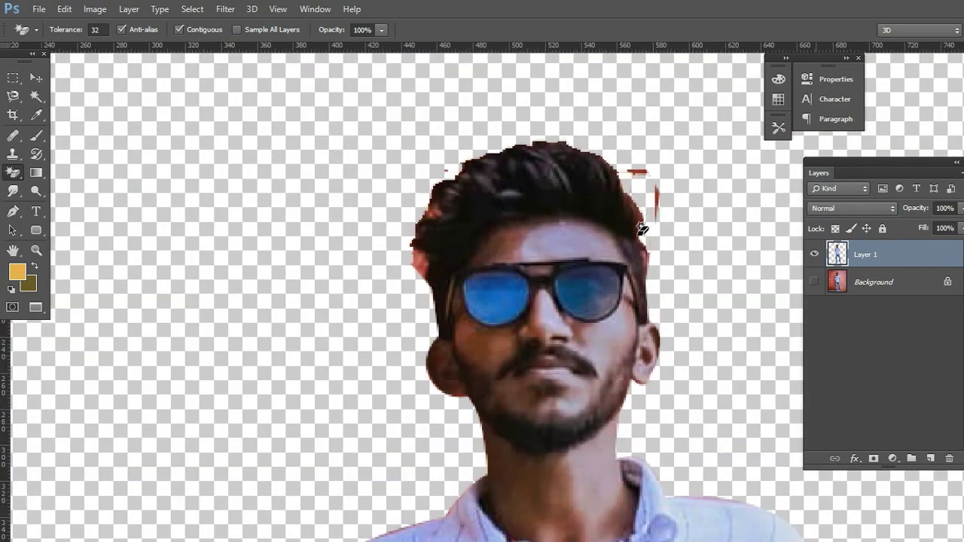
scroll(645, 230, up, 2)
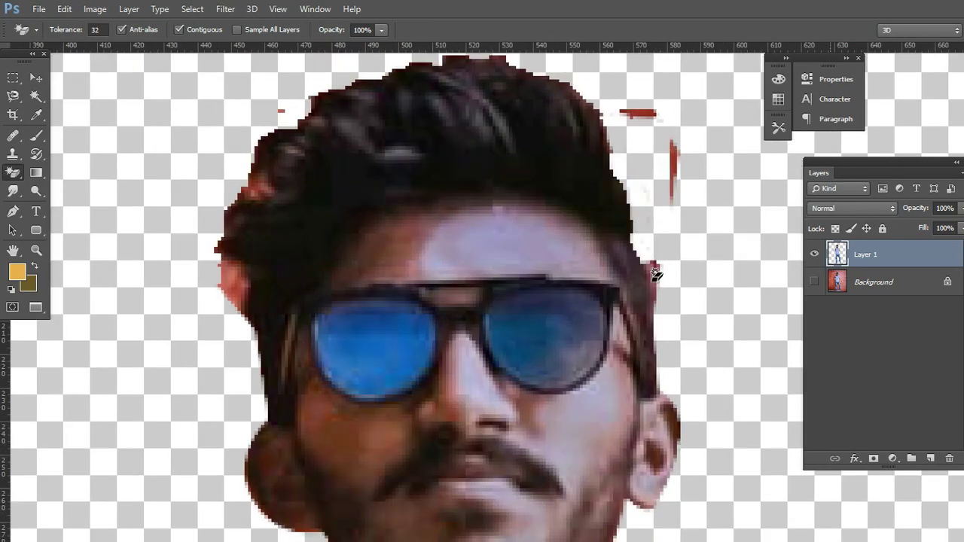
click(654, 273)
click(253, 191)
click(251, 190)
click(228, 285)
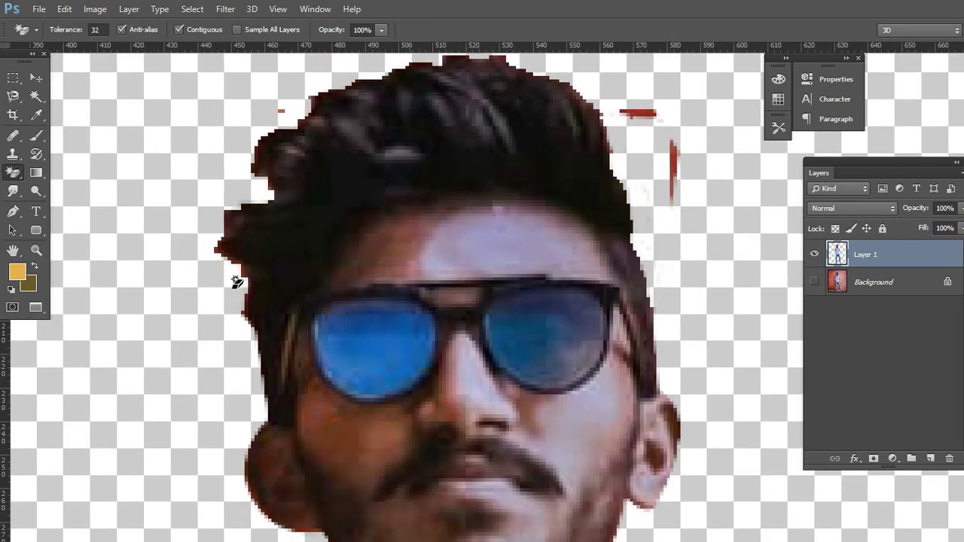
- Soften the jagged outline of the hair with the Blur tool
click(12, 192)
click(72, 189)
mouse_move(248, 312)
mouse_down()
mouse_move(263, 157)
mouse_move(381, 82)
mouse_move(542, 98)
mouse_move(580, 234)
mouse_up()
scroll(405, 109, down, 1)
- Erase the stray brick fragments beside the hair with the standard Eraser, raising its opacity to 100%
right_click(14, 173)
click(44, 170)
mouse_move(619, 107)
mouse_down()
mouse_move(627, 161)
mouse_move(618, 135)
mouse_move(589, 107)
mouse_up()
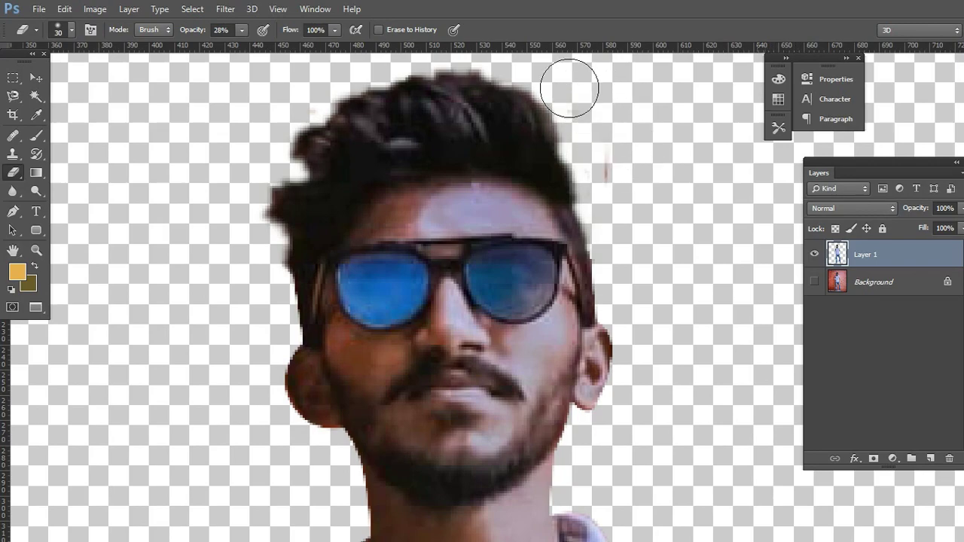
click(241, 30)
drag(251, 50, 299, 51)
drag(585, 104, 614, 112)
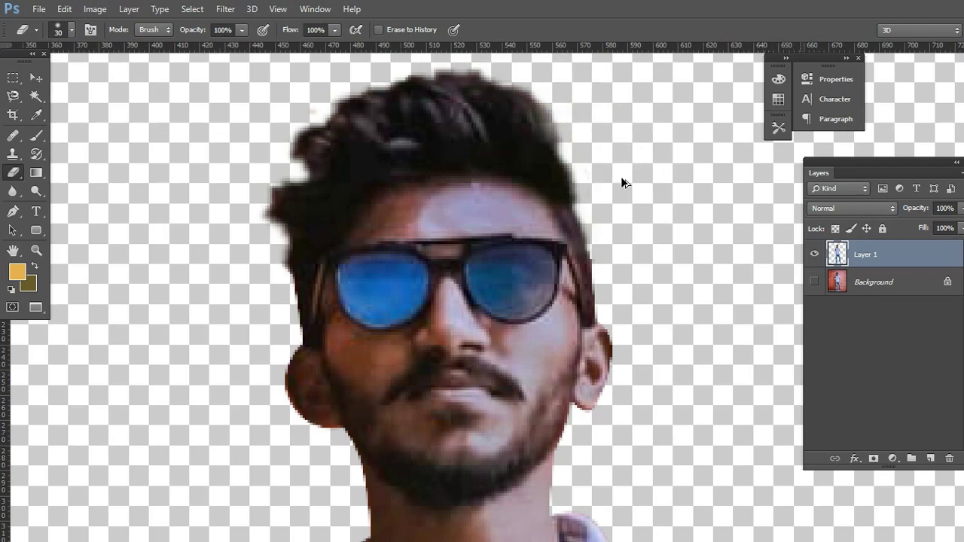
scroll(624, 180, down, 6)
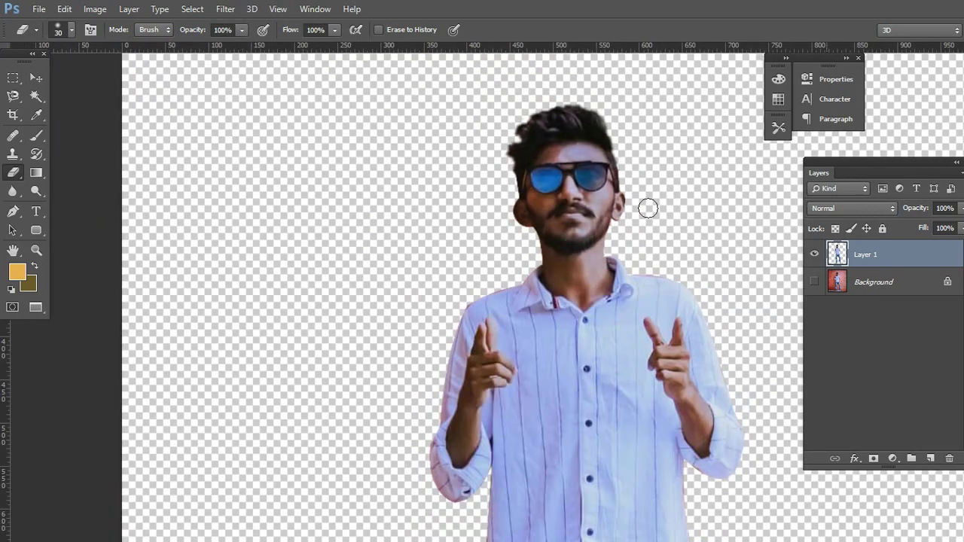
drag(647, 208, 459, 235)
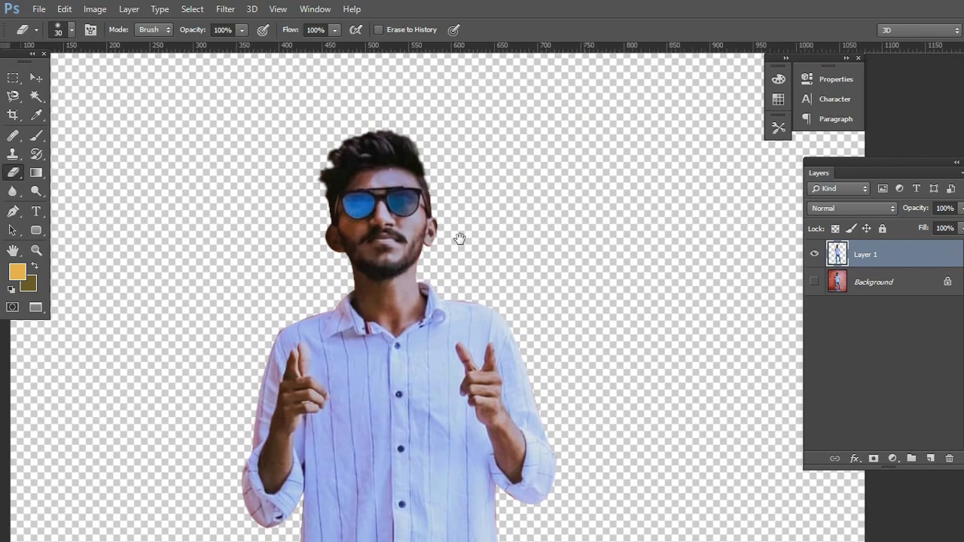
- Load Layer 1's outline as a selection and feather it by 1.4 px with Refine Edge
key(v)
ctrl+click(839, 256)
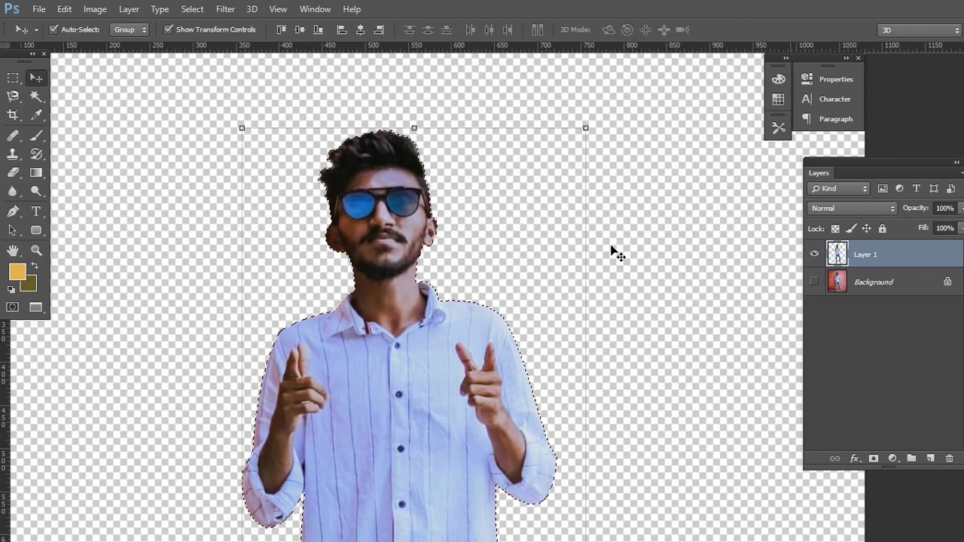
key(m)
click(536, 28)
drag(779, 277, 785, 280)
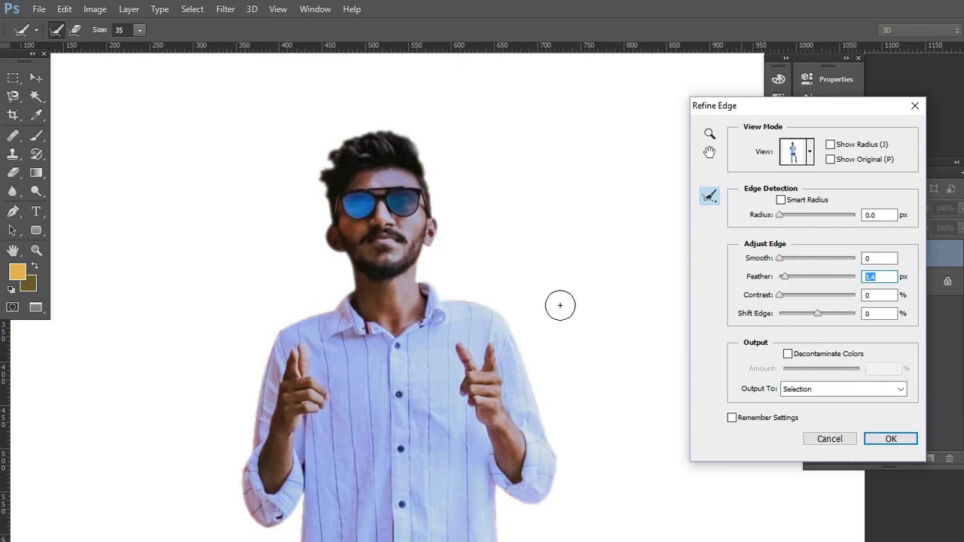
click(890, 438)
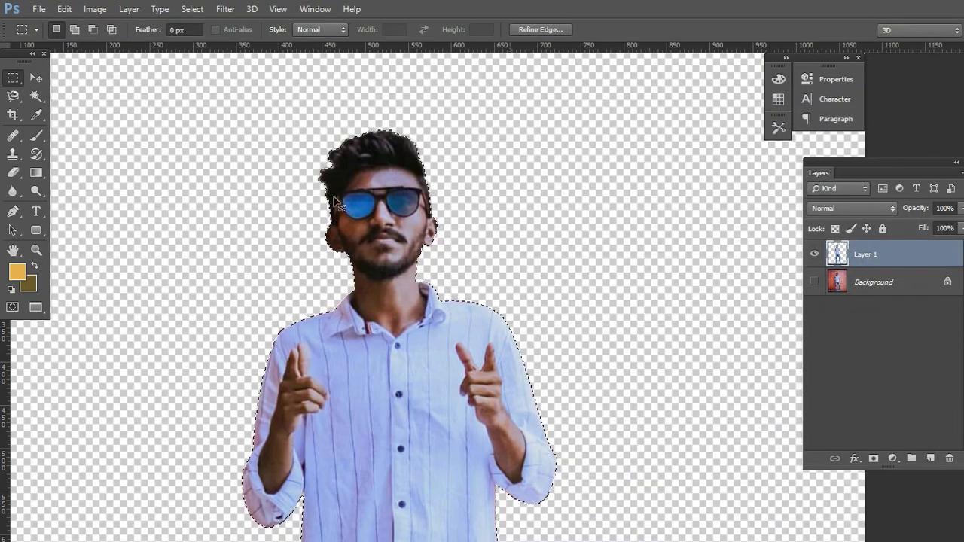
- Show the Background layer and brighten the man on Layer 1 with a Curves adjustment, mapping input 99 to output 158
scroll(435, 253, down, 3)
click(814, 284)
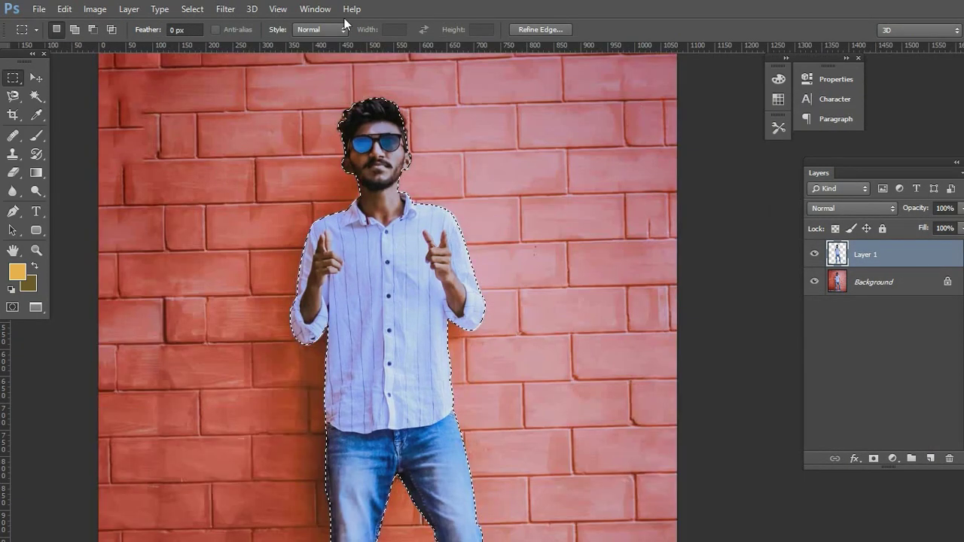
click(108, 8)
mouse_move(110, 40)
click(312, 70)
drag(245, 99, 631, 101)
drag(601, 255, 578, 228)
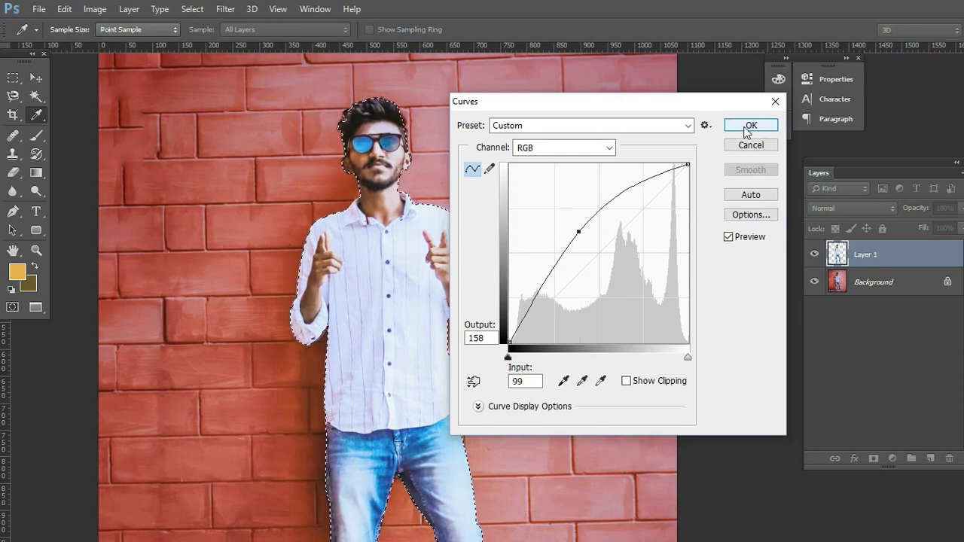
click(744, 129)
- Deselect the man and change the screen mode so the floating document windows are shown
click(192, 9)
click(206, 38)
drag(515, 240, 475, 233)
key(v)
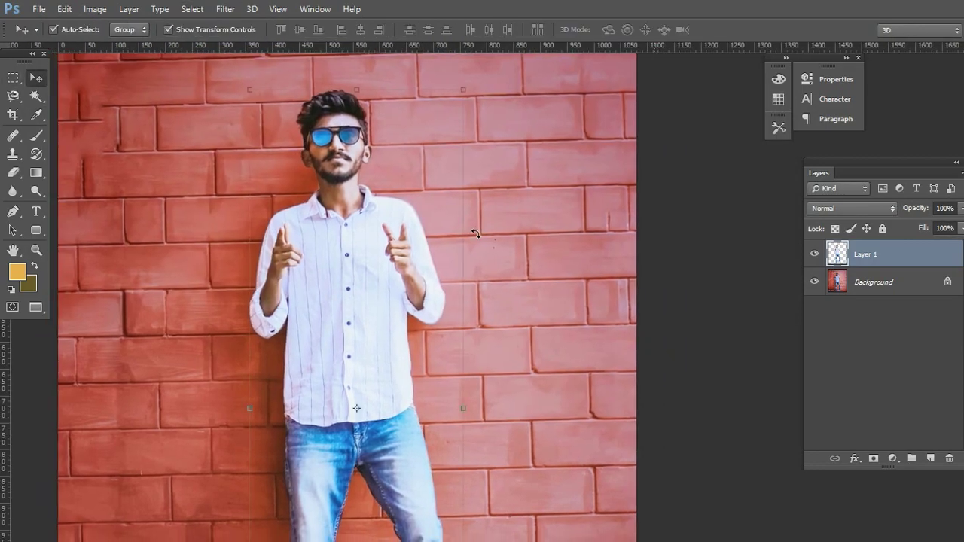
scroll(377, 335, down, 5)
scroll(382, 352, down, 1)
scroll(382, 353, up, 1)
key(f)
key(f)
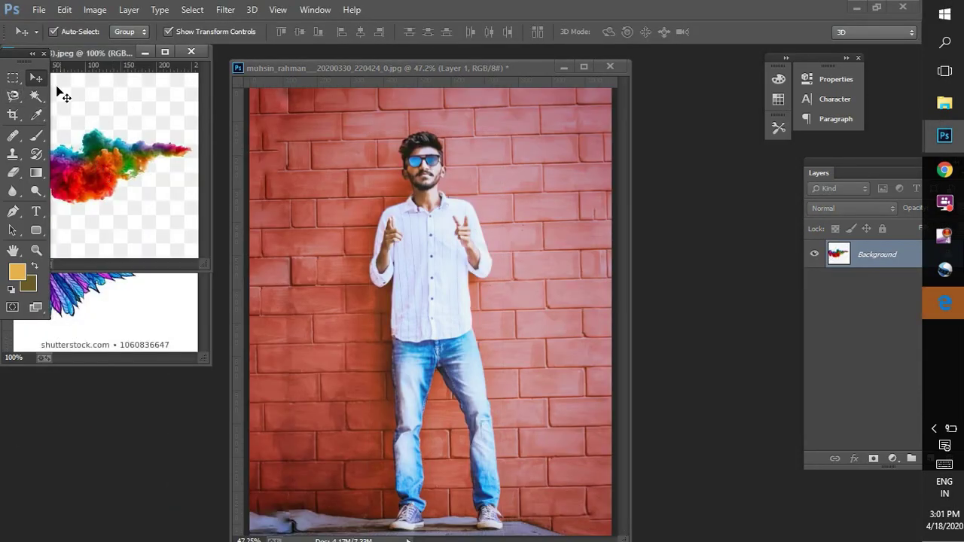
- Try selecting the coloured smoke in images (3).jpeg by sampling its background with Color Range and inverting the selection
click(202, 11)
drag(116, 57, 388, 117)
click(204, 11)
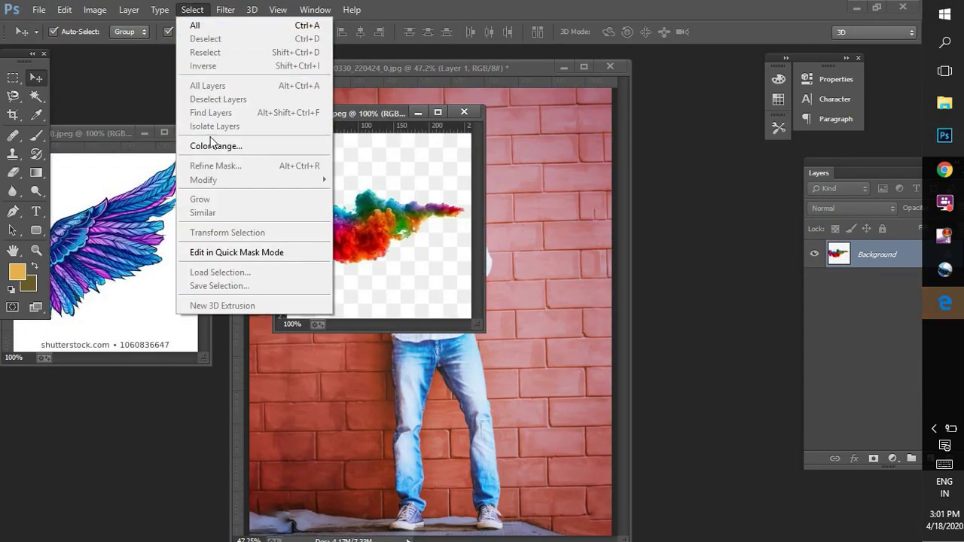
click(214, 146)
click(428, 134)
click(372, 111)
click(192, 9)
click(202, 66)
- Feather the smoke selection's edge with Refine Edge
key(m)
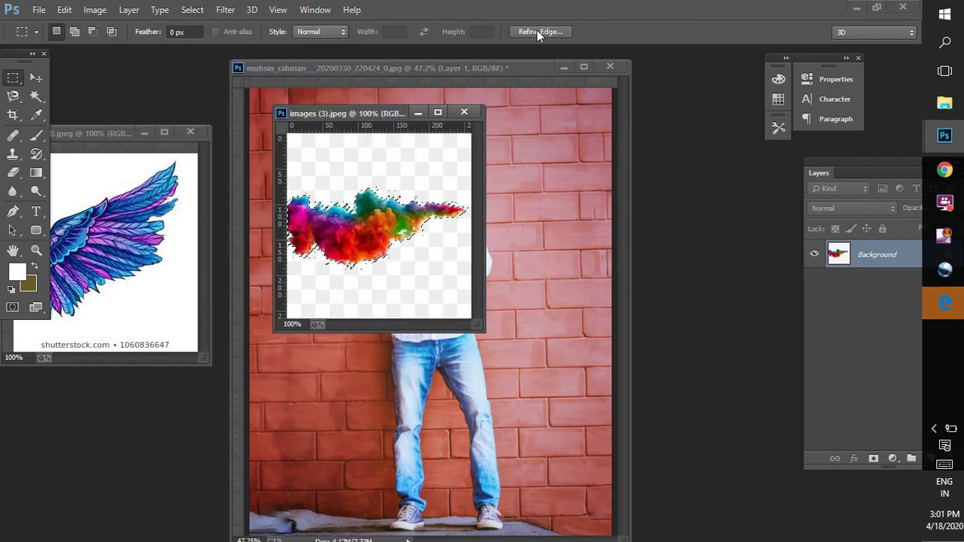
click(539, 33)
drag(789, 280, 803, 279)
click(896, 438)
- Try bringing the selected smoke into the brick-wall photo beside the man and loading its outline as a selection
click(40, 76)
drag(389, 260, 532, 330)
click(583, 67)
drag(600, 296, 346, 328)
ctrl+click(837, 256)
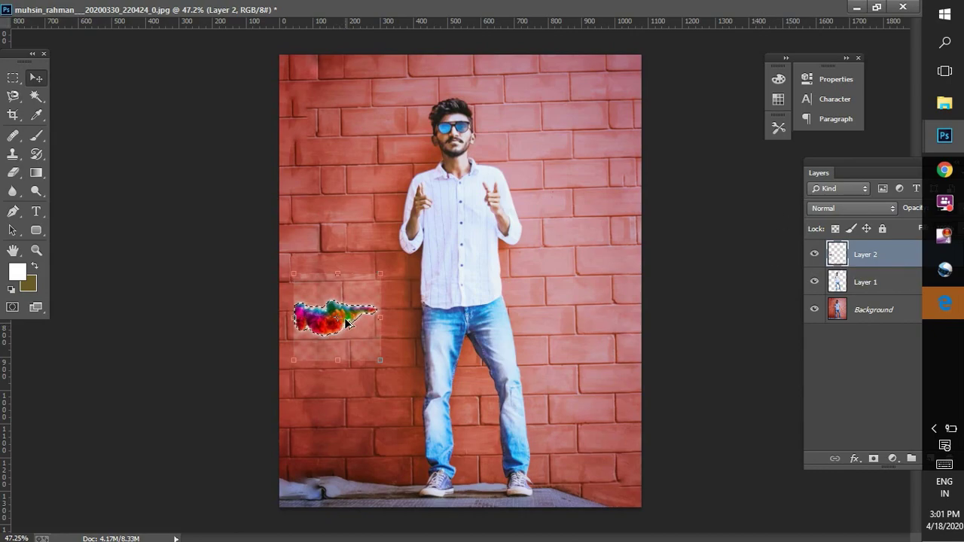
- Arrange the floating windows so the coloured smoke image lies over the brick-wall photo
key(ctrl+plus)
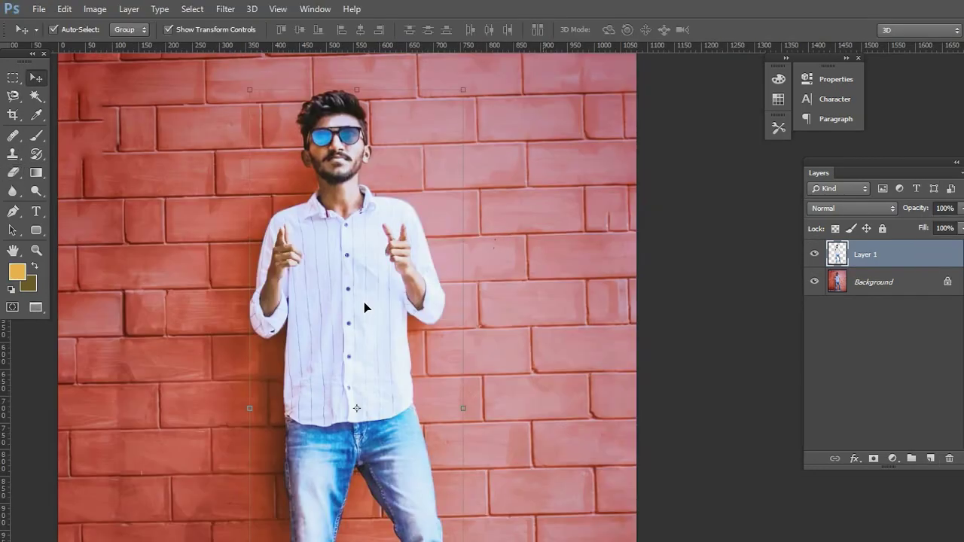
scroll(365, 305, down, 5)
scroll(382, 354, up, 1)
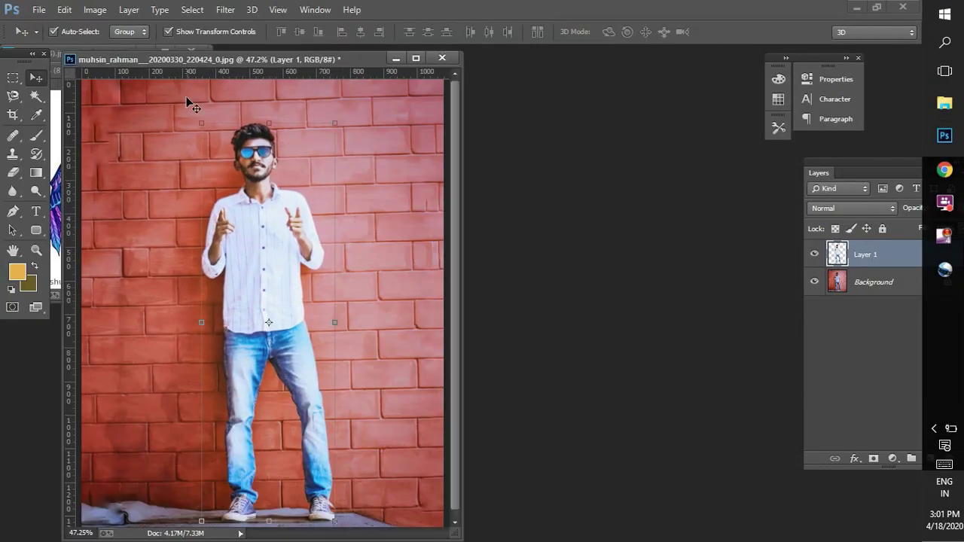
drag(204, 60, 366, 69)
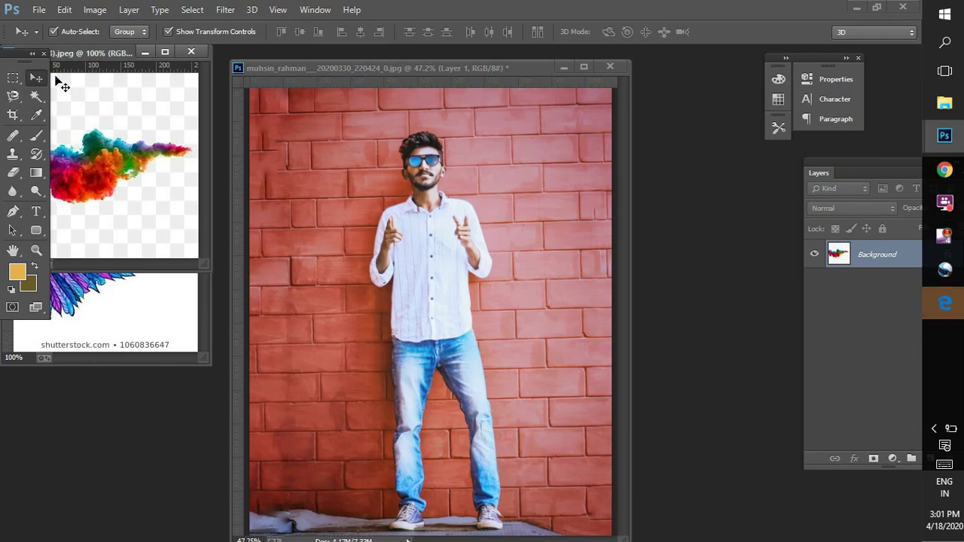
click(201, 12)
click(201, 12)
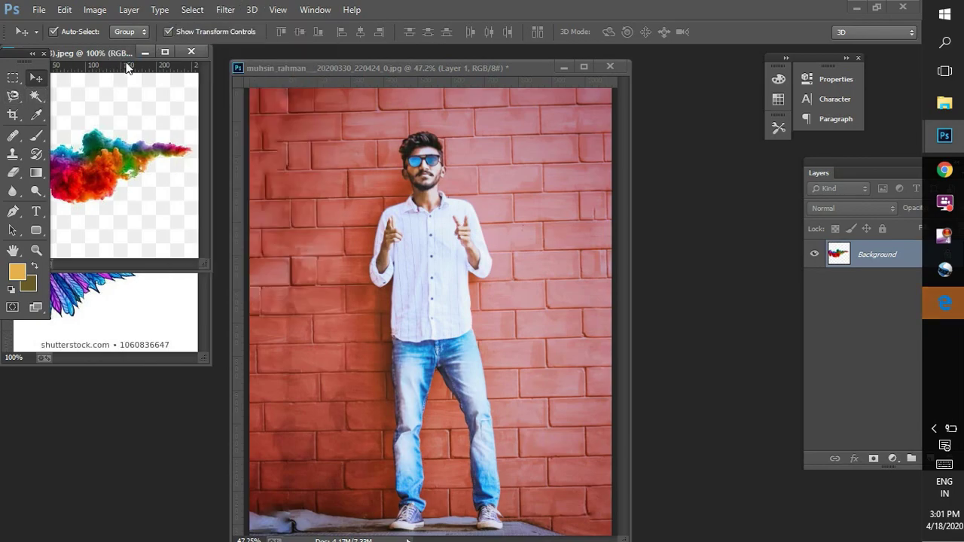
drag(127, 54, 399, 114)
- Select the coloured smoke by sampling its light background with Color Range and inverting the selection
click(192, 10)
click(213, 145)
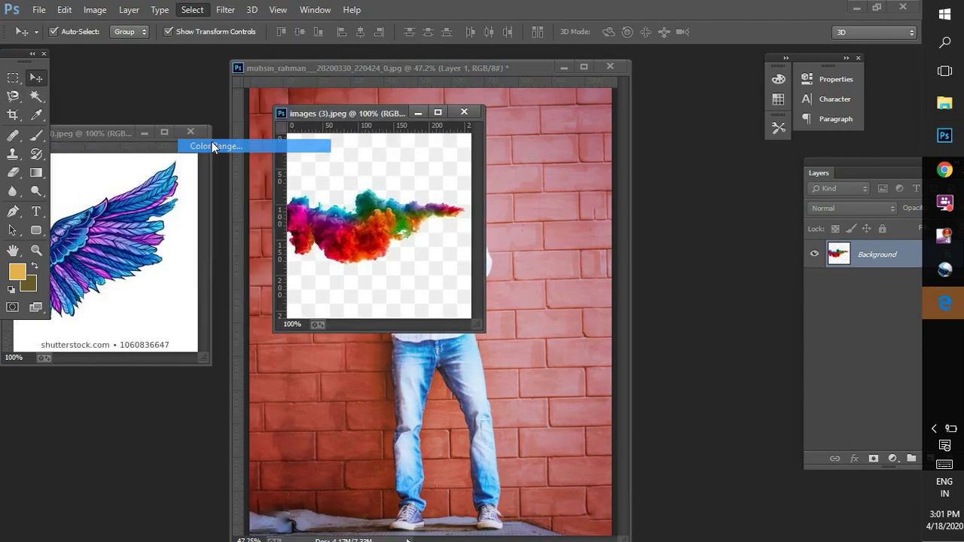
click(427, 149)
click(374, 113)
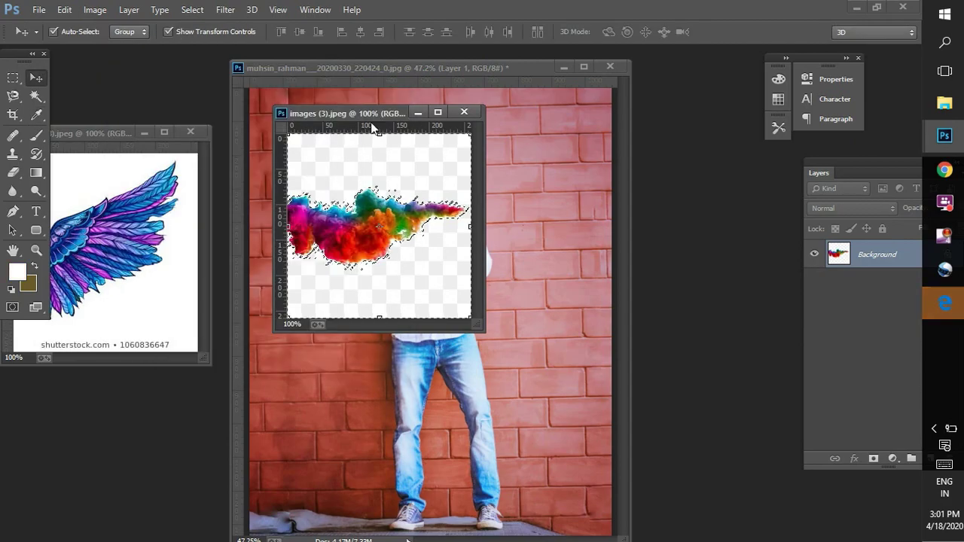
click(191, 10)
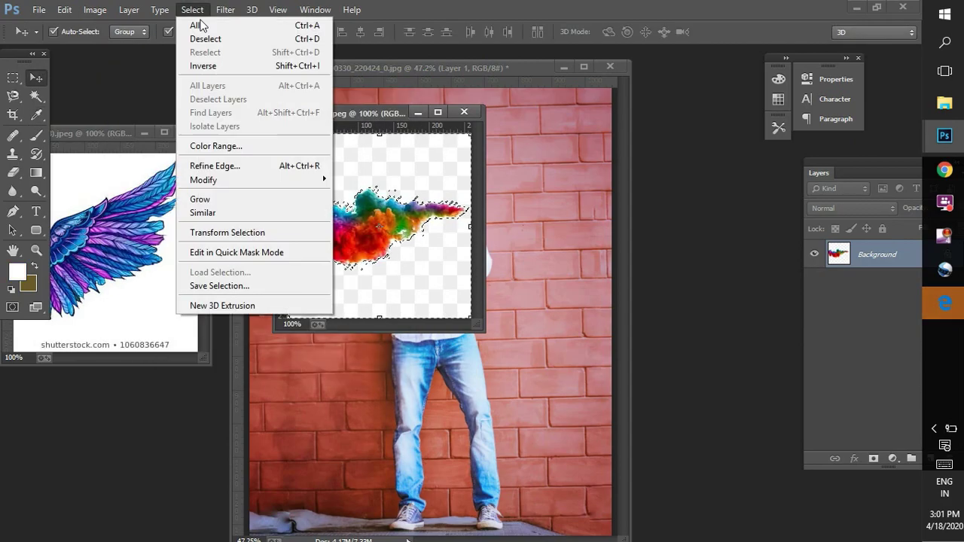
click(215, 67)
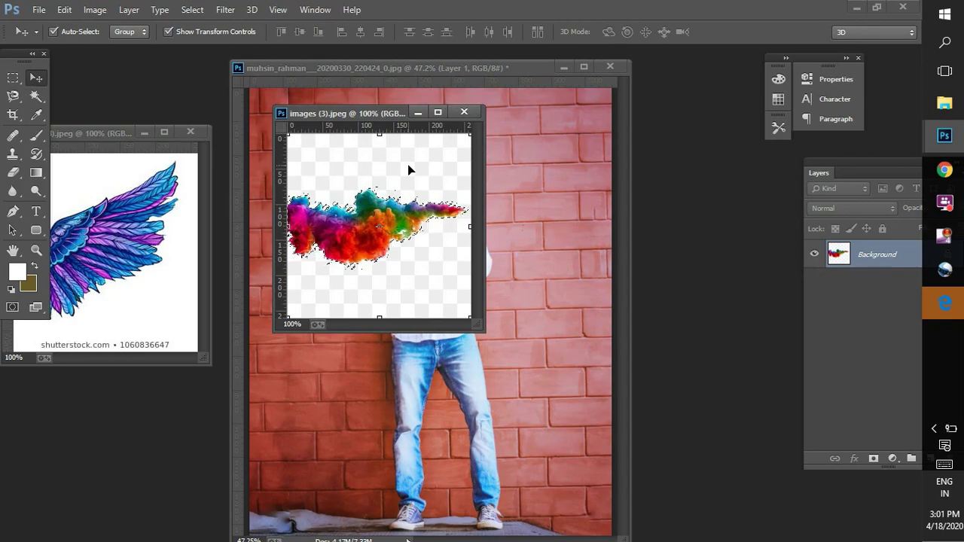
- Soften the smoke selection in images (3).jpeg by raising Feather in Refine Edge
key(m)
click(539, 31)
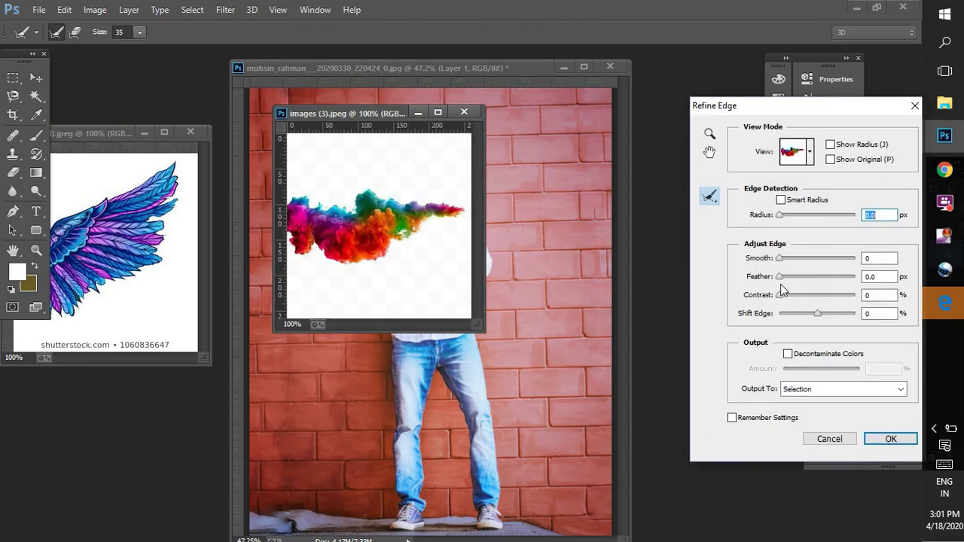
drag(788, 276, 805, 283)
click(889, 438)
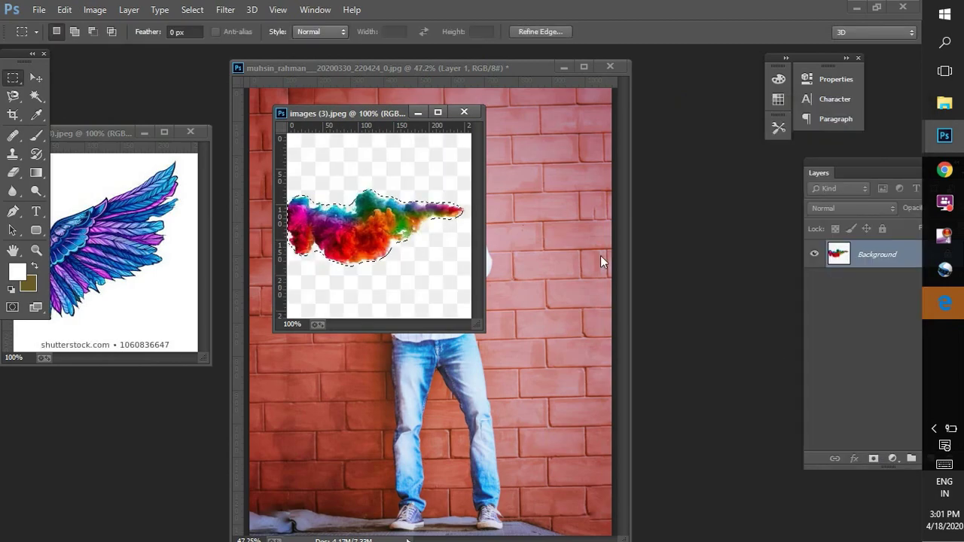
- Copy the selected smoke into the maximised photo, place it on the wall beside the man's hip, and load its outline as a selection
click(36, 77)
drag(345, 251, 533, 333)
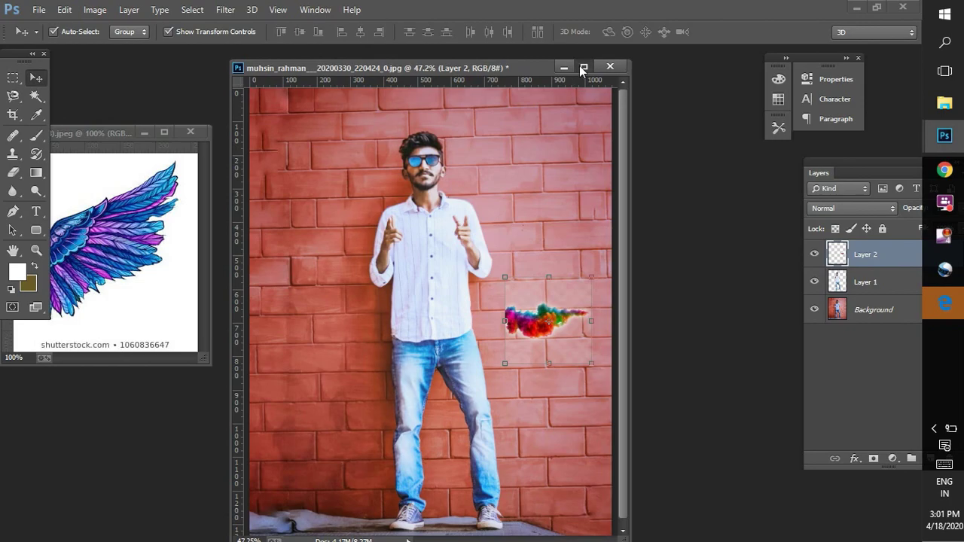
click(583, 68)
drag(586, 303, 345, 328)
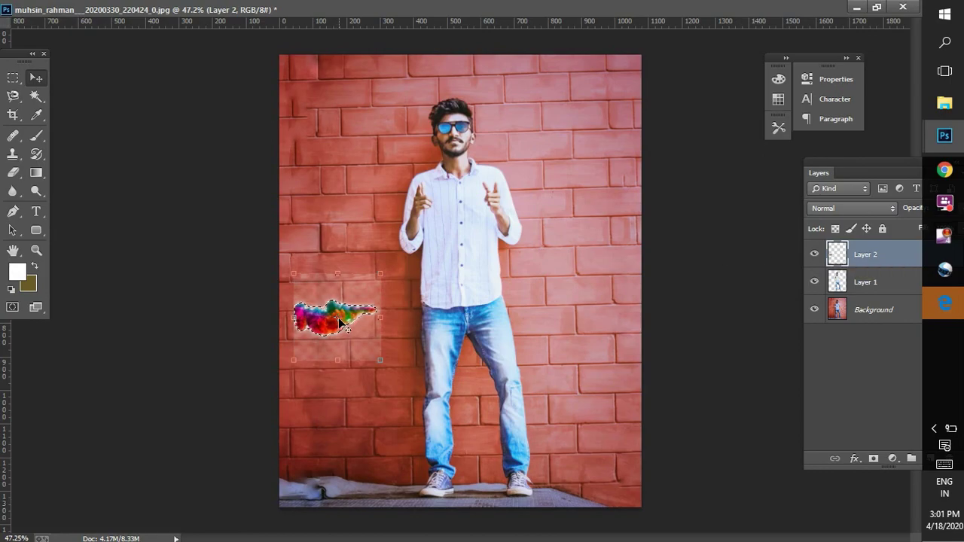
- Try inverting the colours of the selected smoke on Layer 2, and revert the inversion
scroll(346, 324, up, 5)
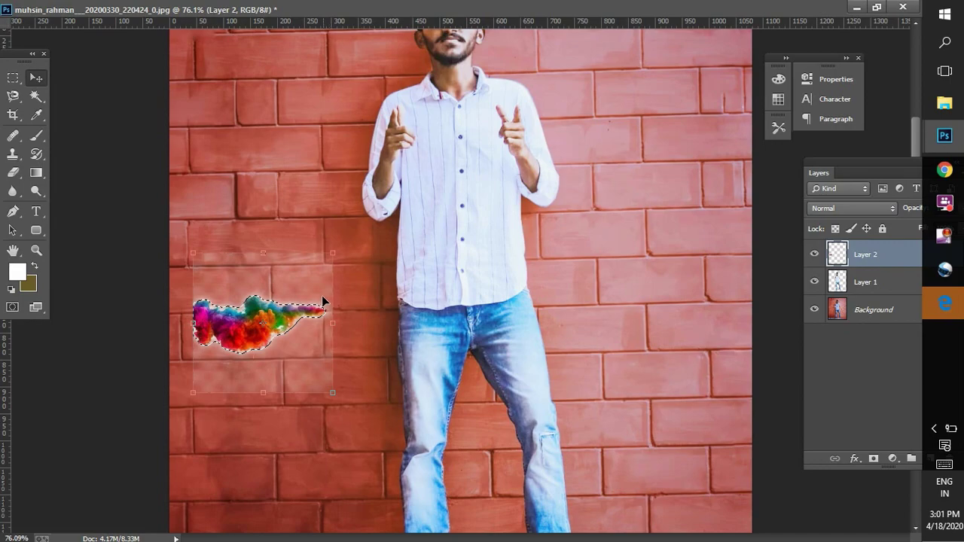
click(15, 174)
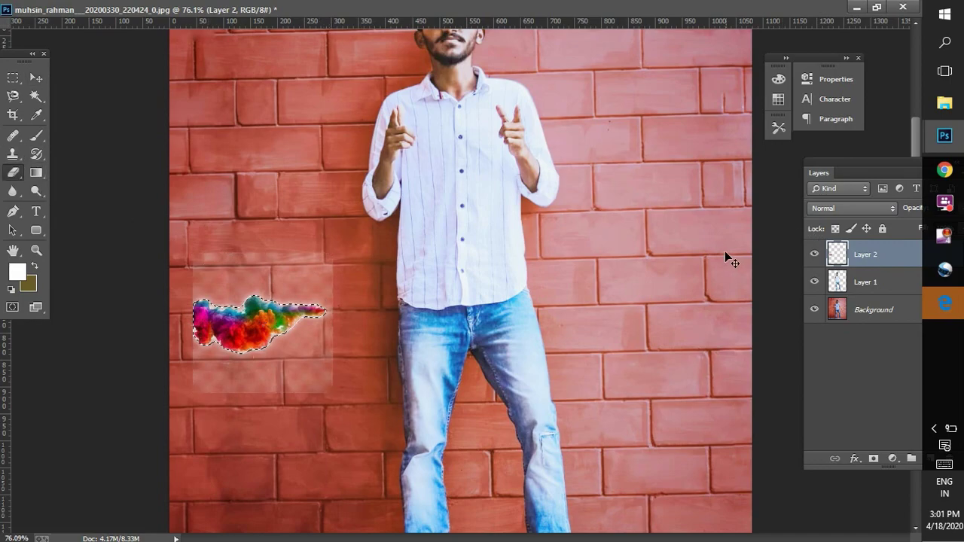
key(ctrl+i)
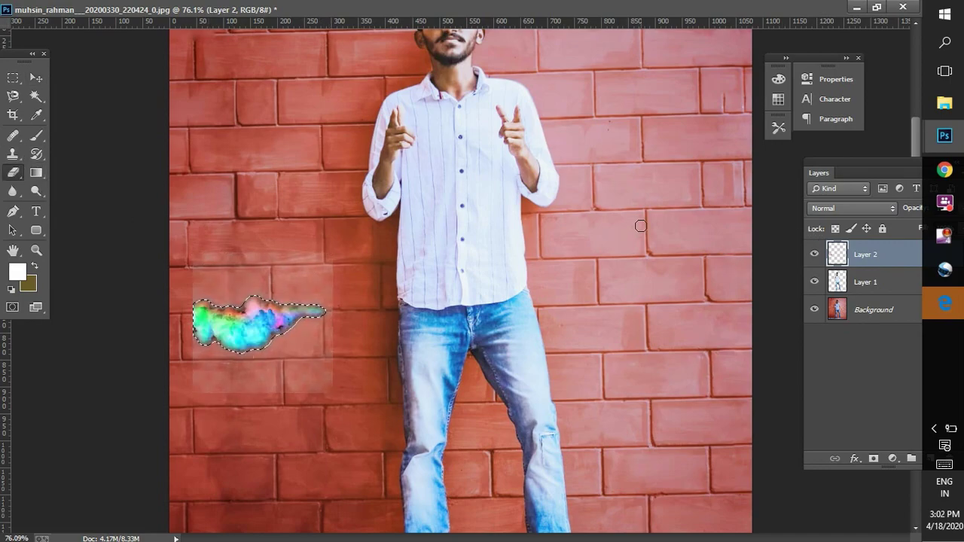
key(ctrl+i)
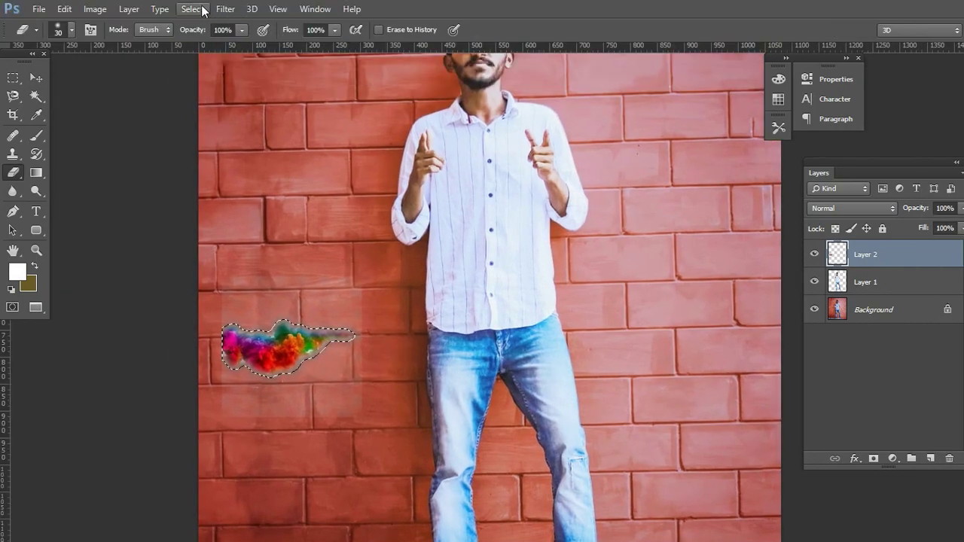
- Invert the selection, delete the faint square haze around the smoke on Layer 2, and deselect
click(223, 9)
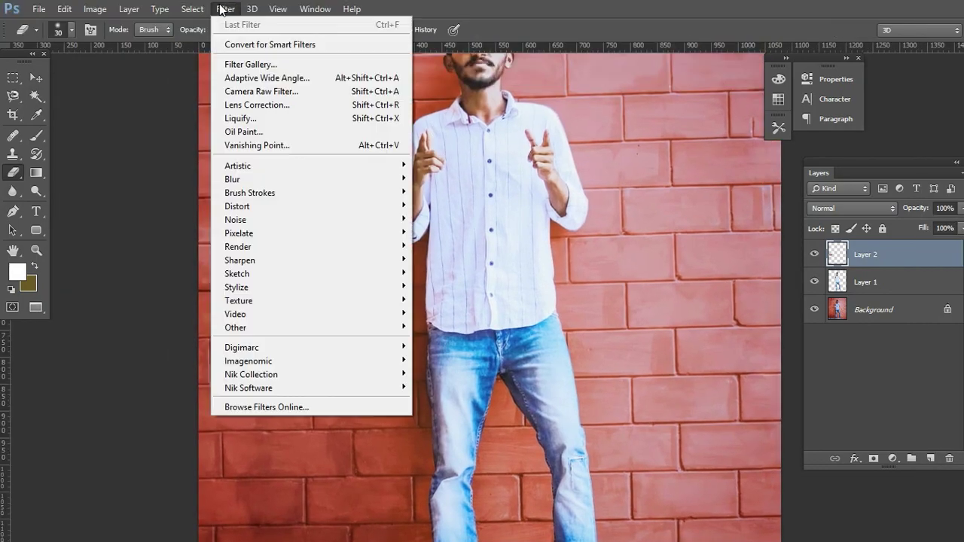
mouse_move(192, 9)
click(215, 65)
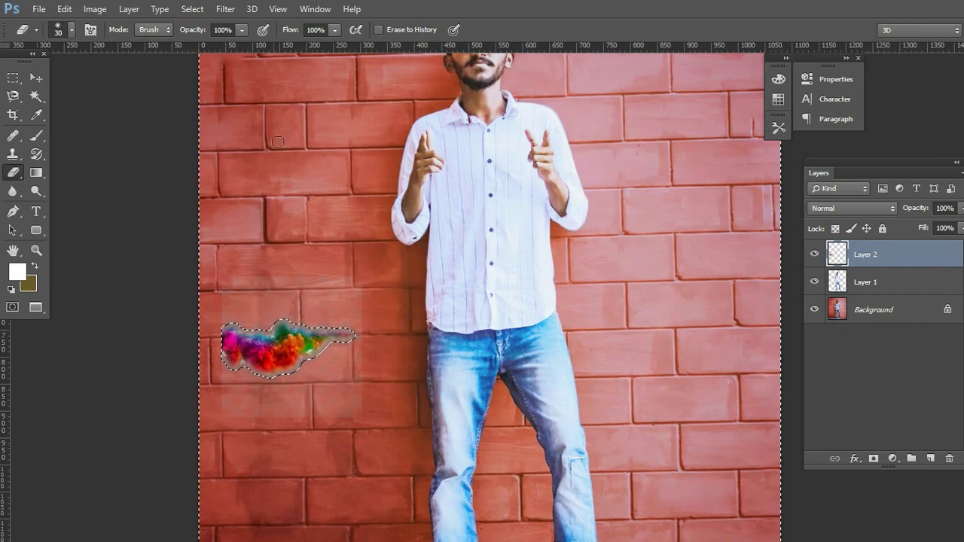
key(Delete)
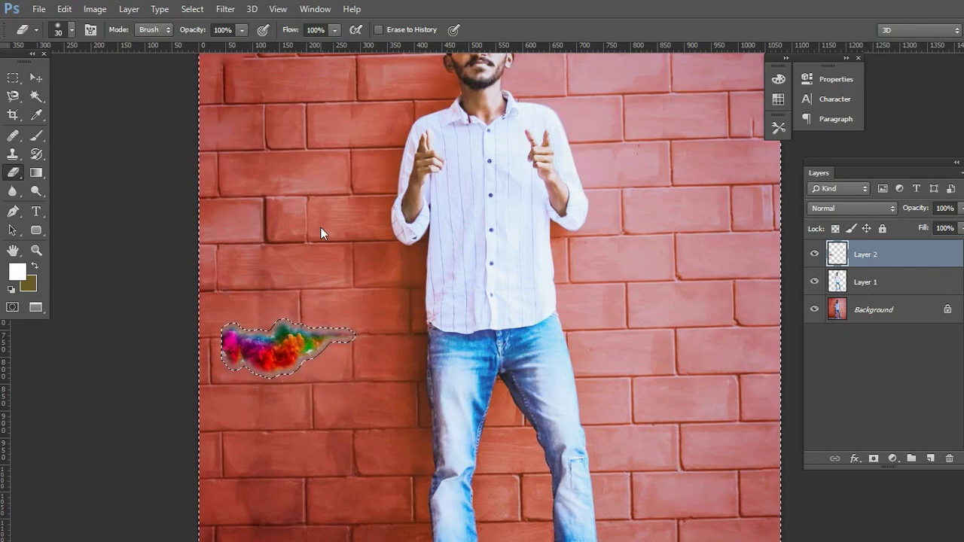
click(194, 12)
click(209, 37)
- Move the smoke's Layer 2 beneath Layer 1 so it lies behind the man
scroll(386, 343, down, 1)
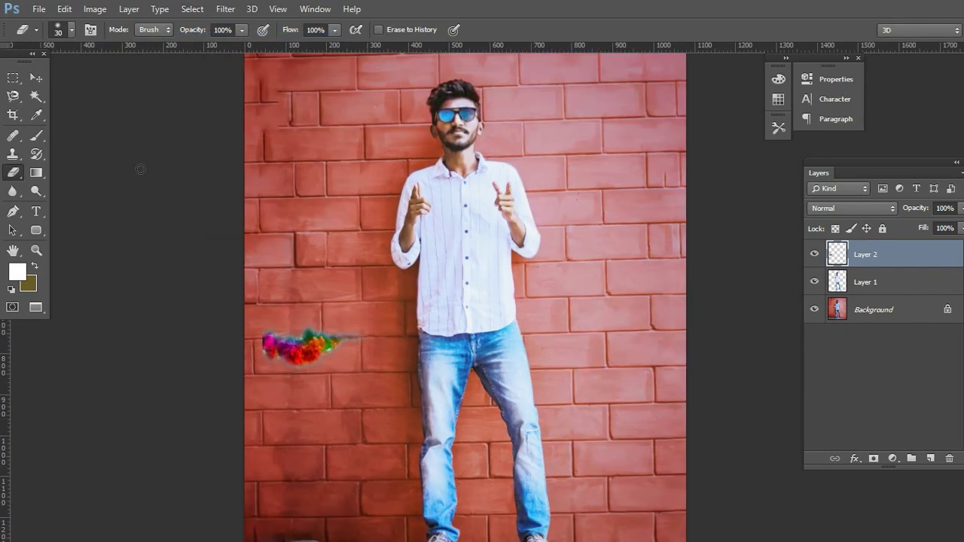
click(45, 80)
scroll(462, 398, down, 3)
drag(529, 406, 458, 367)
drag(912, 254, 898, 291)
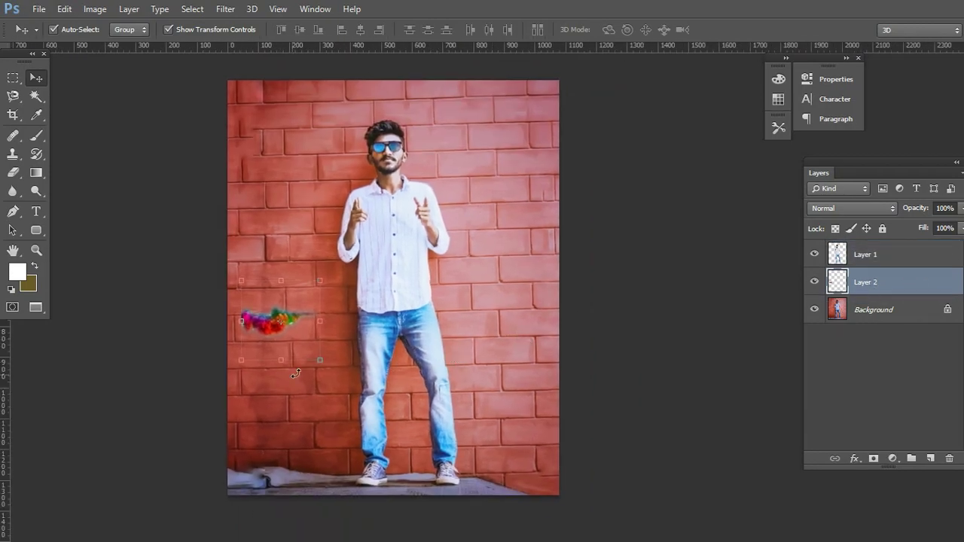
- Enlarge the smoke on Layer 2 and position it across the wall behind the man's legs
drag(317, 359, 513, 492)
drag(363, 353, 332, 230)
drag(481, 368, 599, 477)
key(Return)
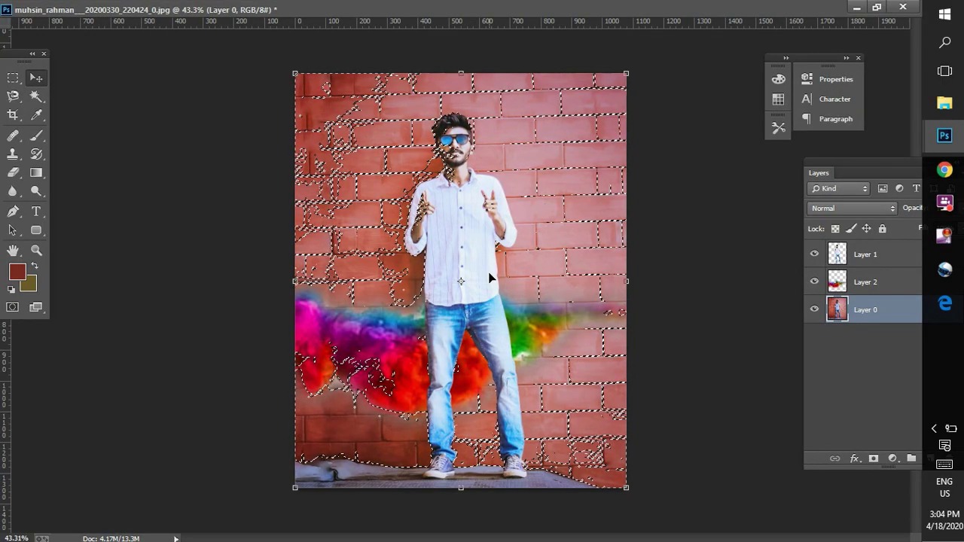
- Copy the selected brick areas of Layer 0 to a new layer and clip Layer 2 to it with a clipping mask
key(ctrl+j)
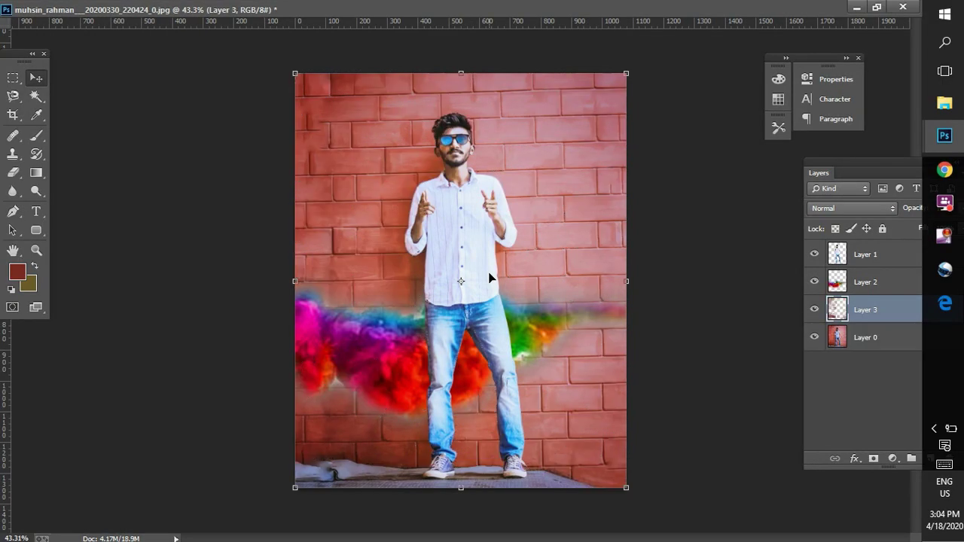
right_click(868, 286)
click(666, 280)
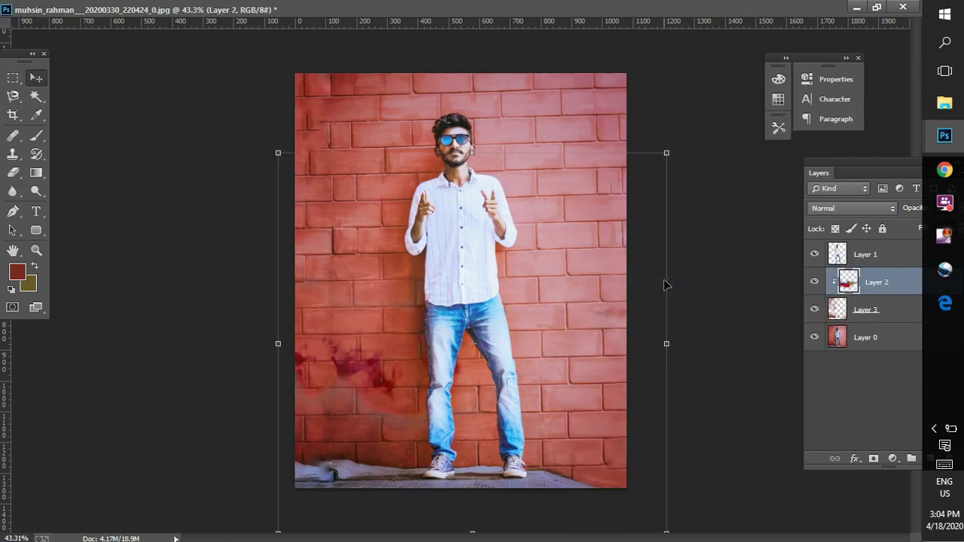
- Reposition the clipped smoke and make three copies of it, spreading them over the bricks around the man
drag(380, 377, 264, 351)
drag(347, 284, 466, 320)
drag(383, 375, 543, 448)
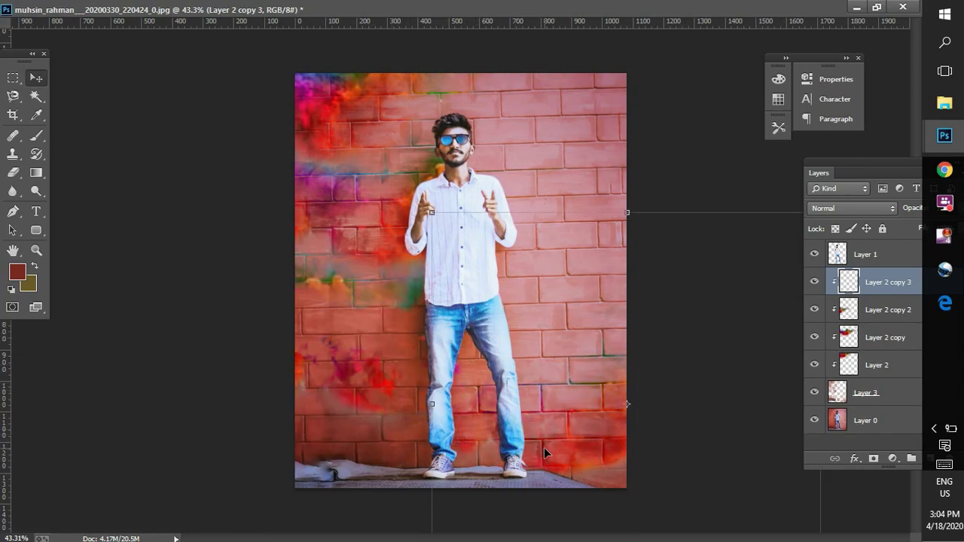
- Make three more clipped smoke copies and spread them over the bricks on the photo's right side, up to the top edge
key(ctrl+j)
drag(570, 397, 577, 264)
key(ctrl+j)
key(ctrl+z)
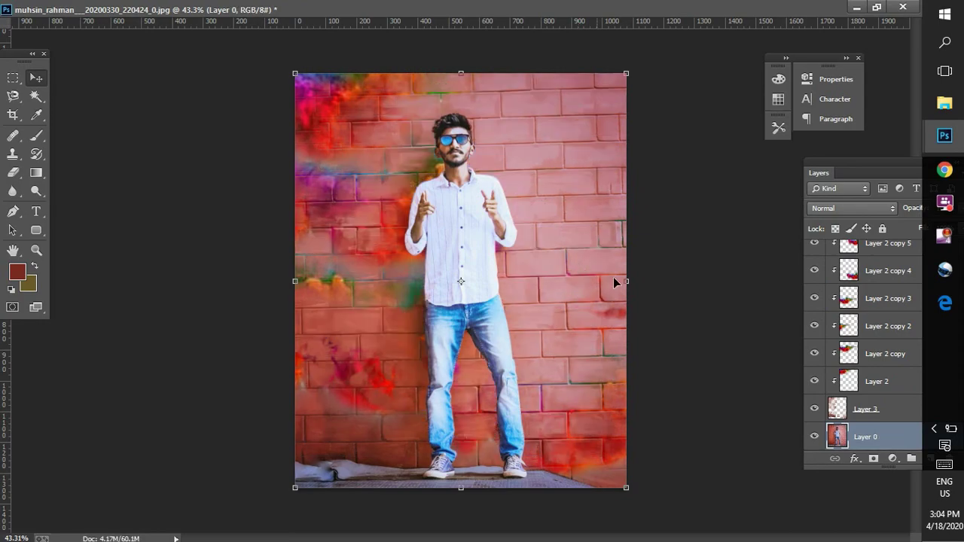
click(879, 378)
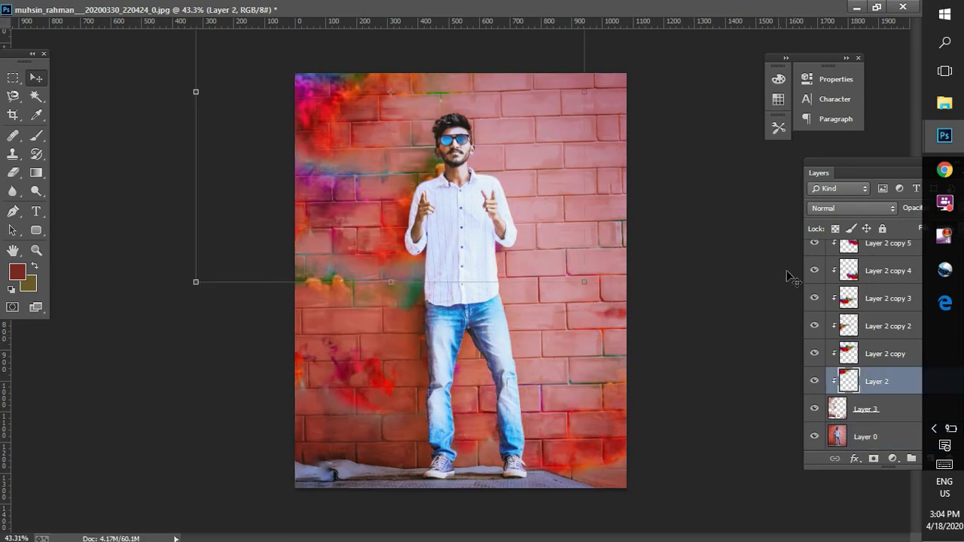
scroll(866, 301, up, 2)
click(863, 282)
mouse_move(603, 329)
mouse_down()
mouse_move(546, 241)
mouse_move(550, 171)
mouse_move(582, 145)
mouse_move(606, 142)
mouse_move(575, 158)
mouse_up()
- Erase the edge of the smoke on Layer 2 copy 6 at the photo's top, above the man's head, with an enlarged eraser
click(11, 174)
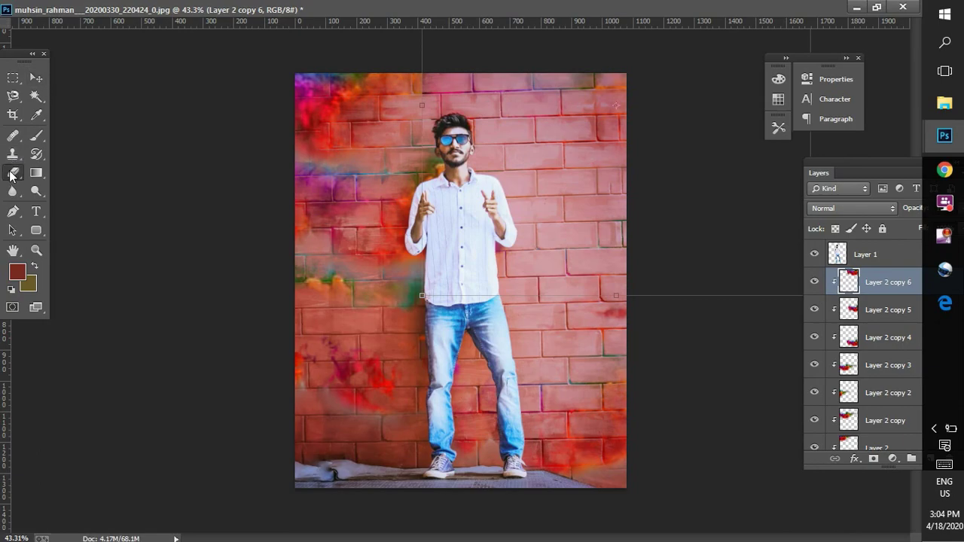
key(bracketright)
key(bracketright)
key(bracketright)
key(bracketright)
key(bracketright)
key(bracketright)
key(bracketright)
key(bracketright)
key(bracketright)
key(bracketright)
drag(421, 75, 409, 78)
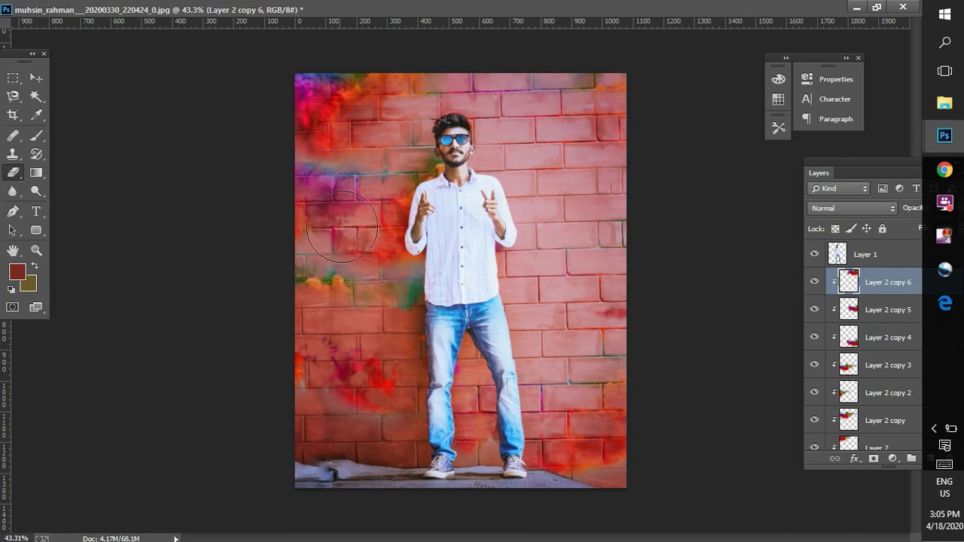
- Duplicate Layer 2 copy 6 and place the clipped copy lower on the bricks to the right of the man
key(v)
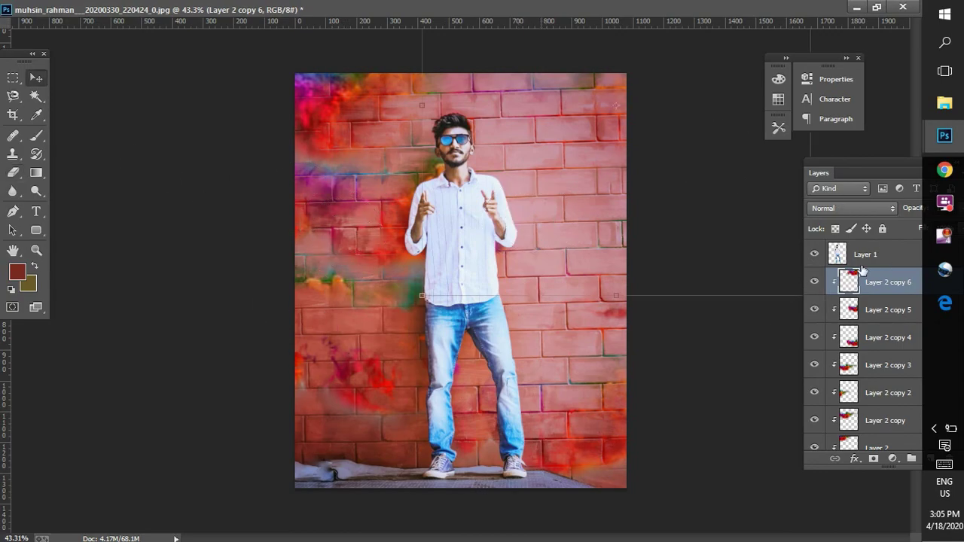
drag(584, 153, 627, 275)
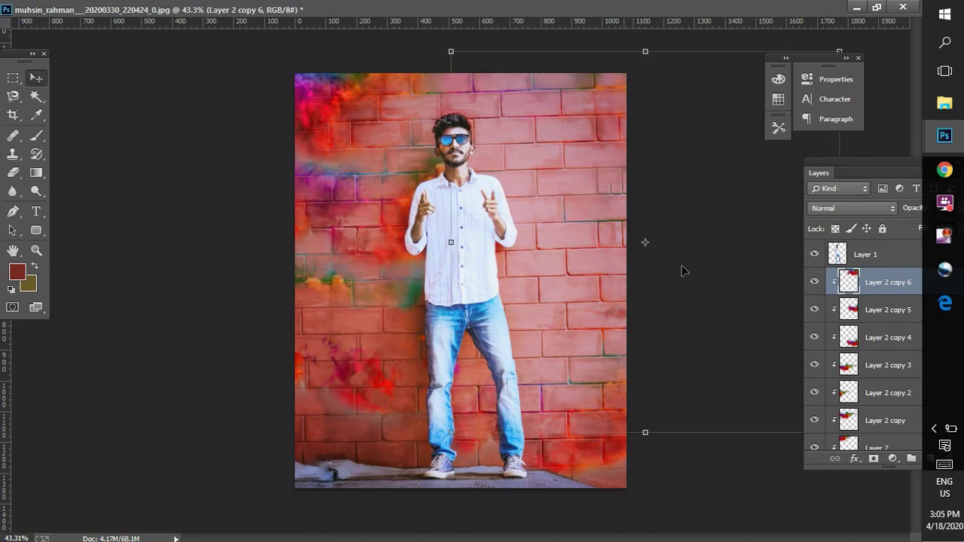
scroll(877, 310, down, 2)
scroll(877, 285, up, 2)
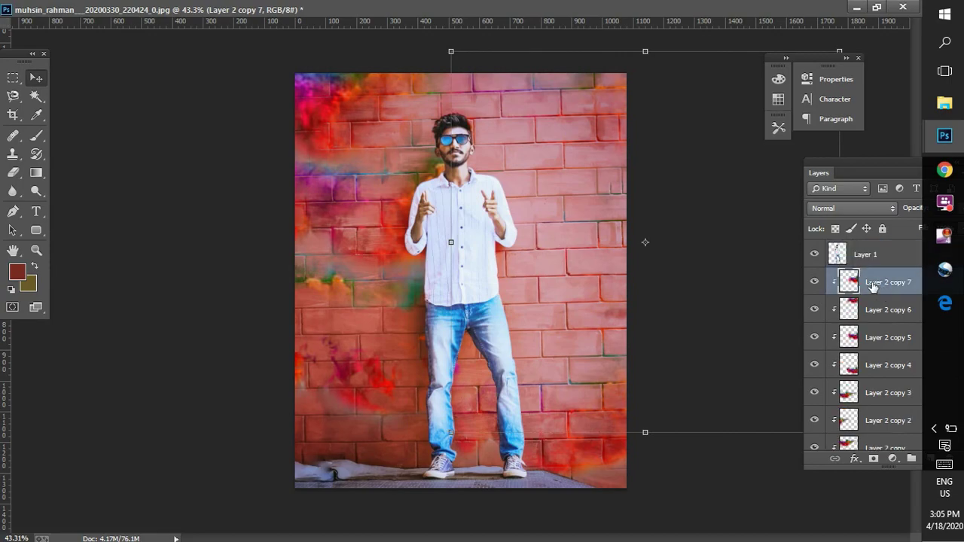
- Duplicate Layer 2 copy 7 and move the copy above Layer 1, out of the clipping group, with the layer opacity setting in view
key(ctrl+j)
drag(866, 272, 866, 247)
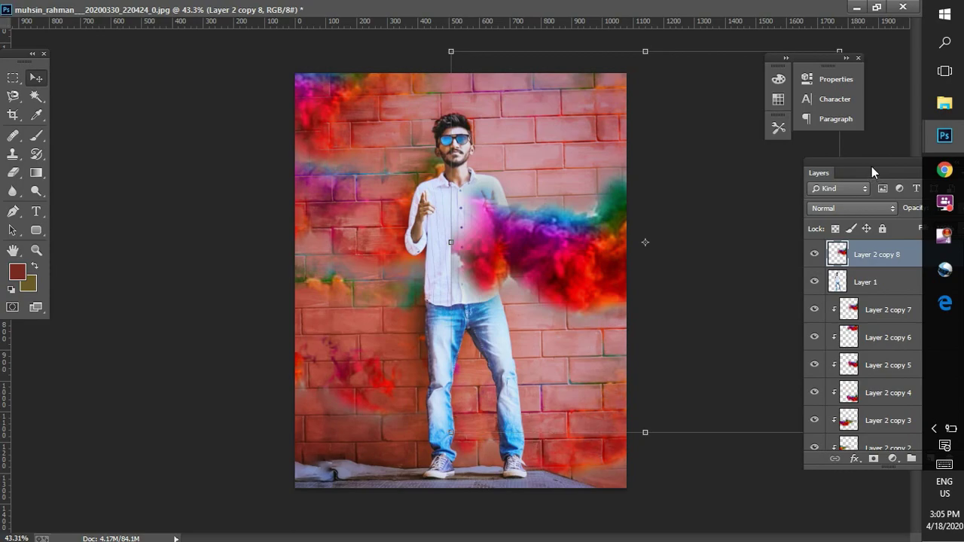
drag(847, 162, 738, 183)
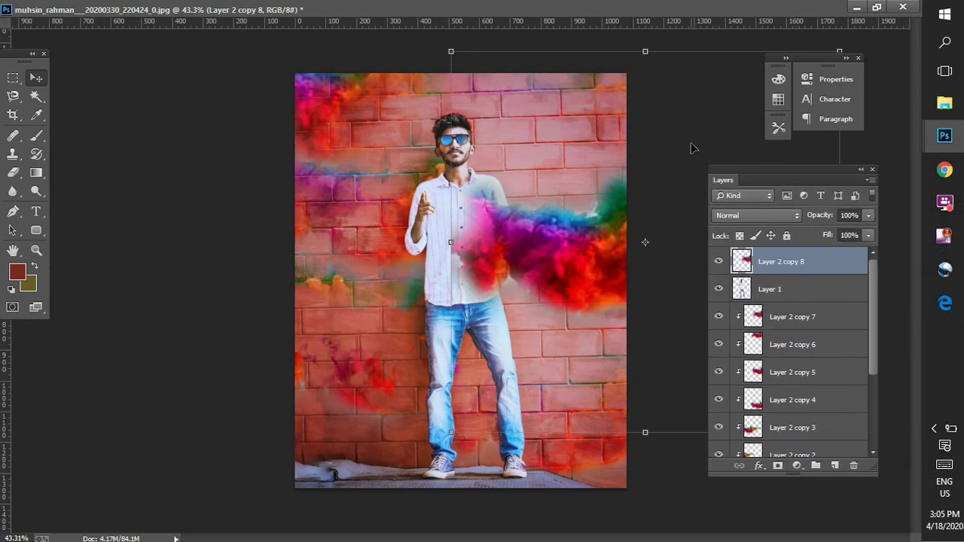
key(f)
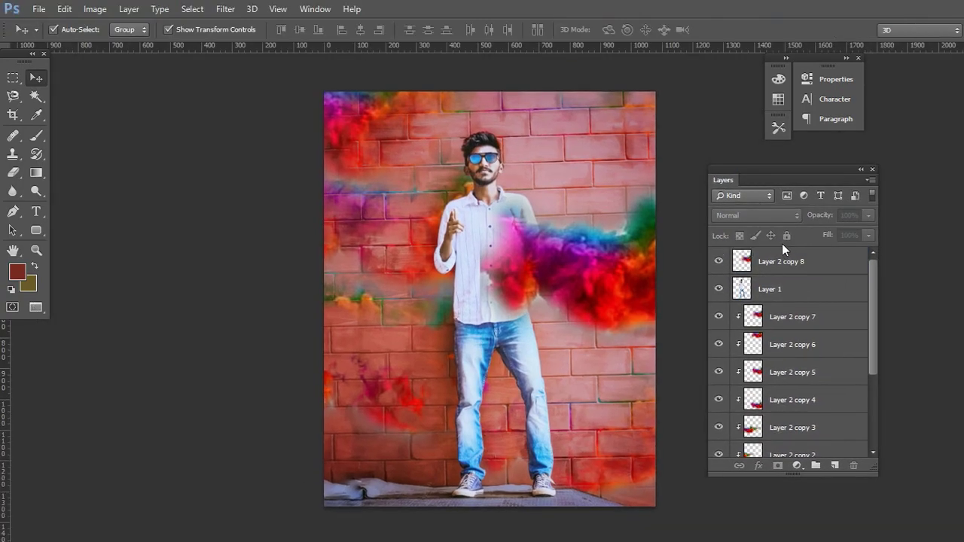
- Lower the opacity of Layer 2 copy 8 to 42% and move the layer beneath Layer 1
click(771, 263)
click(870, 217)
click(829, 231)
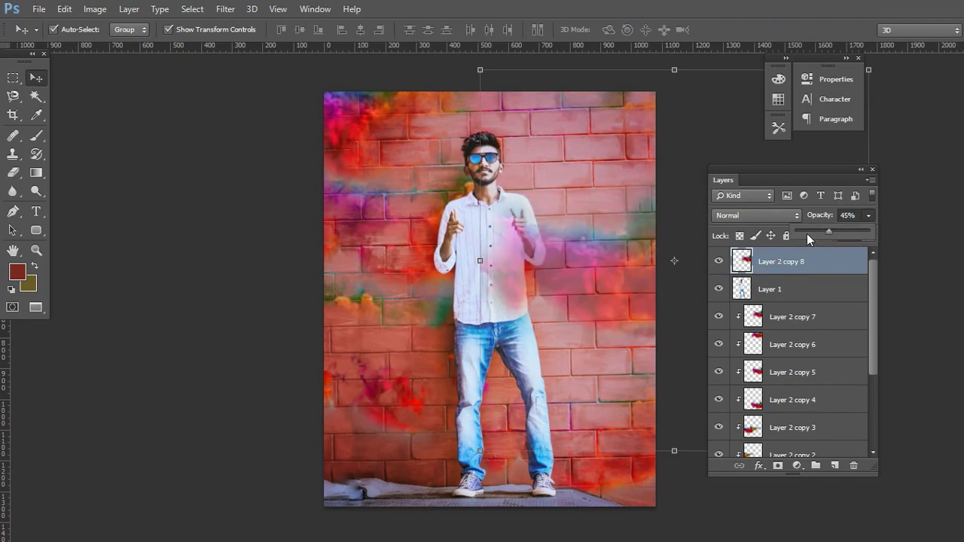
drag(772, 261, 783, 301)
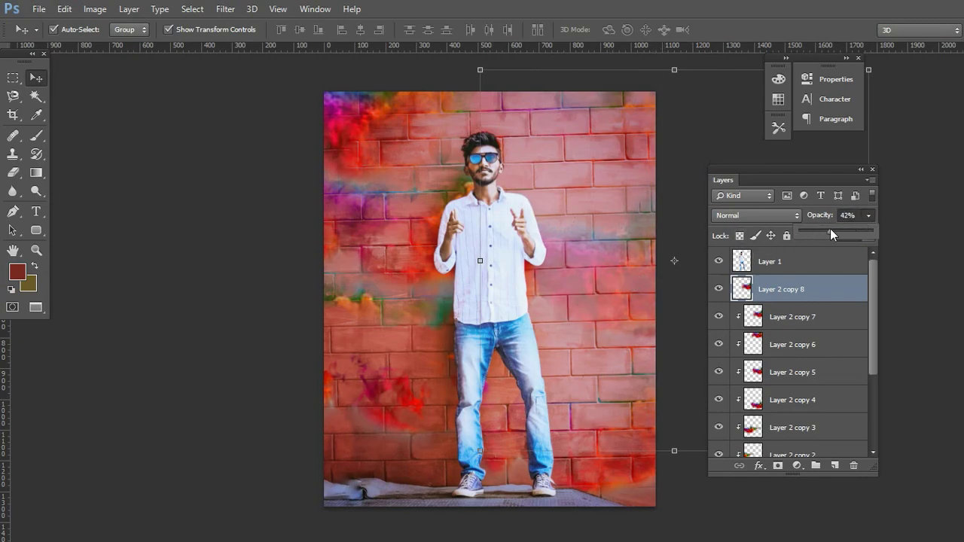
- Reposition the unclipped smoke, set its opacity to 21%, and spread two copies of it down the wall right of the man
drag(588, 272, 559, 198)
click(868, 216)
drag(830, 232, 814, 230)
drag(592, 214, 538, 319)
key(ctrl+j)
drag(595, 337, 636, 378)
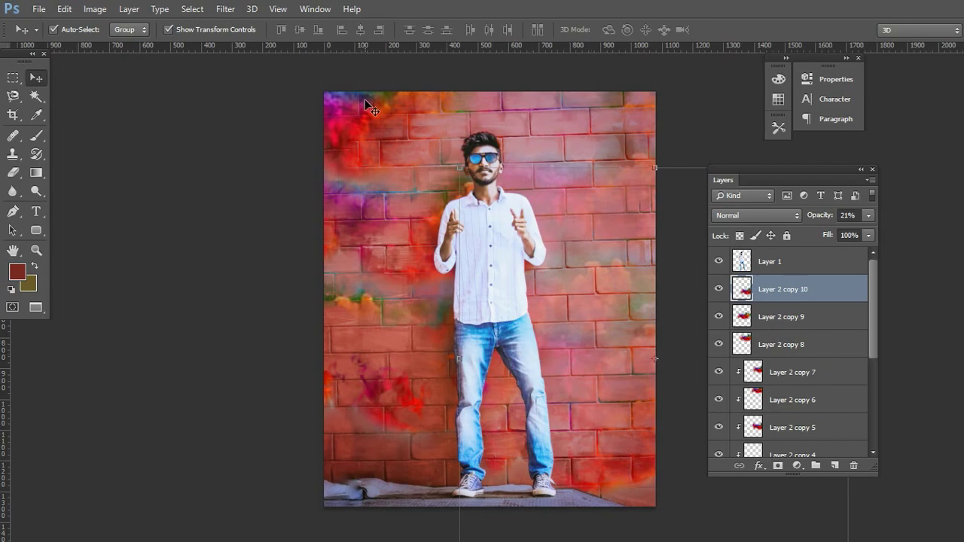
- Merge the faint smoke layers Layer 2 copy 8, copy 9 and copy 10 into one layer
shift+click(799, 345)
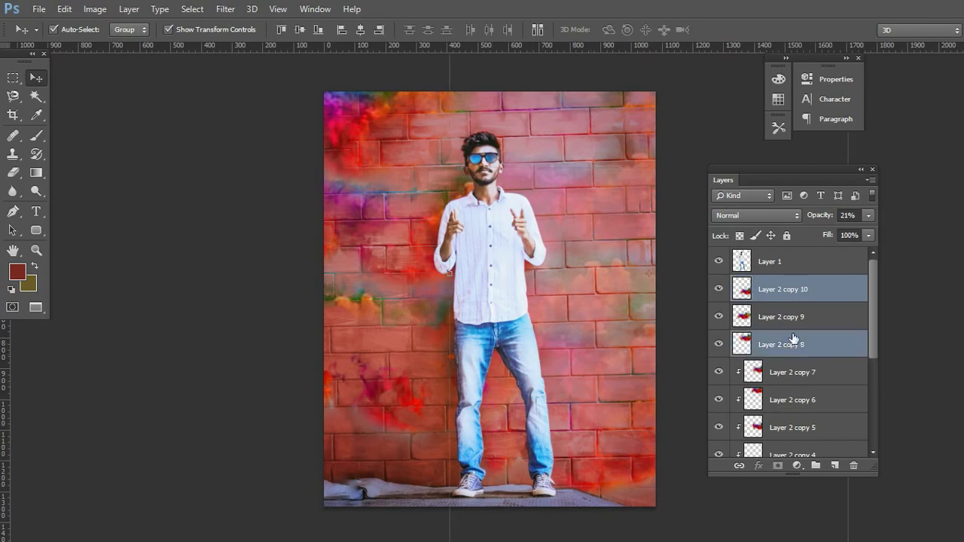
ctrl+click(793, 317)
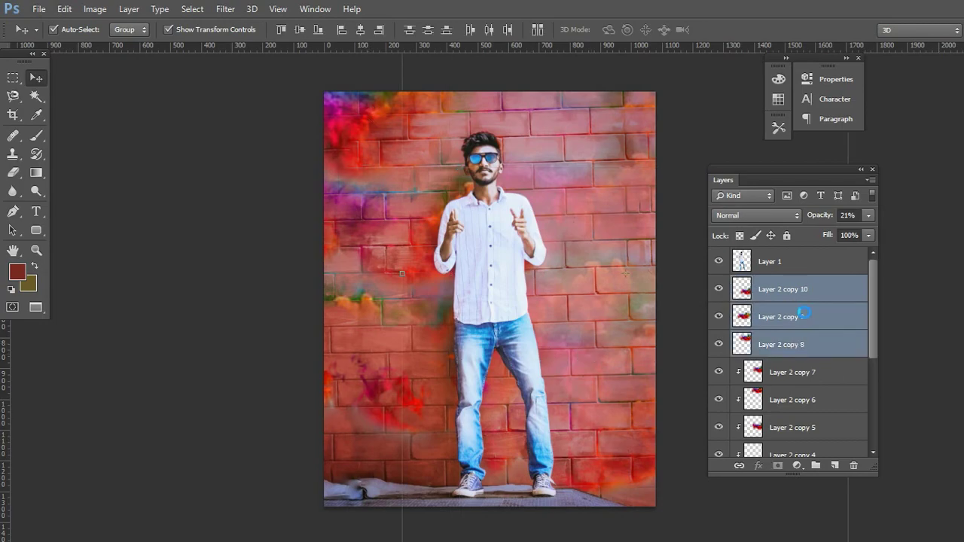
scroll(805, 317, left, 5)
scroll(806, 317, down, 3)
key(ctrl+e)
scroll(578, 295, up, 3)
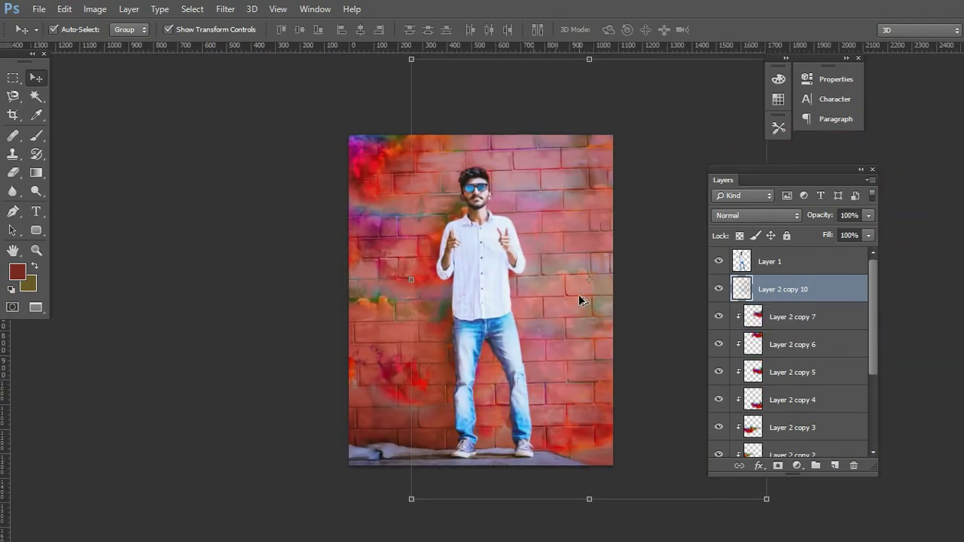
- Merge all the clipped smoke layers, from Layer 2 copy 7 down to Layer 2, into one layer
scroll(783, 316, down, 2)
scroll(786, 316, up, 1)
click(790, 293)
scroll(794, 322, down, 3)
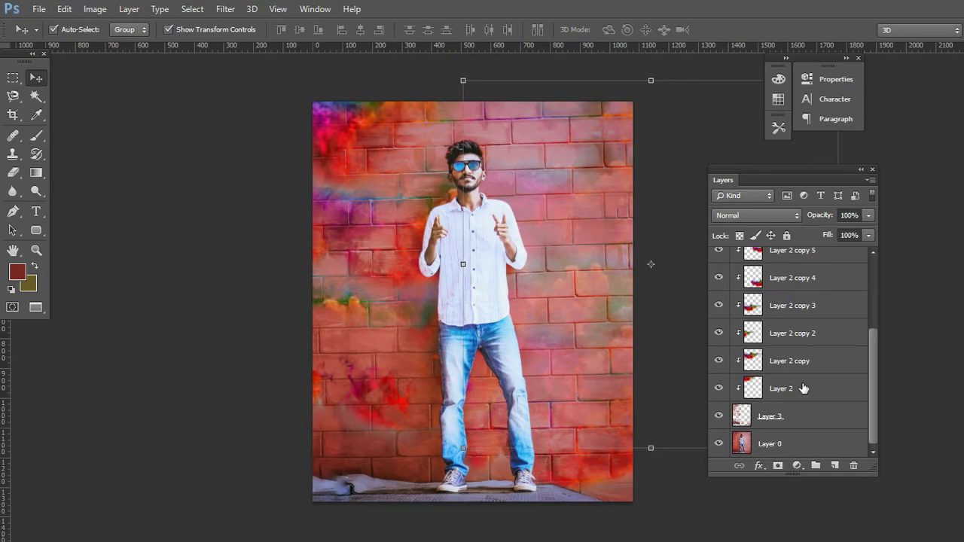
shift+click(804, 389)
right_click(797, 356)
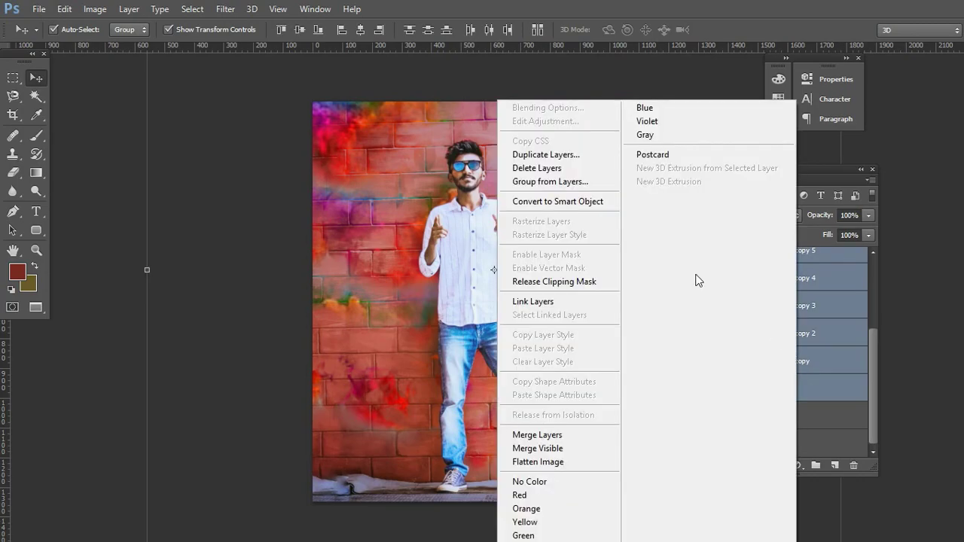
click(581, 435)
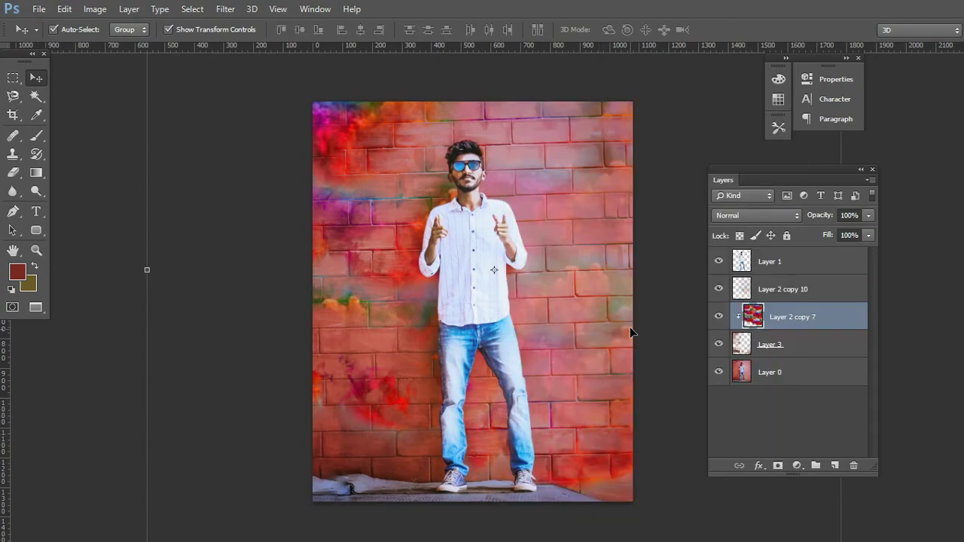
- Crop away the pixels outside the canvas at its current bounds and lower the merged clipped smoke's opacity to 65%
click(6, 119)
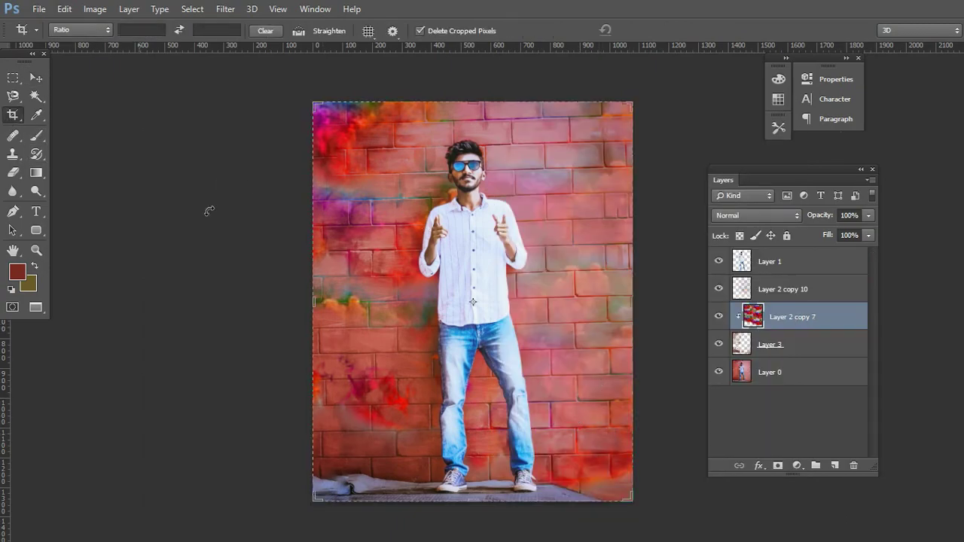
double_click(494, 383)
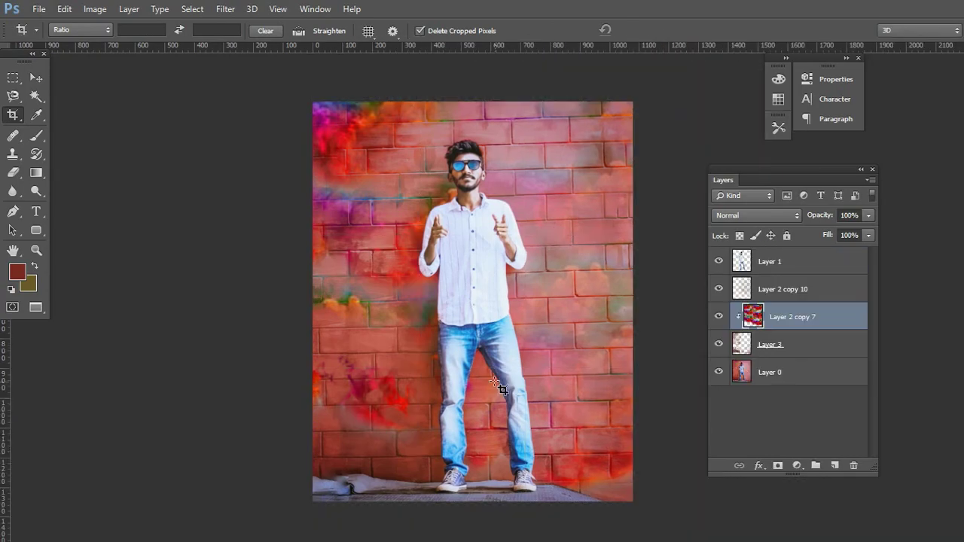
key(v)
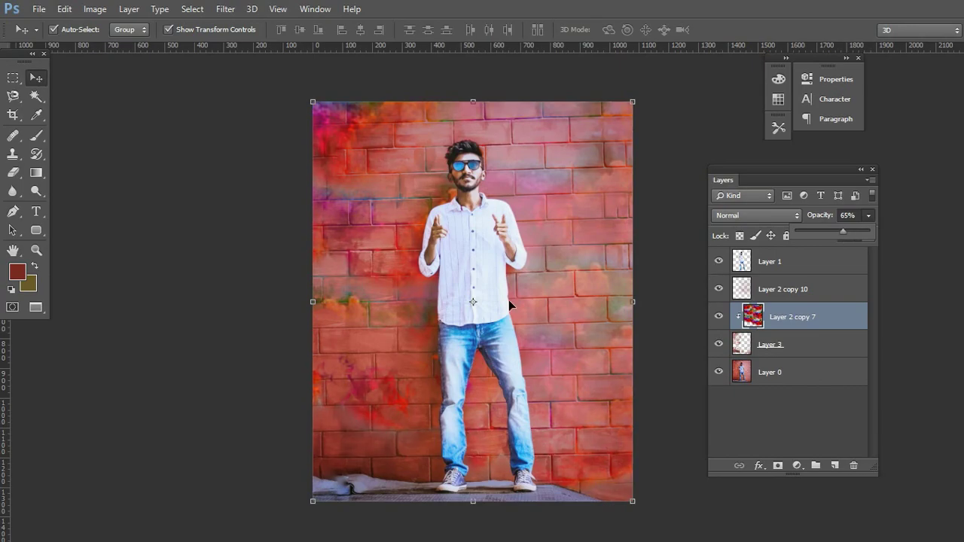
- Duplicate the clipped Layer 2 copy 7, move the copy unclipped above Layer 2 copy 10, and position it across the wall
drag(380, 252, 321, 313)
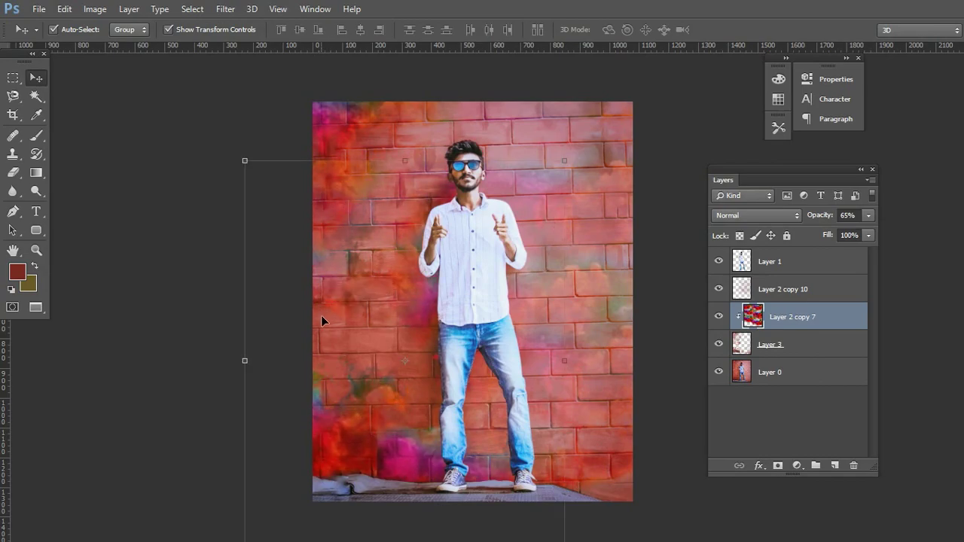
drag(393, 471, 396, 364)
drag(407, 385, 406, 386)
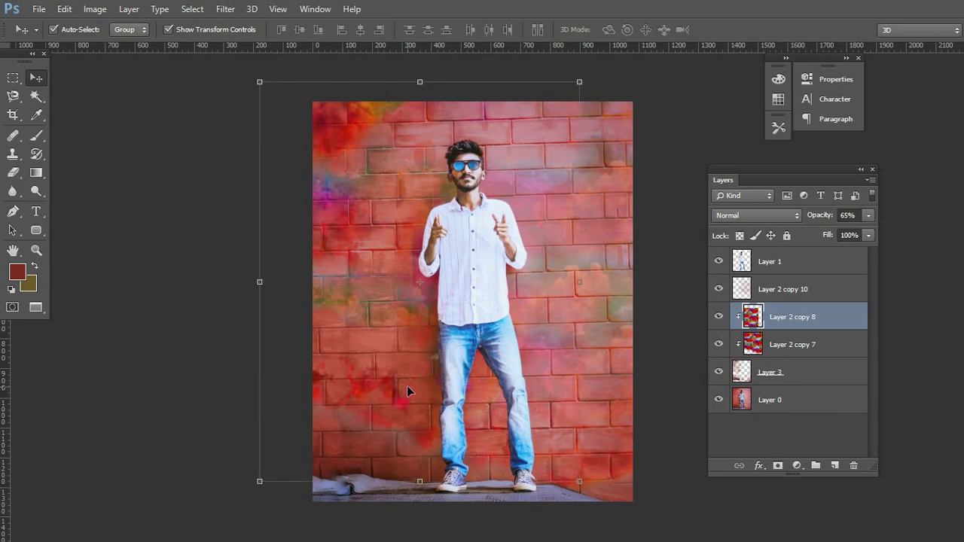
drag(805, 312, 807, 282)
drag(563, 394, 619, 411)
- Shift the smoke on Layer 2 copy 8 slightly to the right and lower its opacity to 19%
click(869, 216)
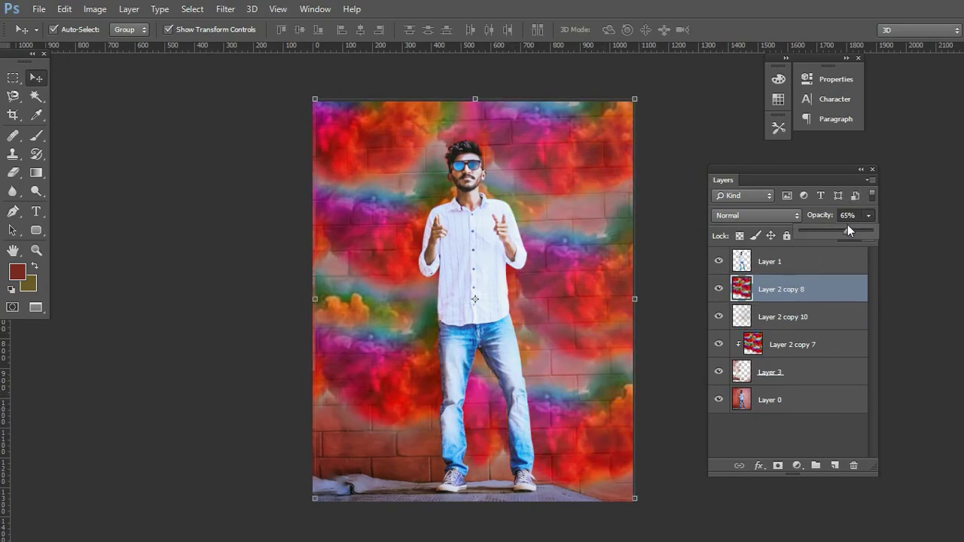
click(563, 311)
drag(561, 309, 583, 309)
click(13, 173)
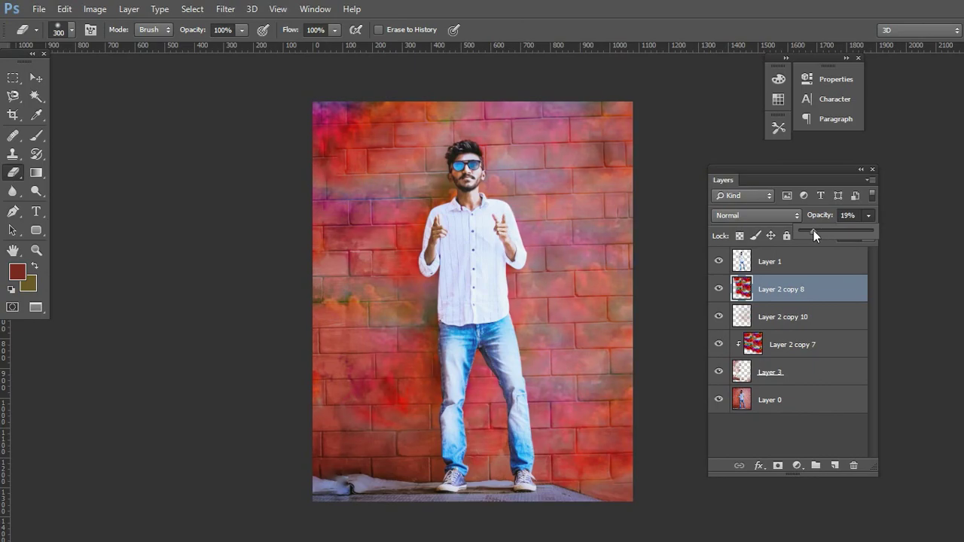
scroll(575, 280, down, 2)
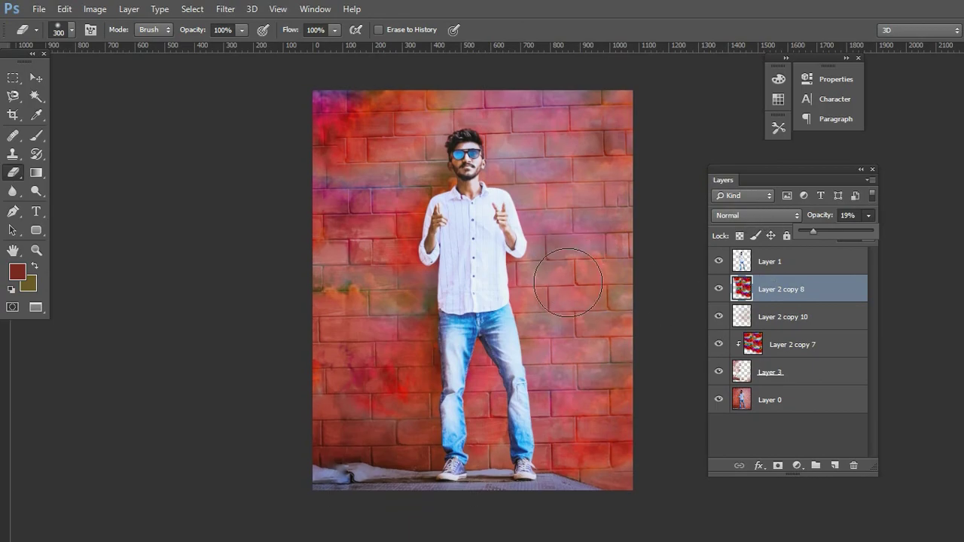
key(v)
scroll(547, 282, up, 1)
scroll(549, 271, up, 2)
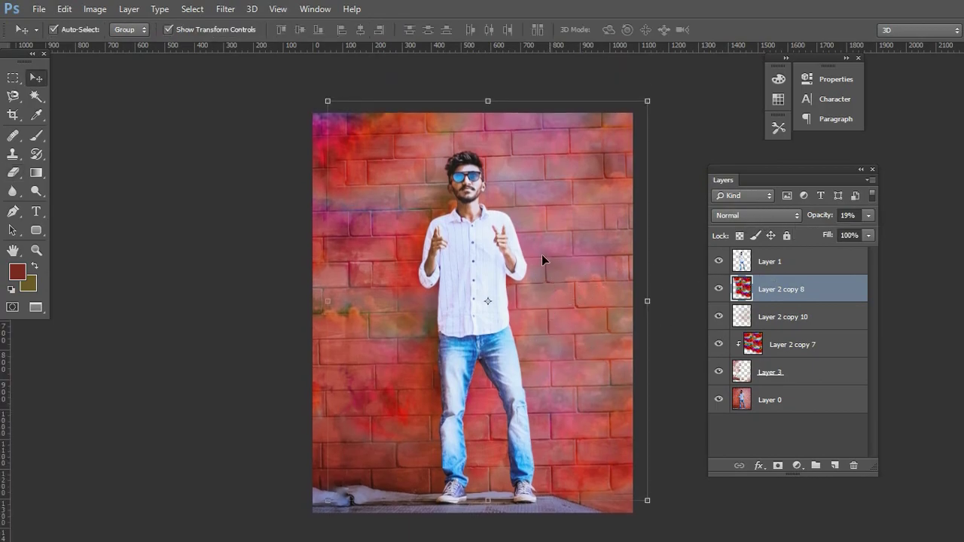
scroll(539, 244, up, 3)
scroll(540, 250, down, 4)
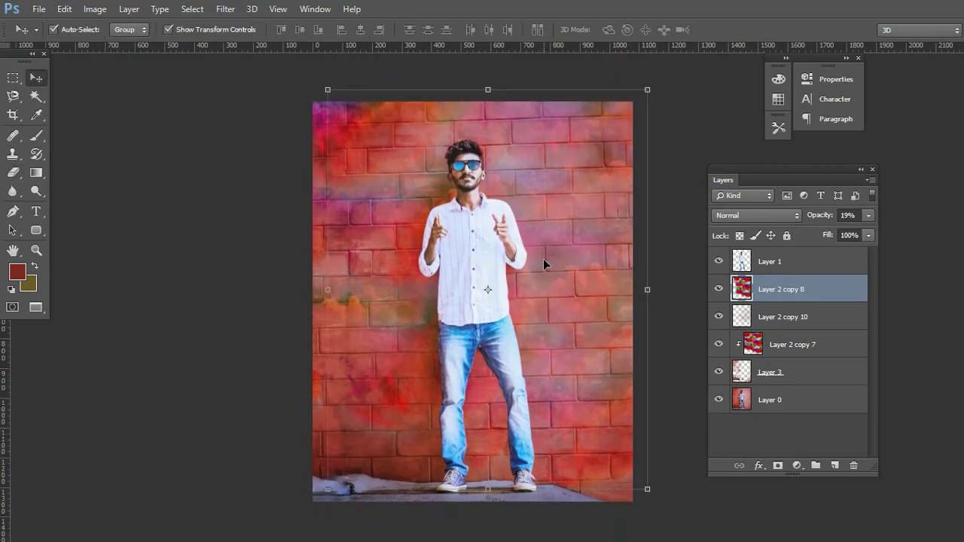
- Dodge the highlights of the bricks on both sides of the man on Layer 0, with a 400-size brush at 12% exposure
click(36, 191)
click(822, 406)
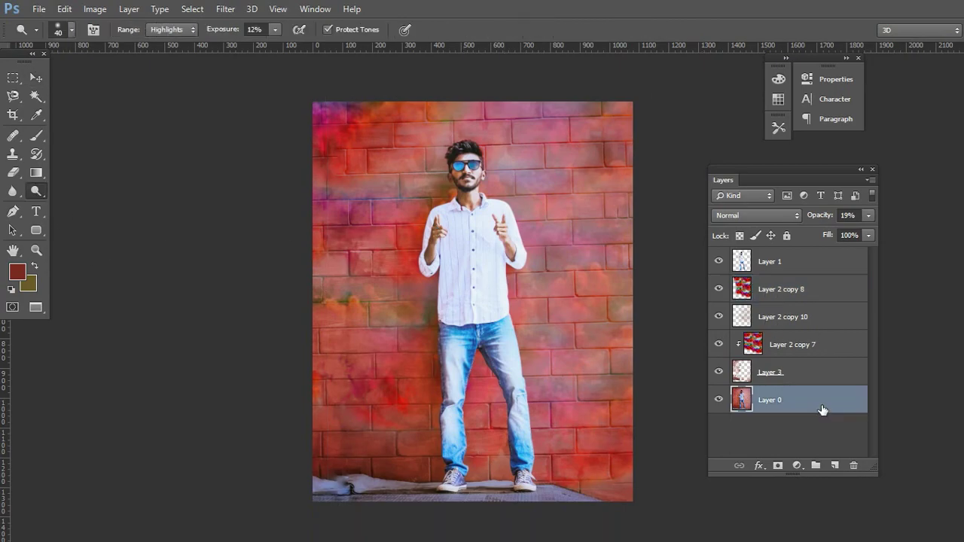
key(bracketright)
key(bracketright)
key(bracketright)
key(bracketright)
key(bracketright)
key(bracketright)
key(bracketright)
key(bracketright)
key(bracketright)
key(bracketright)
key(bracketright)
key(bracketright)
mouse_move(600, 157)
mouse_down()
mouse_move(606, 240)
mouse_move(594, 199)
mouse_move(598, 140)
mouse_move(597, 278)
mouse_move(619, 361)
mouse_move(599, 214)
mouse_move(616, 228)
mouse_move(620, 333)
mouse_move(595, 170)
mouse_move(619, 270)
mouse_move(612, 310)
mouse_move(573, 226)
mouse_move(608, 249)
mouse_move(616, 323)
mouse_up()
mouse_move(394, 362)
mouse_down()
mouse_move(373, 250)
mouse_move(403, 370)
mouse_move(390, 243)
mouse_move(399, 363)
mouse_up()
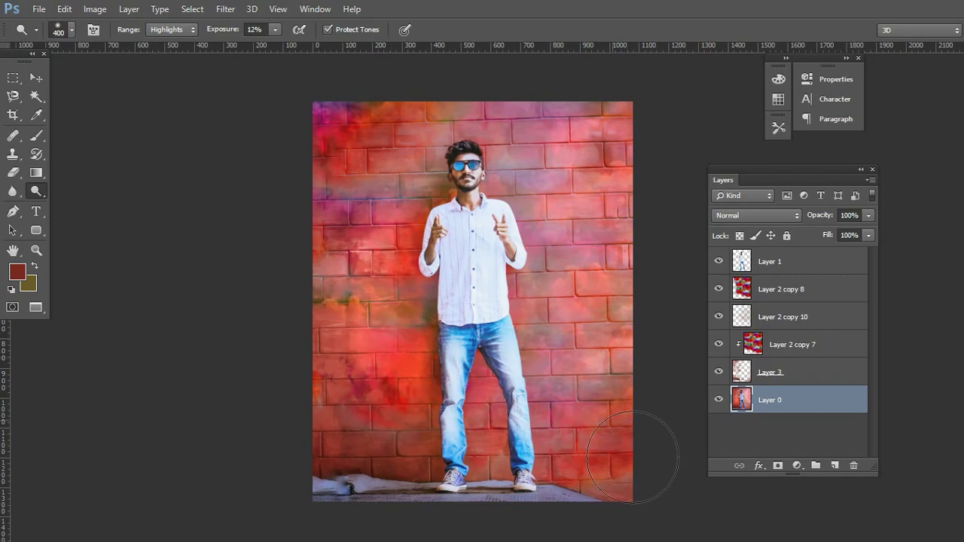
- Dodge the pavement by the man's feet and the upper bricks behind him on Layer 0
scroll(587, 444, down, 1)
mouse_move(562, 478)
mouse_down()
mouse_move(513, 476)
mouse_move(581, 486)
mouse_move(497, 482)
mouse_move(602, 485)
mouse_up()
scroll(630, 403, up, 4)
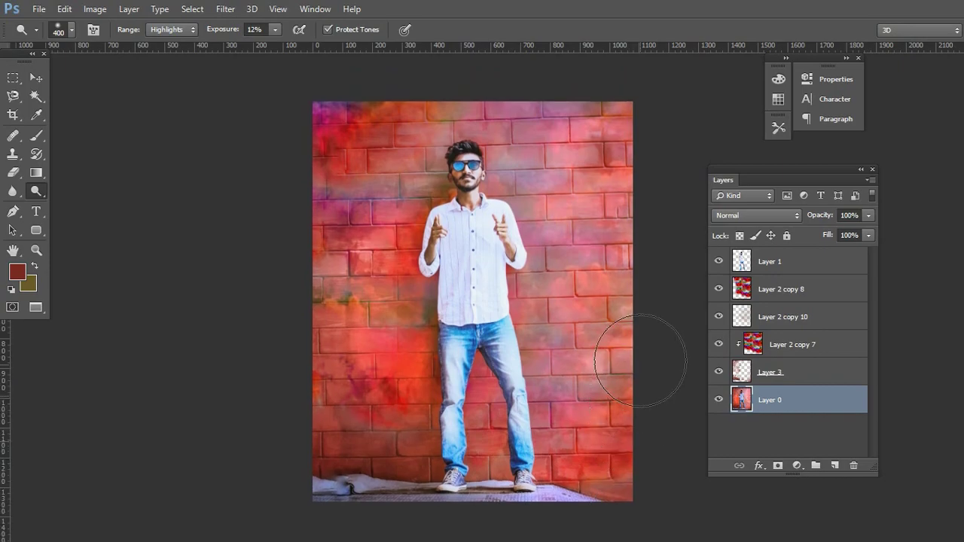
mouse_move(505, 187)
mouse_down()
mouse_move(518, 196)
mouse_move(508, 198)
mouse_up()
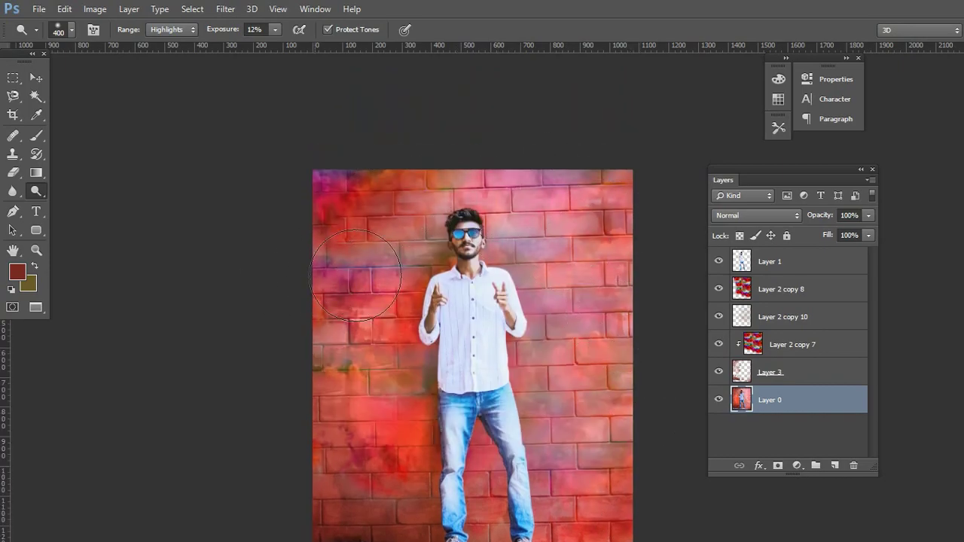
scroll(376, 339, down, 4)
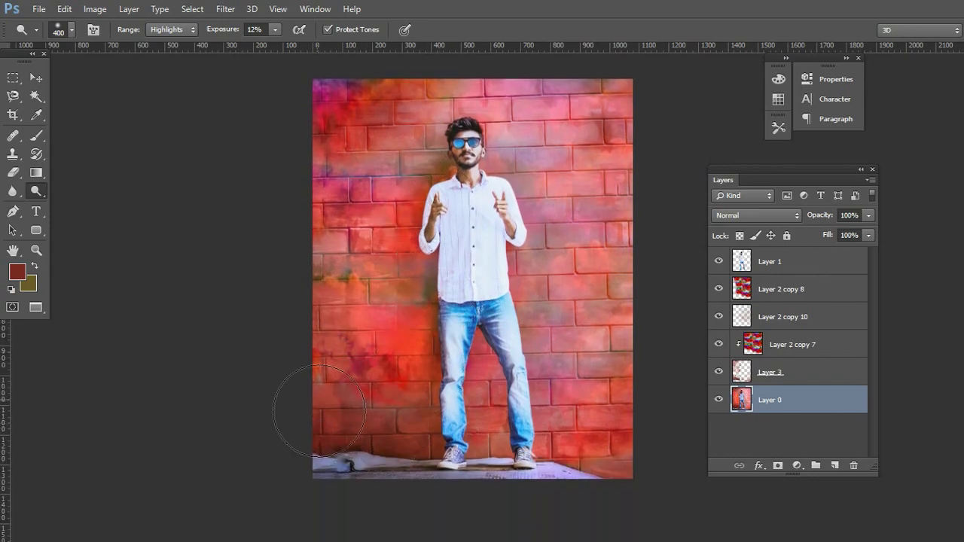
scroll(494, 307, up, 1)
- Examine the colour blend and brightness of the bricks around the man, with Layer 2 copy 7 selected
click(801, 346)
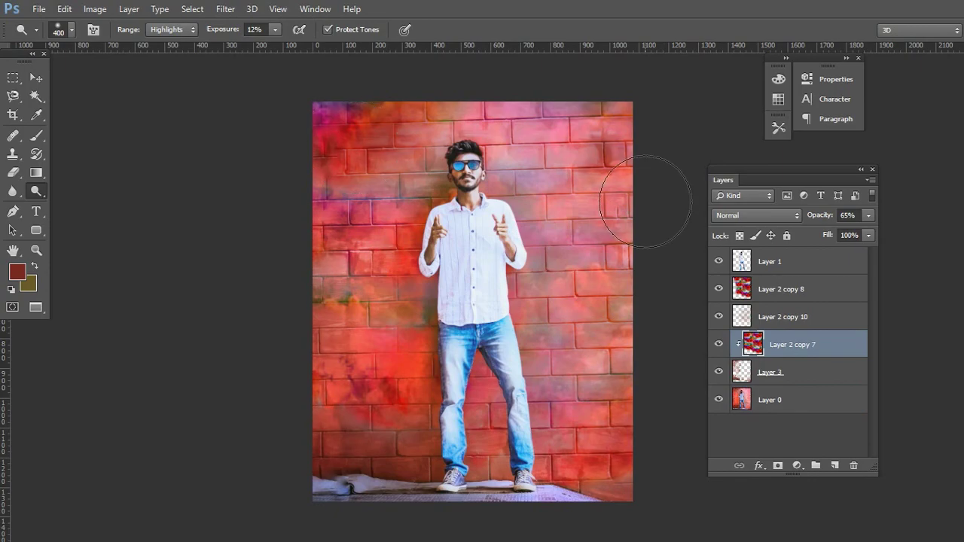
scroll(578, 260, down, 2)
scroll(581, 263, up, 1)
key(v)
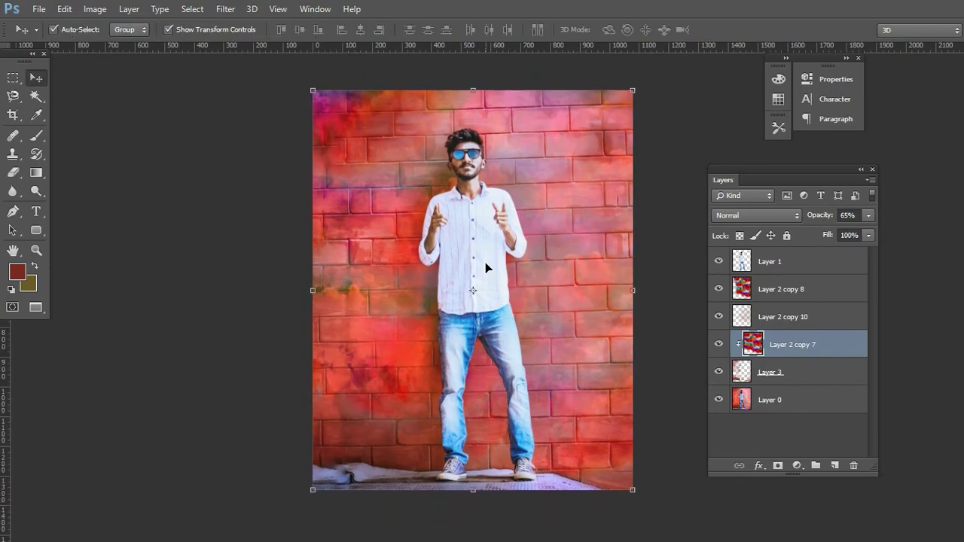
scroll(502, 225, up, 3)
scroll(527, 258, up, 1)
scroll(525, 259, down, 8)
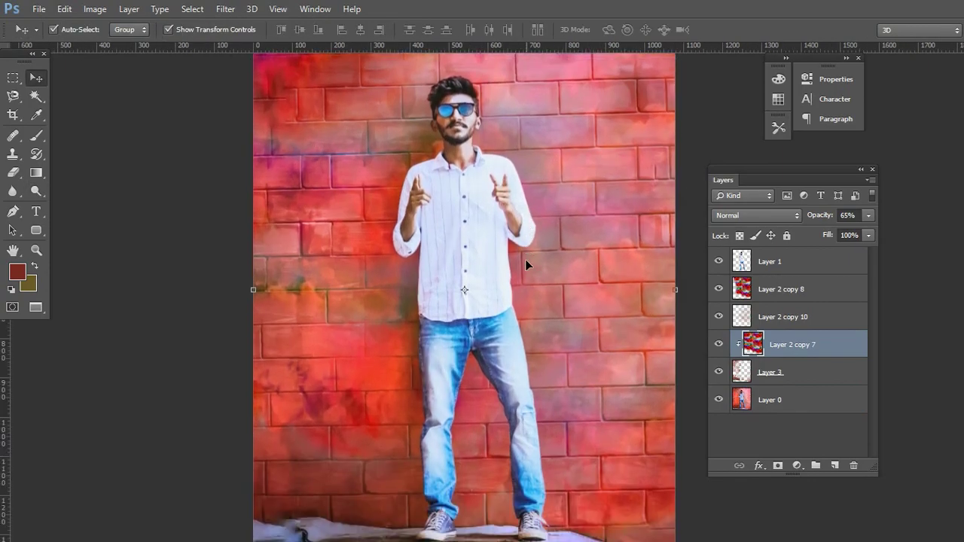
scroll(525, 276, up, 1)
scroll(524, 279, down, 1)
scroll(524, 280, up, 7)
scroll(524, 282, down, 2)
scroll(523, 285, down, 5)
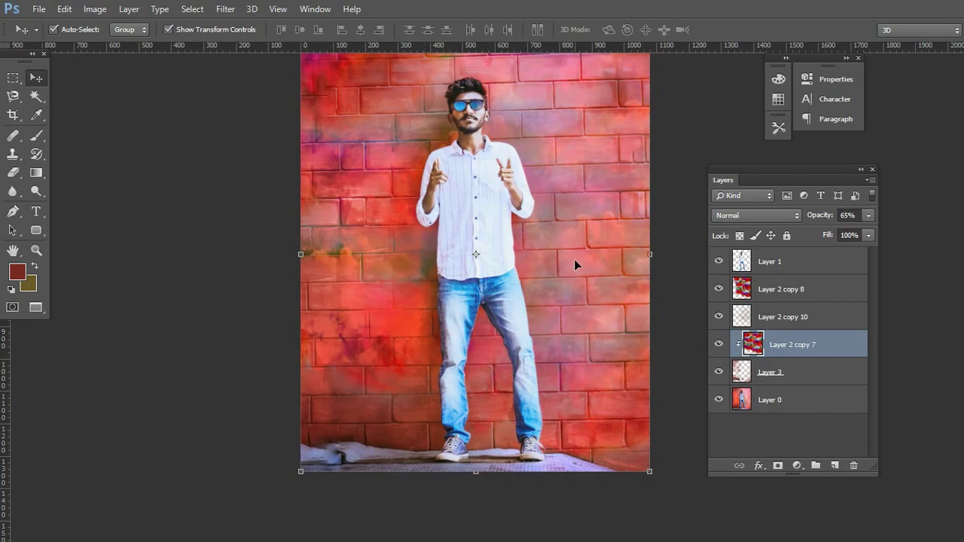
- Create an empty Layer 4 above Layer 2 copy 7 and set the foreground colour to a teal green
key(ctrl+shift+n)
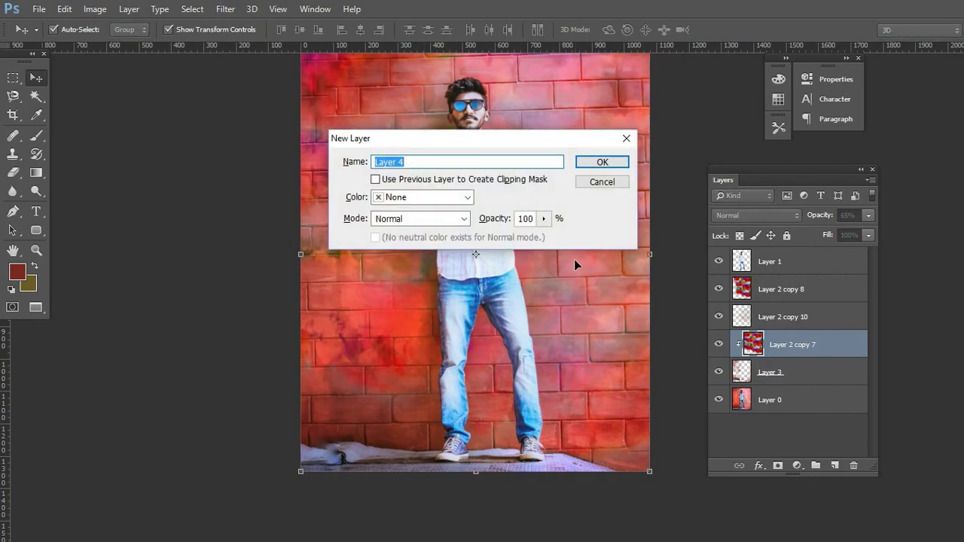
key(Return)
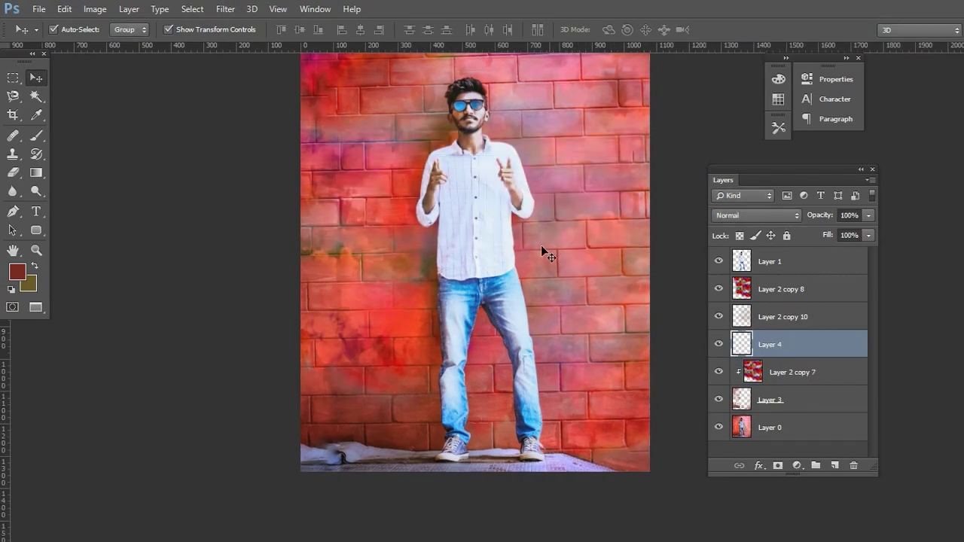
key(b)
click(20, 275)
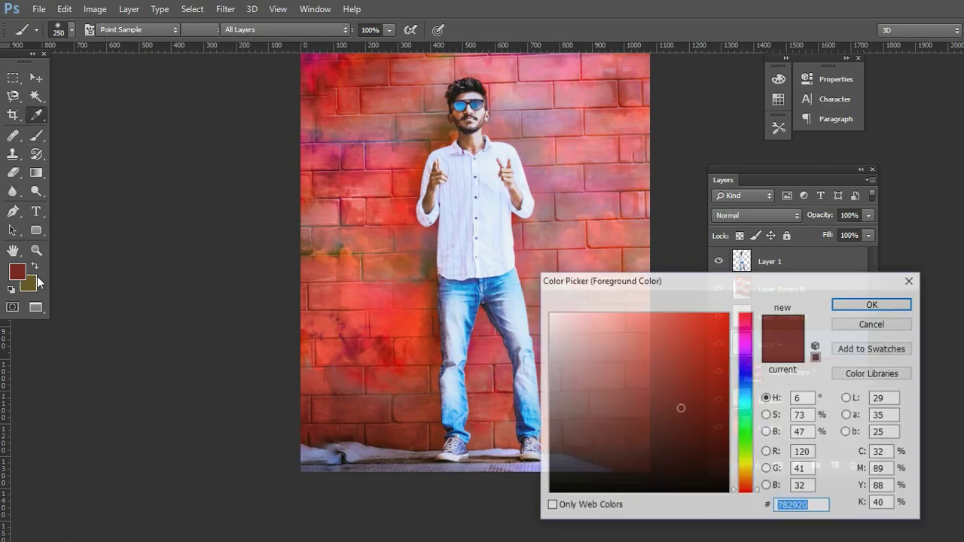
click(740, 407)
drag(694, 391, 692, 363)
click(854, 305)
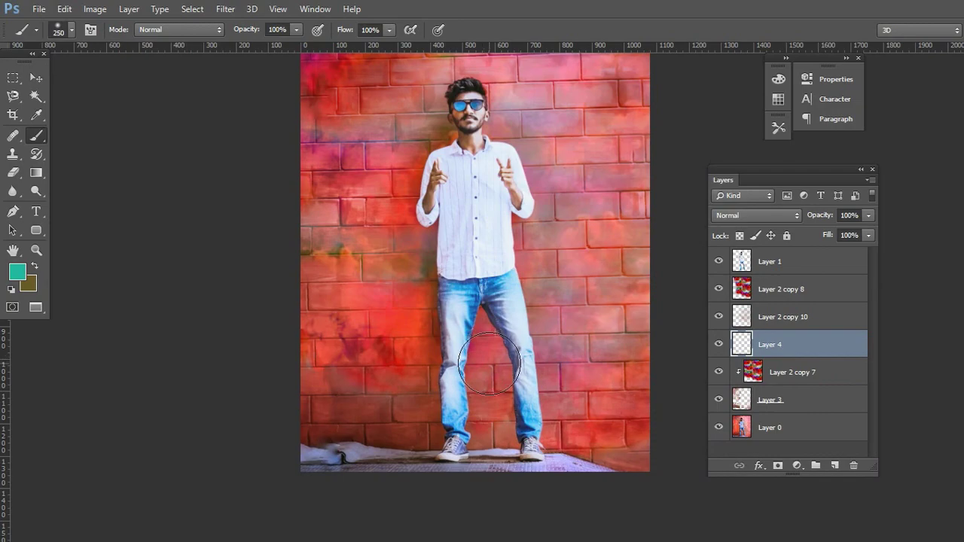
- Paint one soft 250-size teal dab between the man's knees on Layer 4 and move the layer above Layer 1
click(481, 365)
key(v)
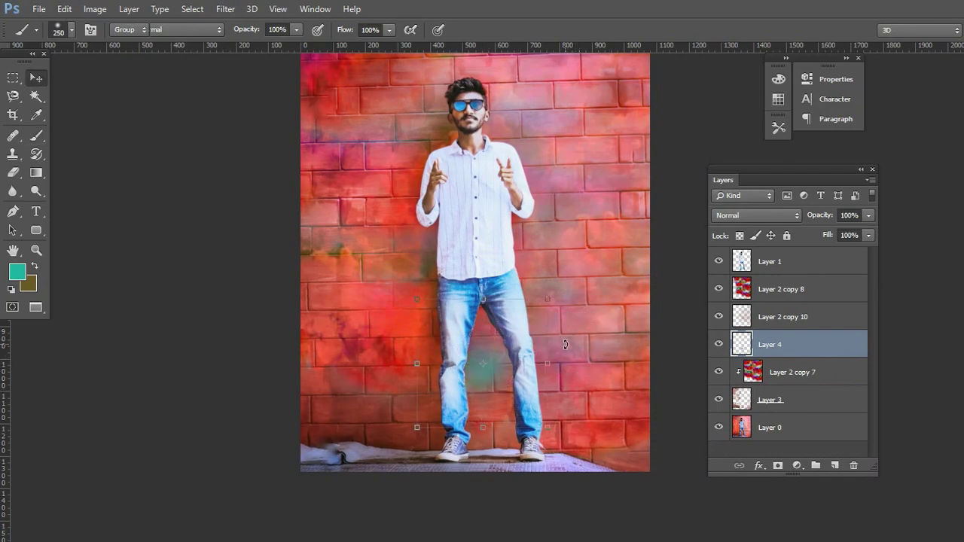
drag(777, 260, 775, 256)
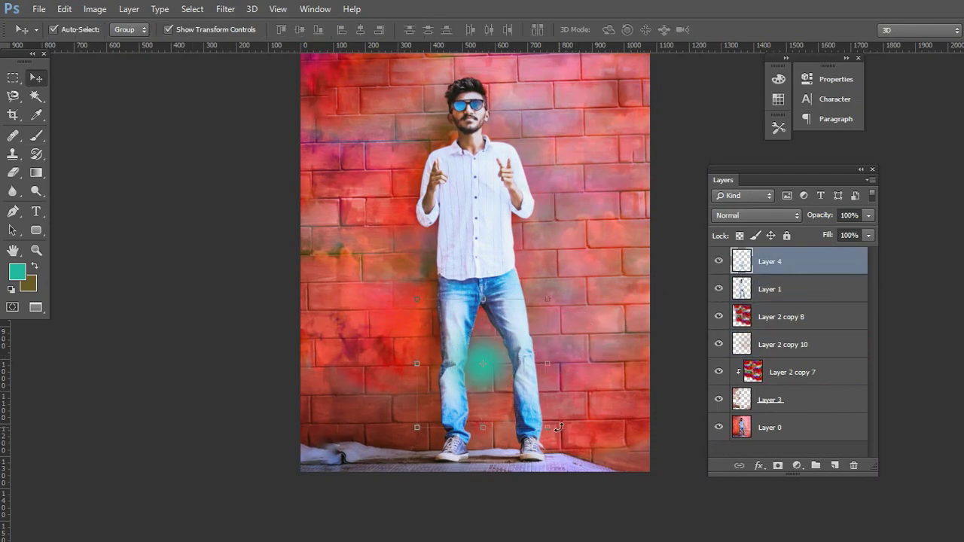
- Enlarge the teal dab on Layer 4 to about 526% and shift it down over the man's feet
drag(549, 431, 669, 506)
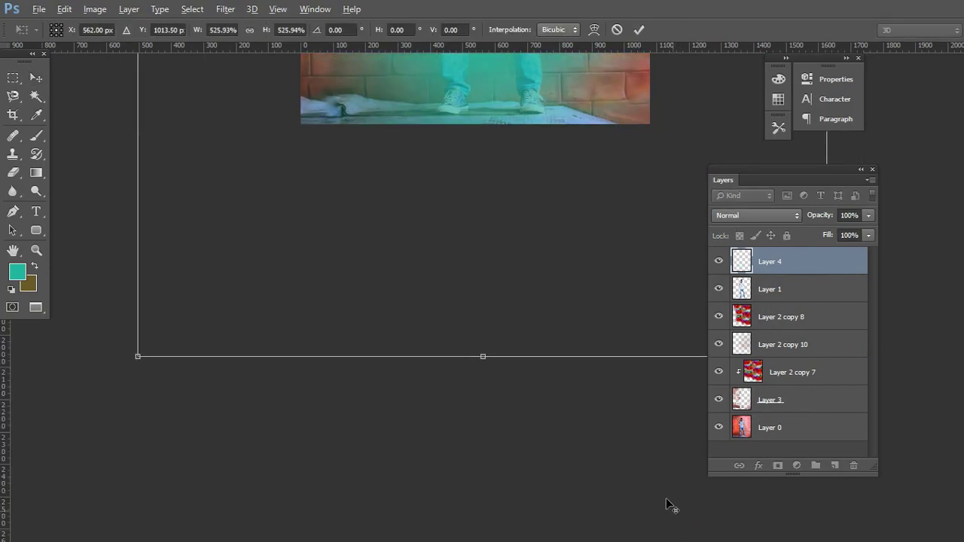
scroll(529, 301, up, 7)
key(Return)
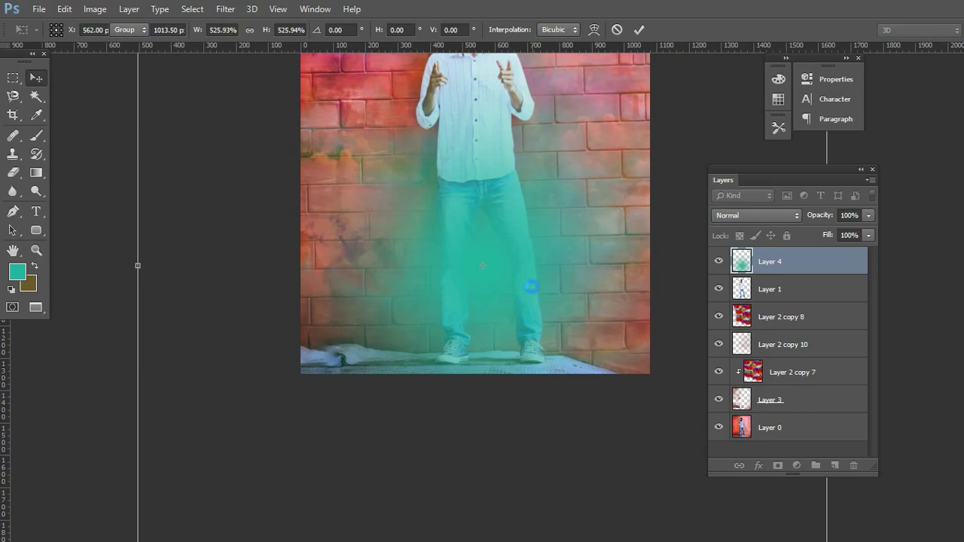
scroll(532, 286, up, 2)
scroll(520, 305, down, 4)
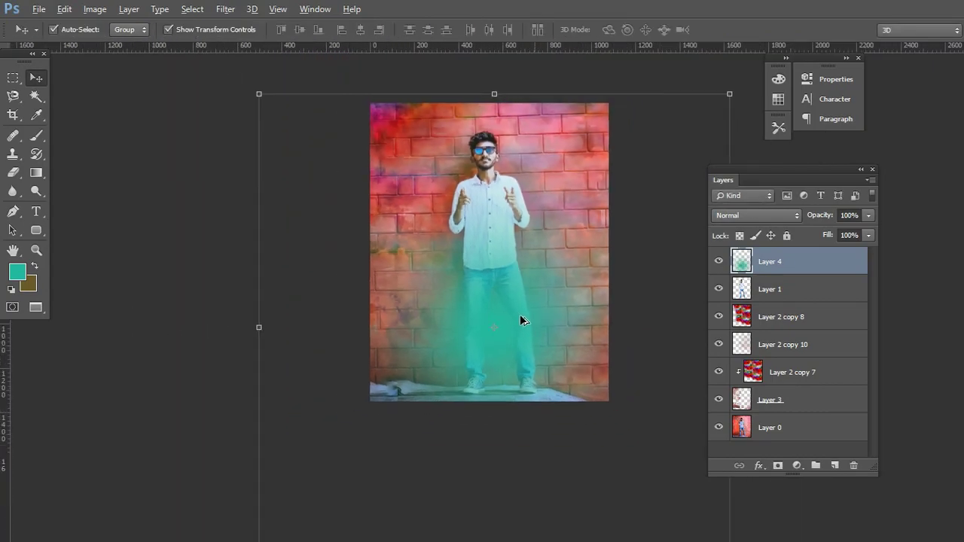
scroll(520, 314, down, 1)
drag(515, 322, 506, 362)
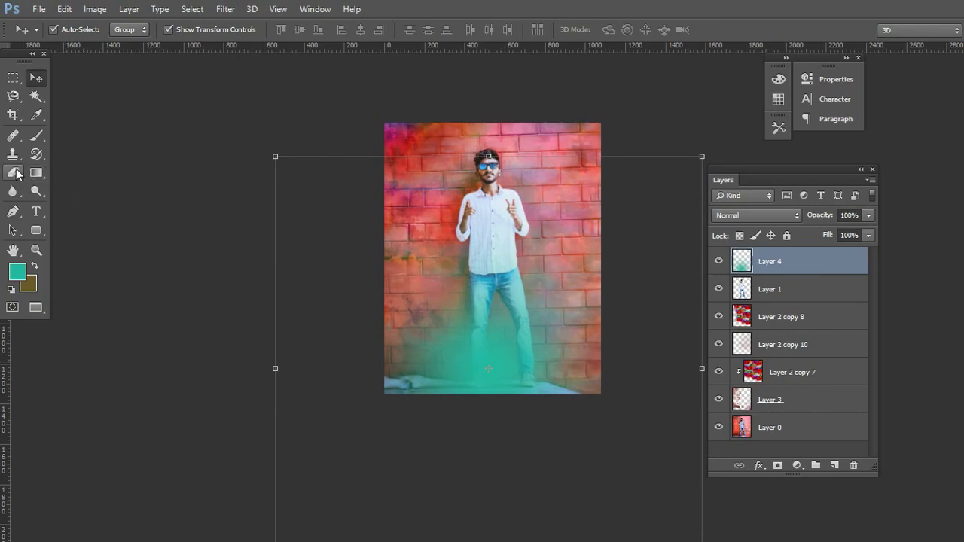
- Crop to the existing canvas bounds to trim the parts of Layer 4 that extend beyond the photo
click(13, 115)
key(Return)
key(v)
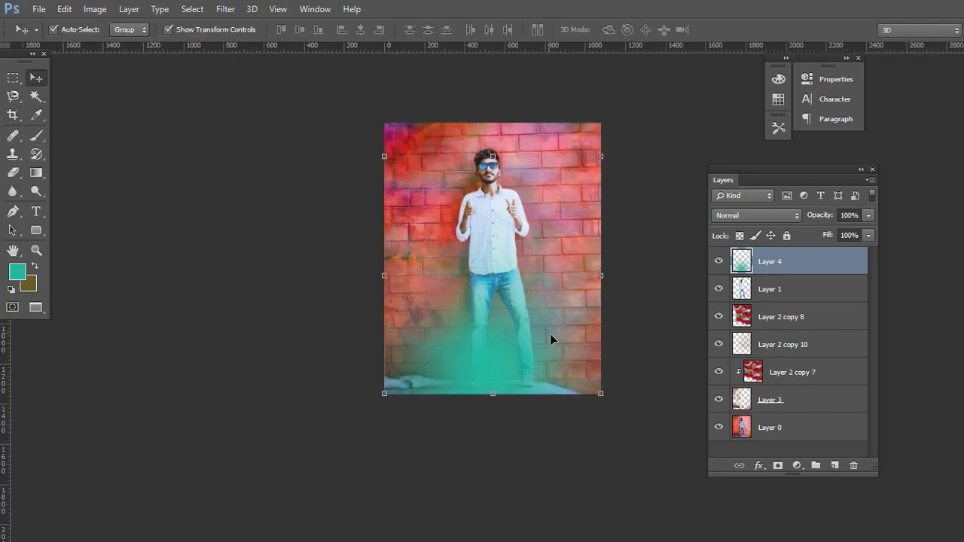
- Transform the teal glow on Layer 4 to 138.24% width and 59.98% height, and lower it over the pavement
drag(491, 155, 511, 268)
drag(614, 331, 656, 331)
drag(375, 331, 335, 331)
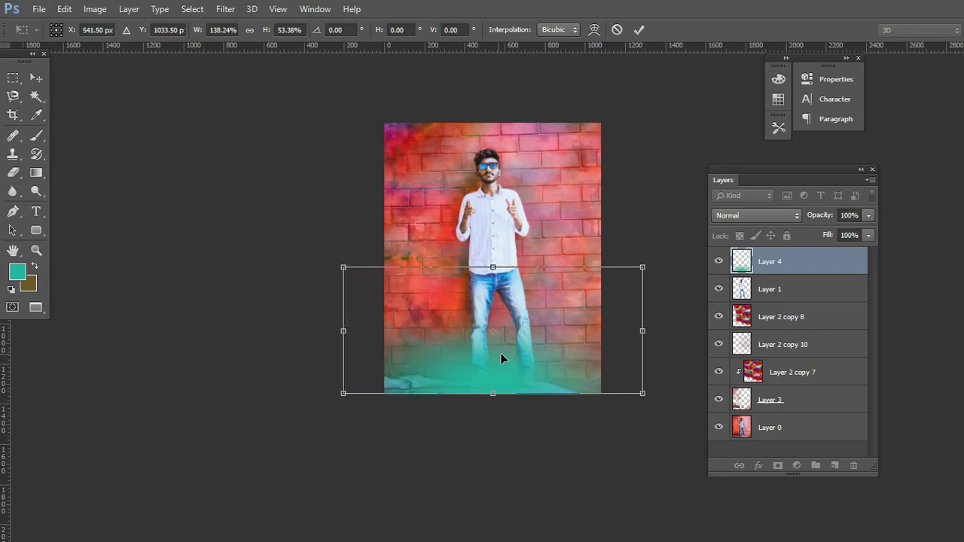
drag(494, 396, 493, 410)
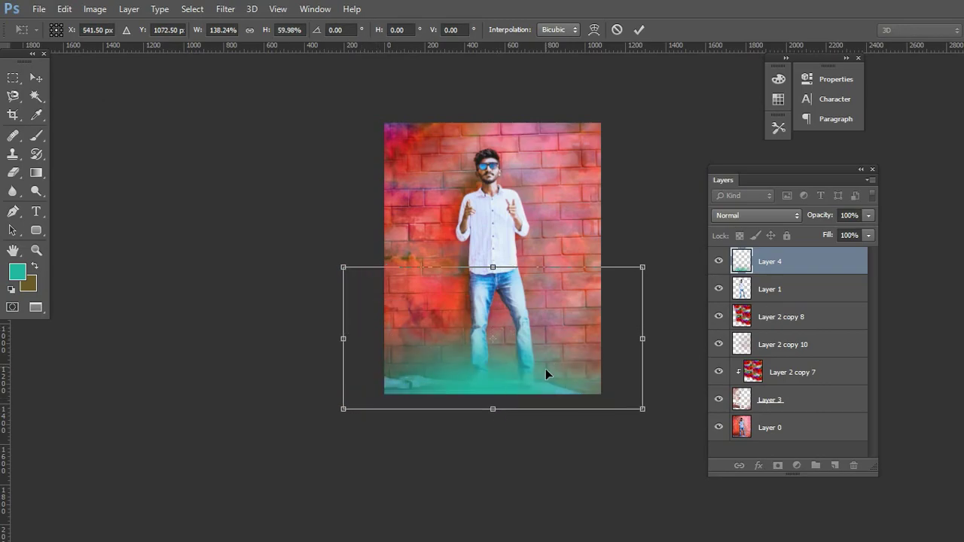
scroll(534, 319, up, 2)
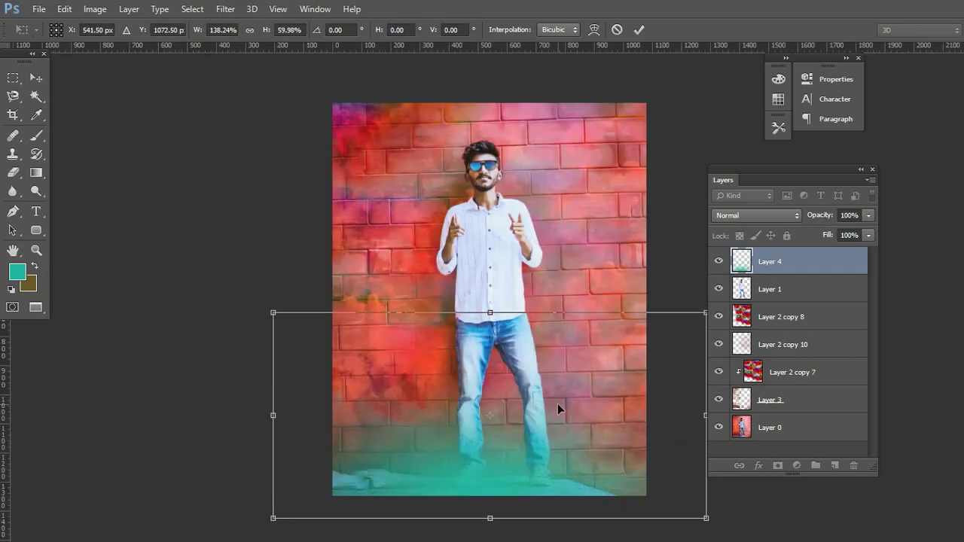
drag(554, 362, 501, 342)
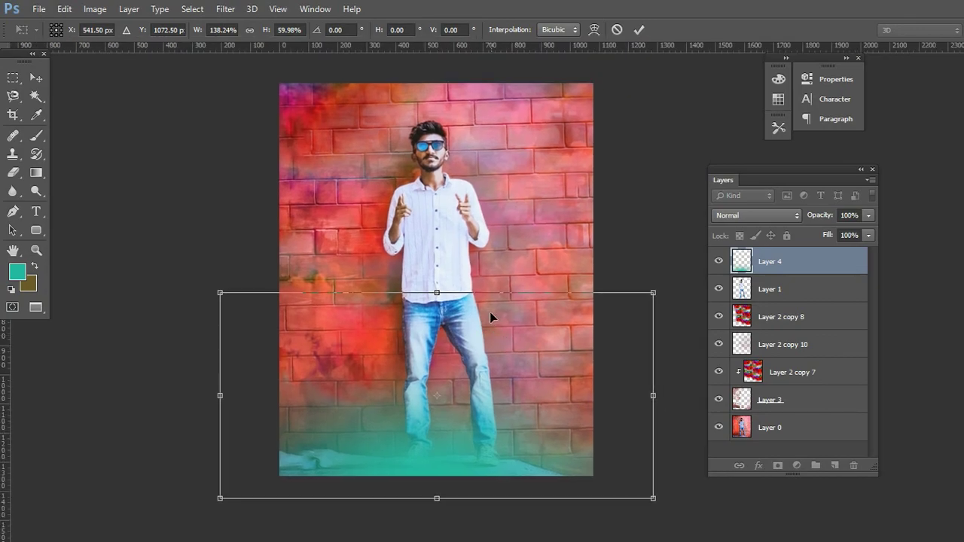
drag(468, 423, 485, 435)
scroll(481, 419, up, 1)
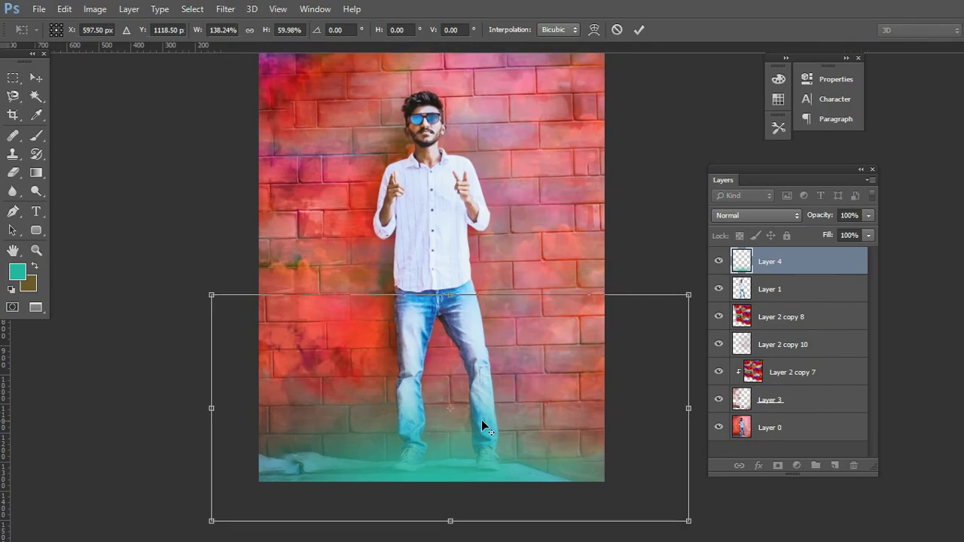
scroll(481, 419, down, 2)
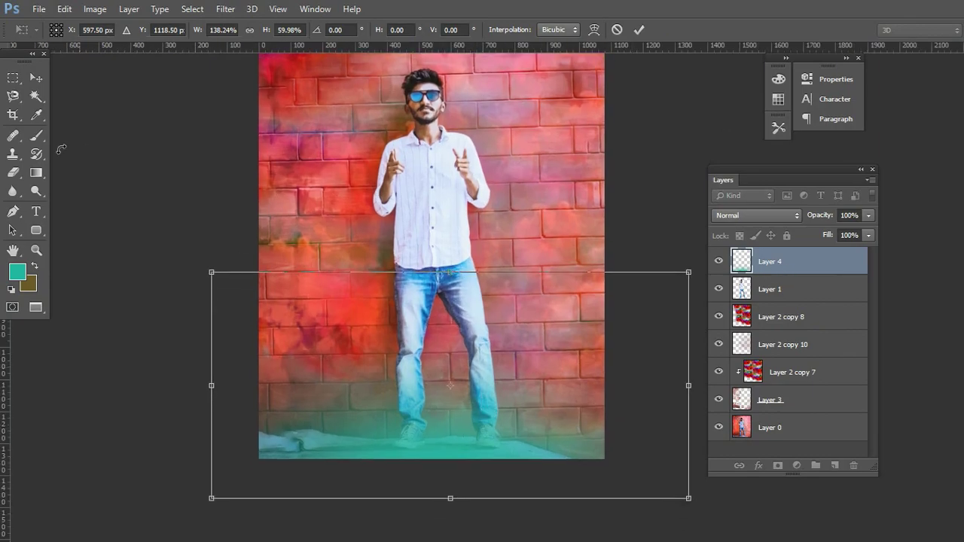
click(9, 174)
click(394, 218)
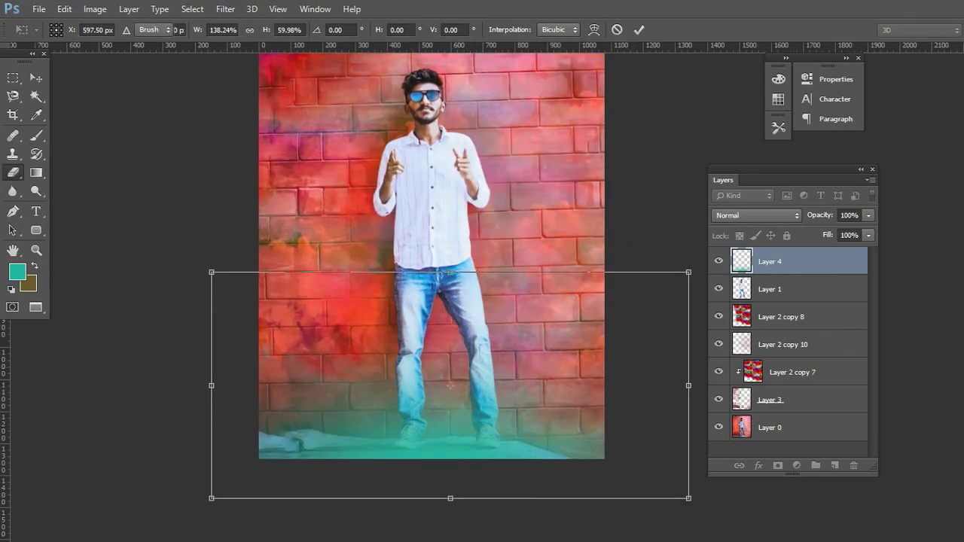
- Erase the teal glow over both shoes on Layer 4 with an 80-size eraser at 46% opacity
scroll(405, 437, up, 5)
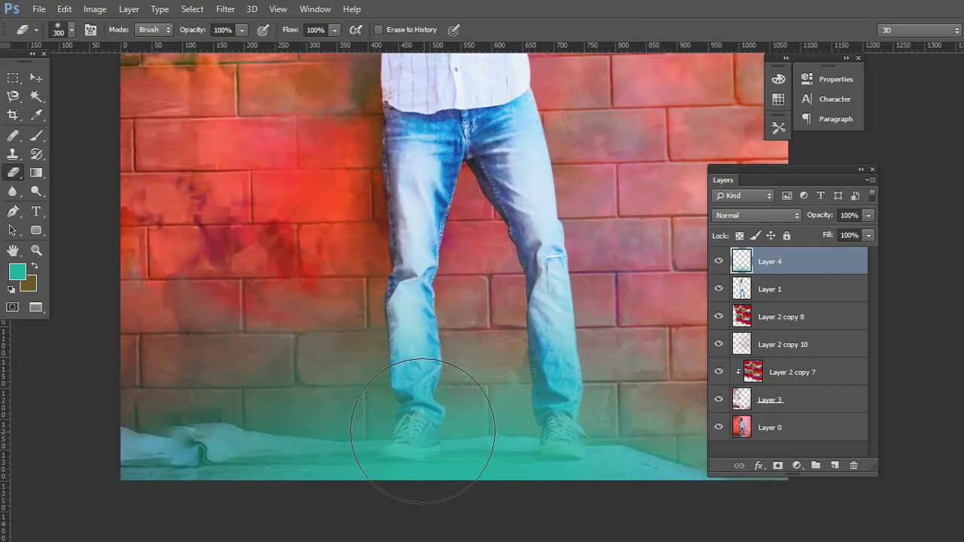
key(bracketleft)
key(bracketleft)
key(bracketleft)
key(bracketleft)
key(bracketleft)
key(bracketleft)
key(bracketleft)
key(bracketleft)
mouse_move(420, 422)
mouse_down()
mouse_move(413, 436)
mouse_move(454, 418)
mouse_up()
key(ctrl+z)
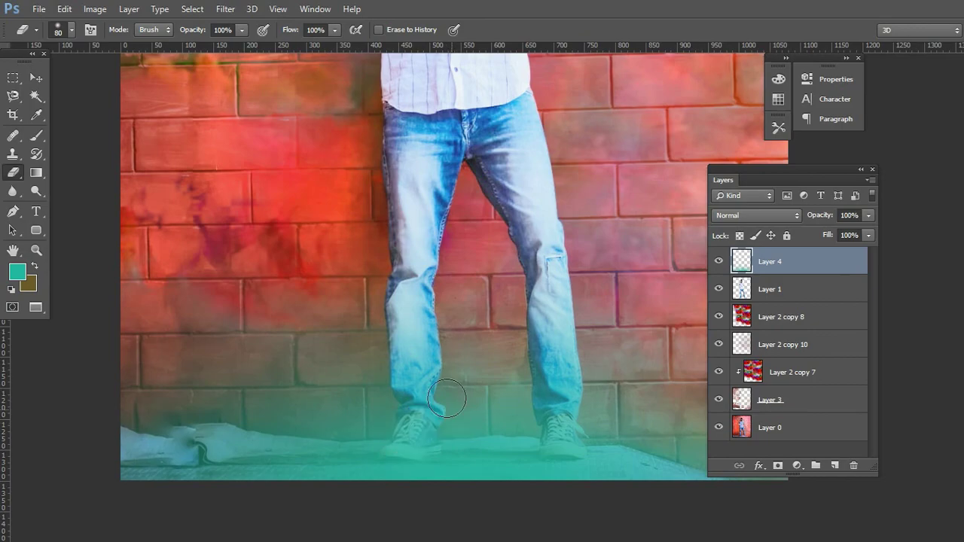
click(241, 30)
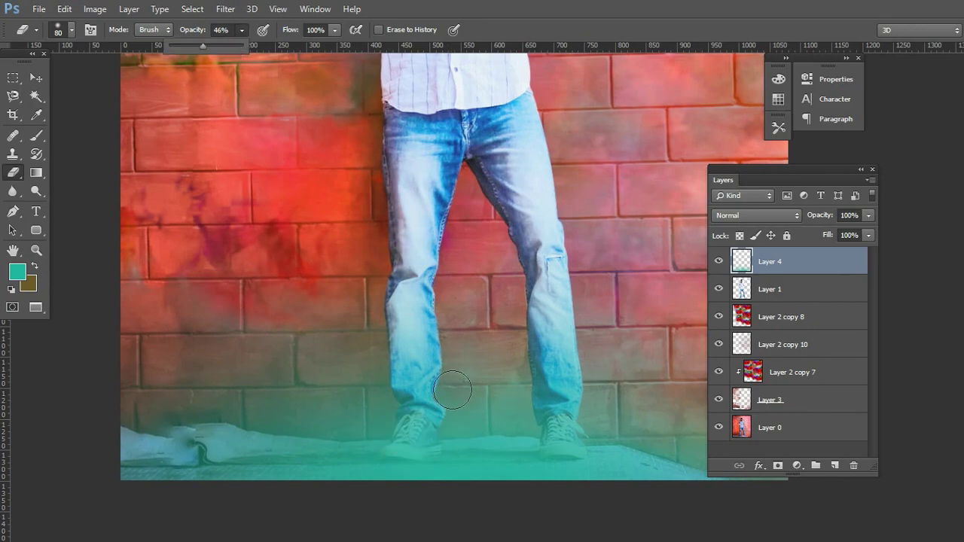
click(416, 427)
mouse_move(414, 428)
mouse_down()
mouse_move(409, 450)
mouse_move(429, 423)
mouse_up()
mouse_move(558, 428)
mouse_down()
mouse_move(568, 444)
mouse_move(563, 423)
mouse_up()
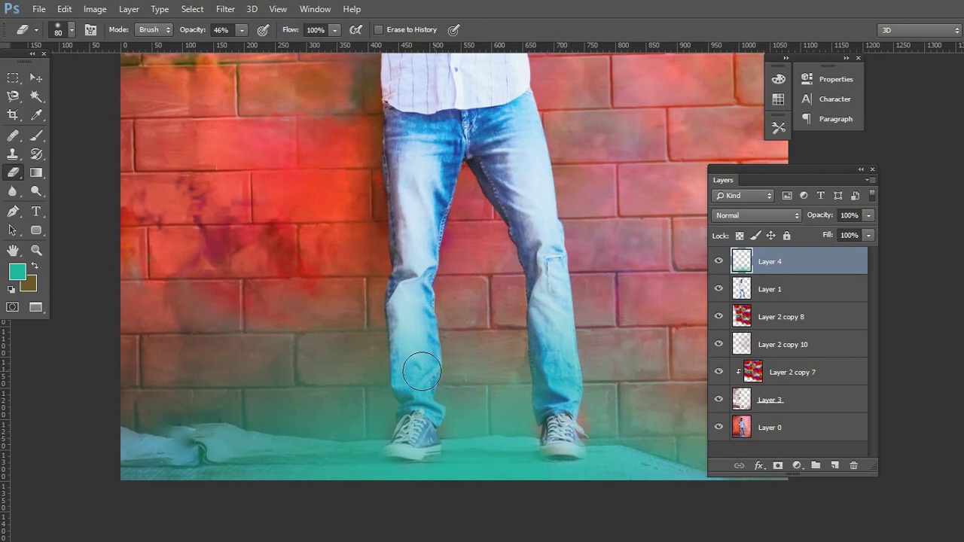
- Examine the teal glow and the erased area around the shoes against the whole photo
scroll(530, 361, down, 5)
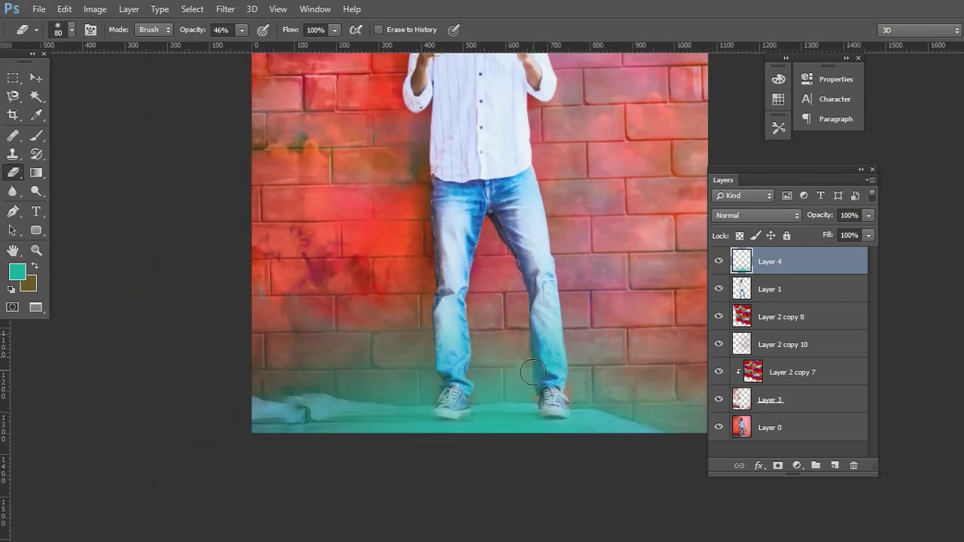
scroll(534, 370, up, 2)
scroll(534, 365, up, 5)
scroll(534, 360, down, 2)
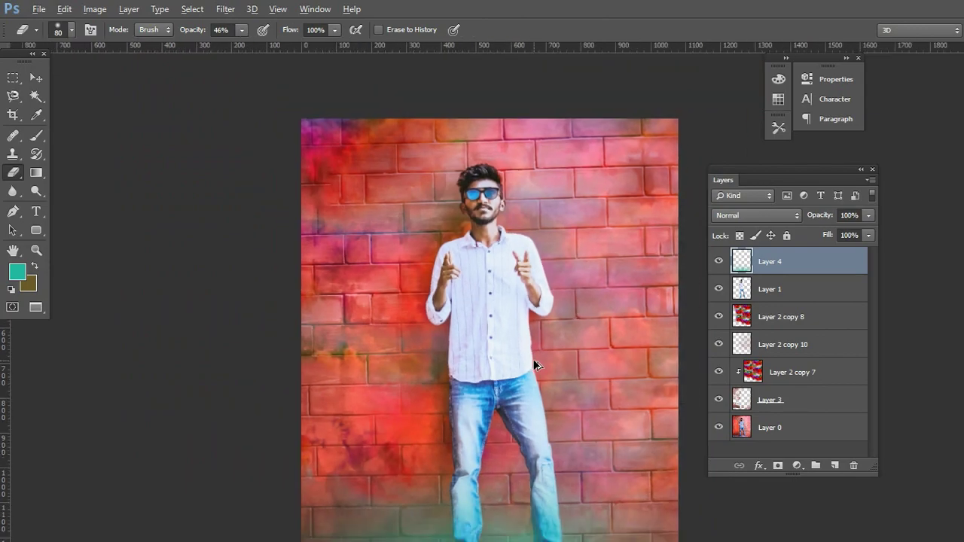
scroll(534, 360, down, 2)
scroll(533, 361, down, 3)
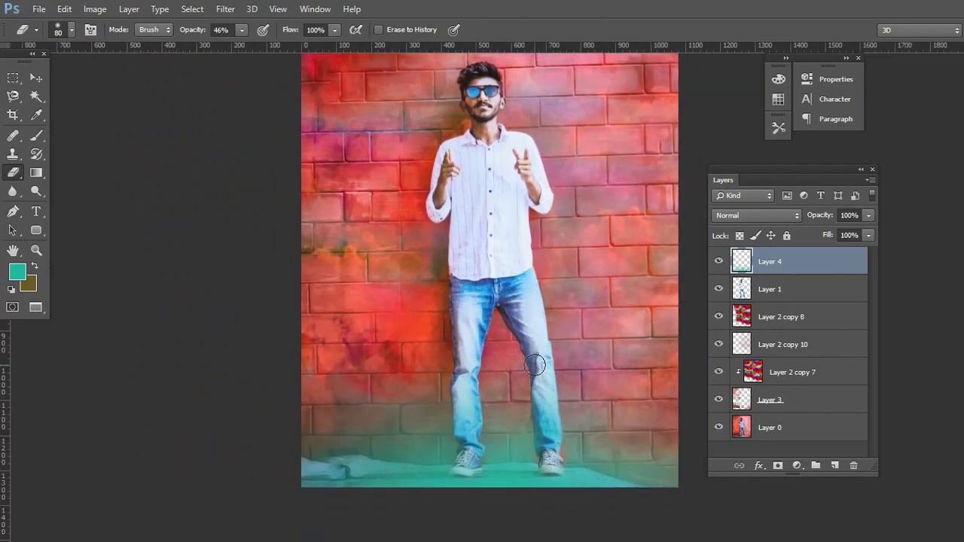
scroll(535, 365, up, 2)
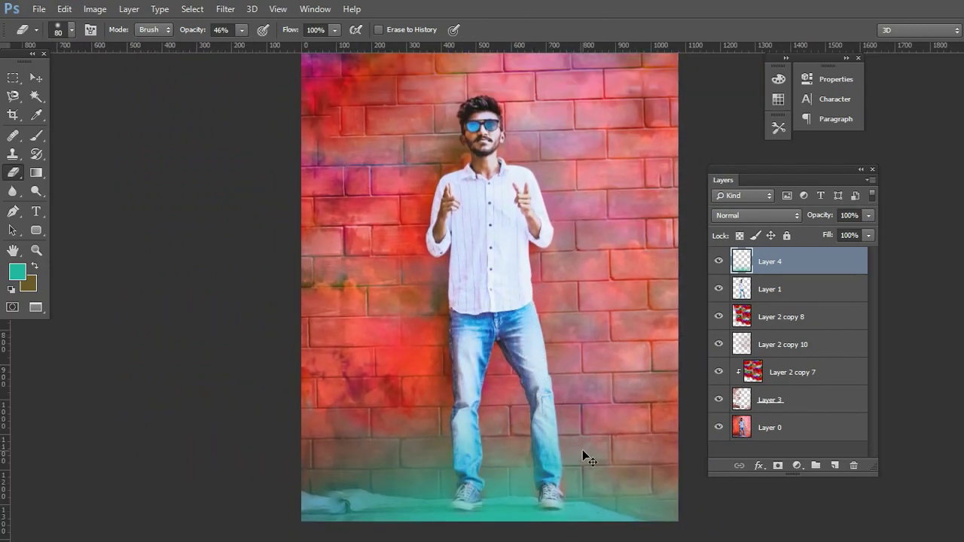
scroll(561, 504, up, 3)
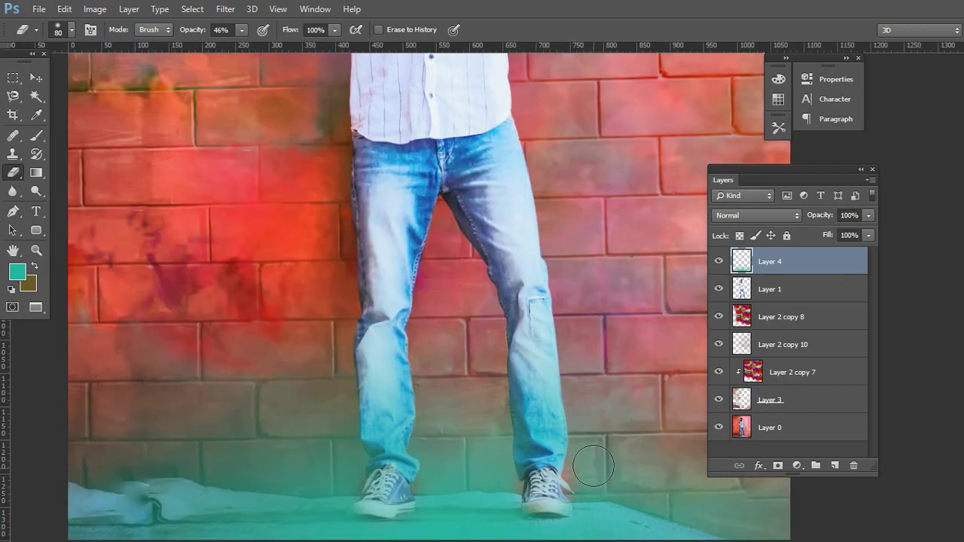
- Undo the last eraser strokes and erase the teal over the shoe on the photo's right again with a 40-size eraser
key(ctrl+z)
key(ctrl+alt+z)
key(ctrl+alt+z)
key(ctrl+alt+z)
key(bracketleft)
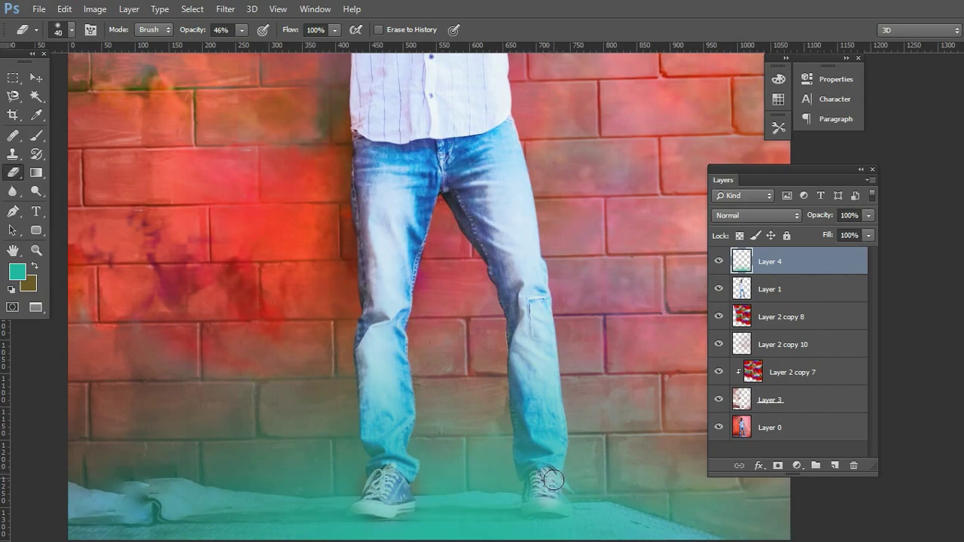
drag(552, 506, 524, 477)
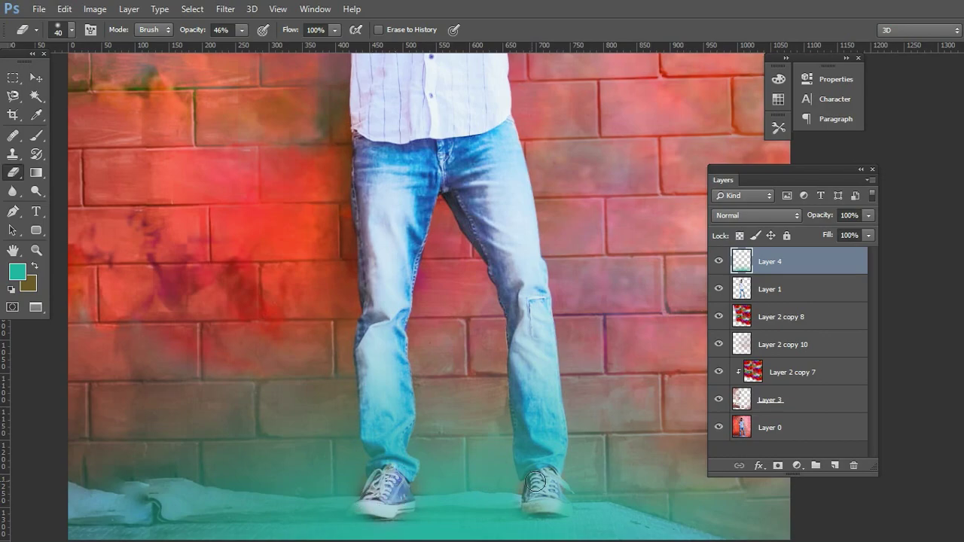
scroll(502, 427, down, 3)
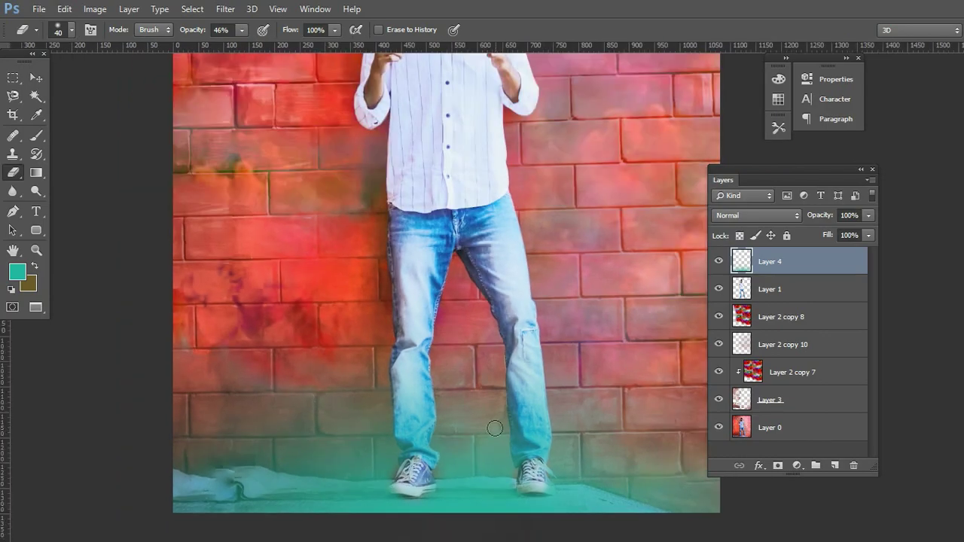
scroll(491, 431, up, 3)
scroll(491, 433, down, 1)
scroll(486, 433, up, 4)
scroll(484, 434, up, 3)
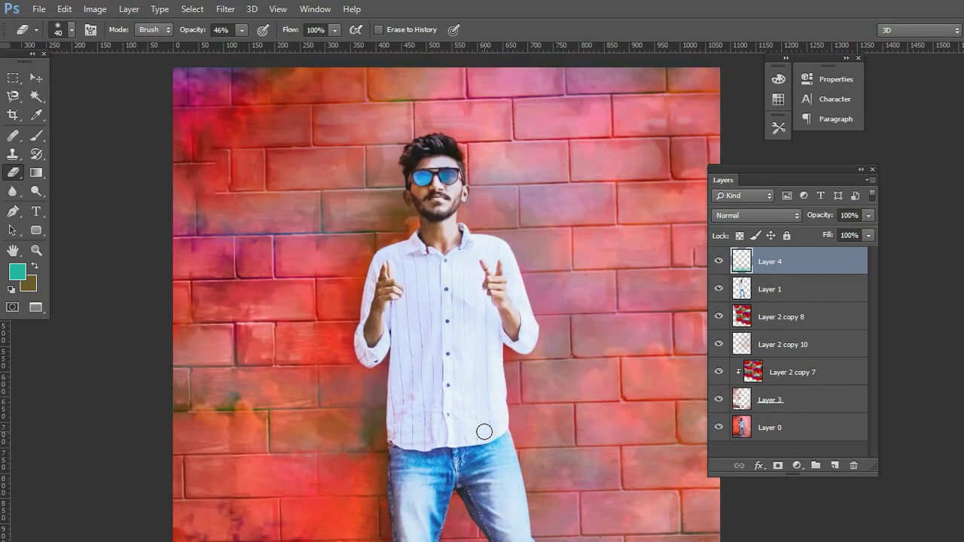
- Apply the Oil Paint filter to the man on Layer 1 with Stylization about 2, Cleanliness 3.9 and Shine 0.05
scroll(481, 429, up, 1)
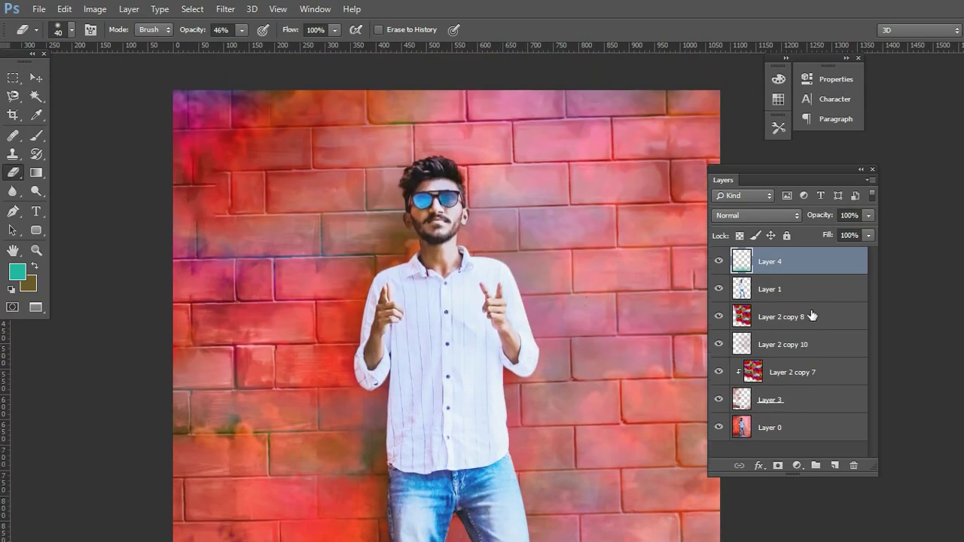
click(796, 294)
click(225, 9)
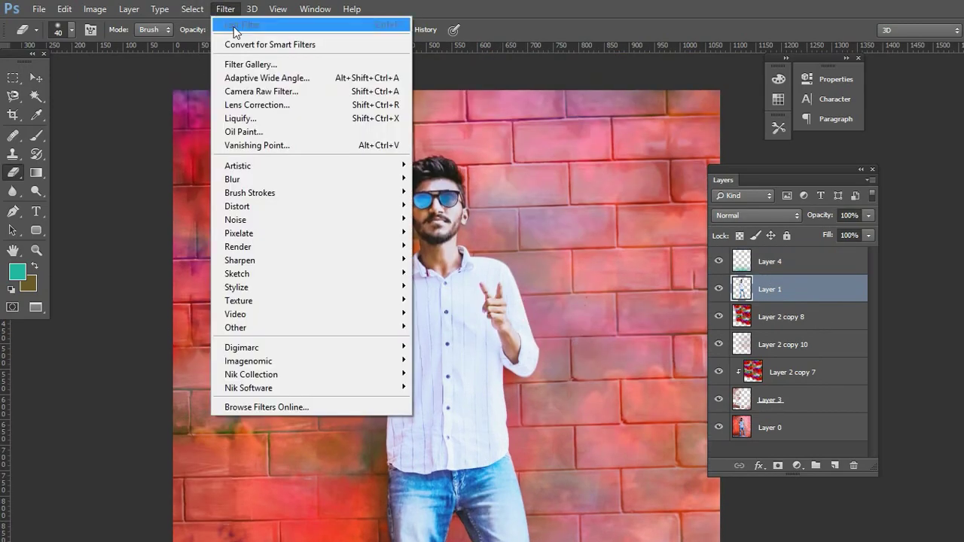
click(259, 132)
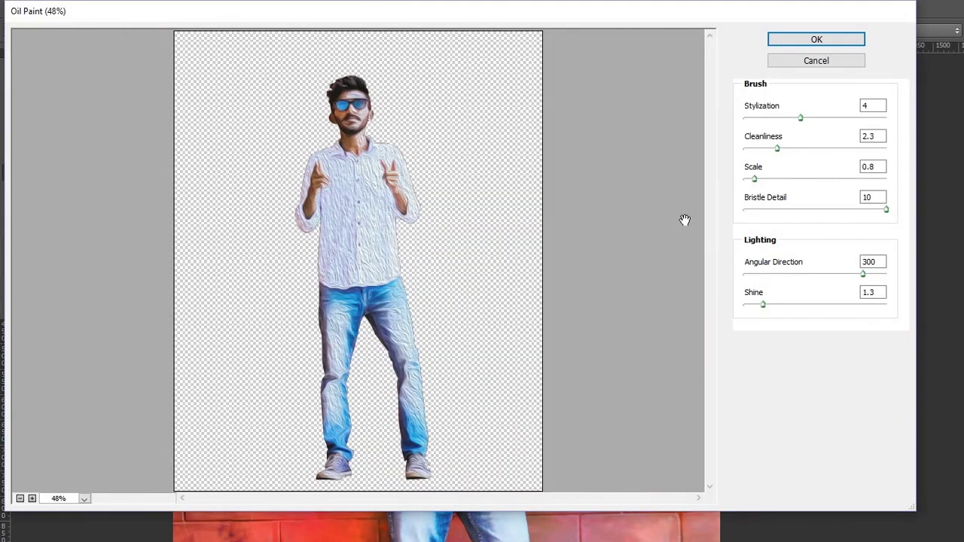
drag(752, 307, 746, 308)
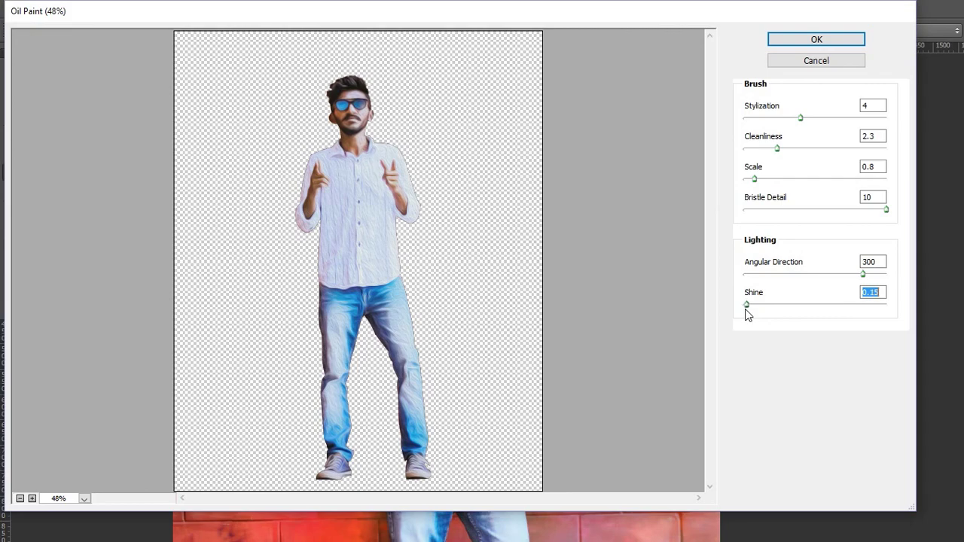
drag(352, 116, 411, 237)
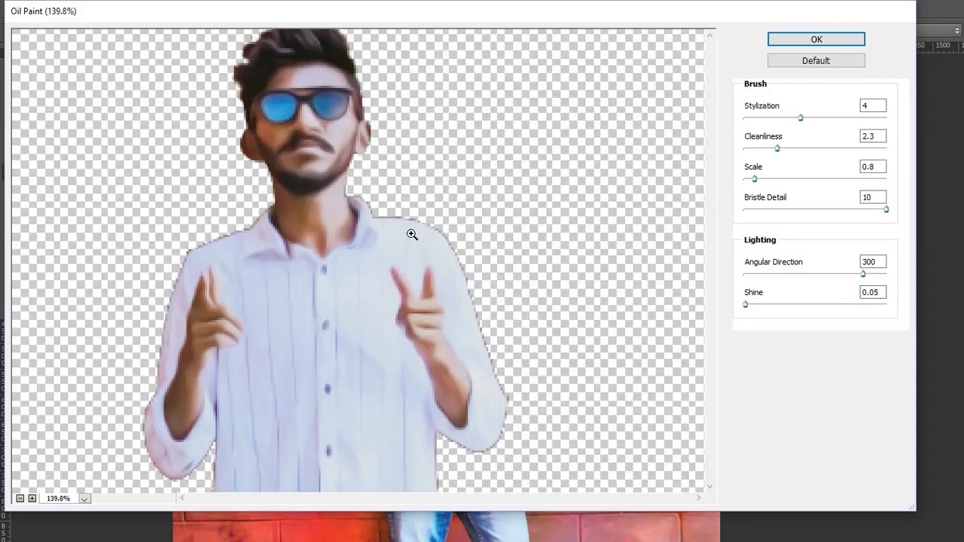
scroll(414, 242, up, 2)
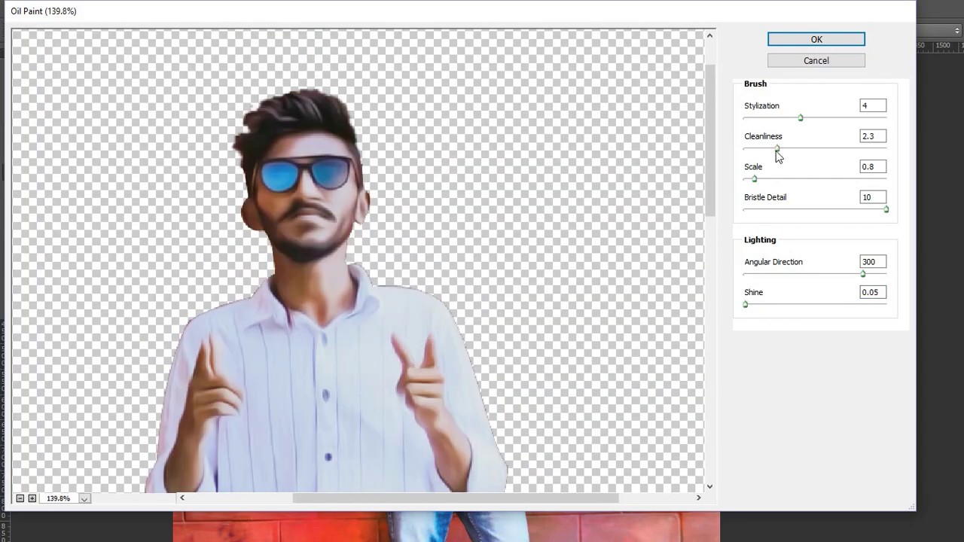
drag(786, 149, 801, 126)
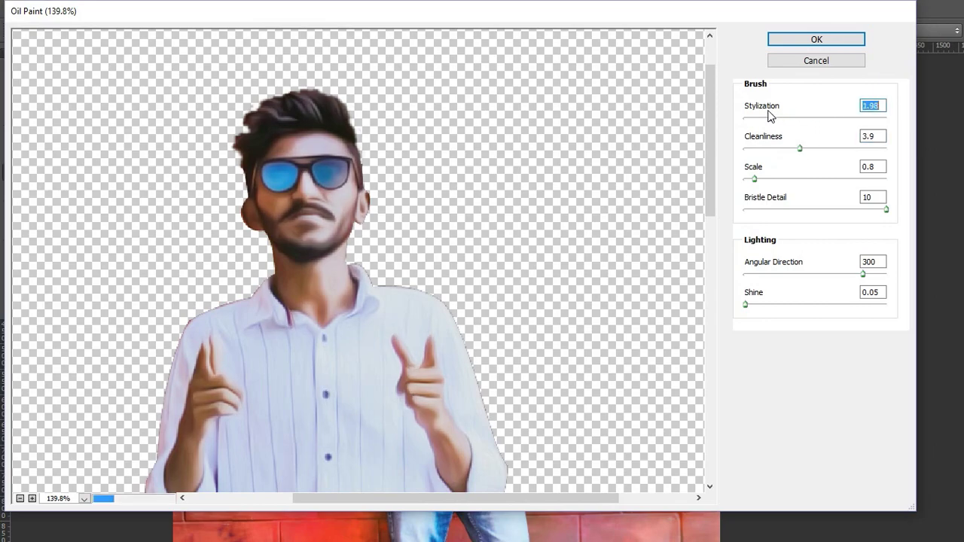
click(857, 37)
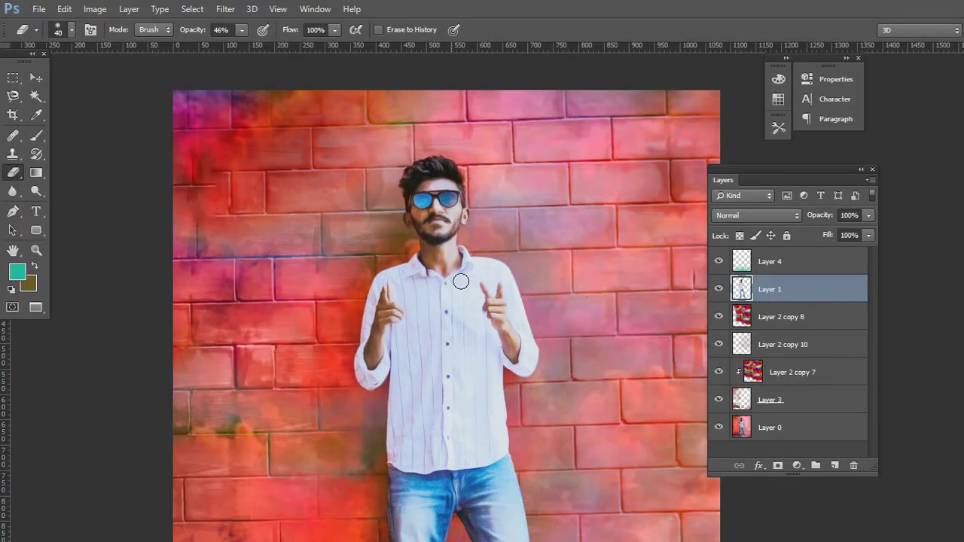
- Lighten the man's forehead, cheek and neck with a 45-size Dodge tool on Highlights at 12% exposure
scroll(437, 197, up, 3)
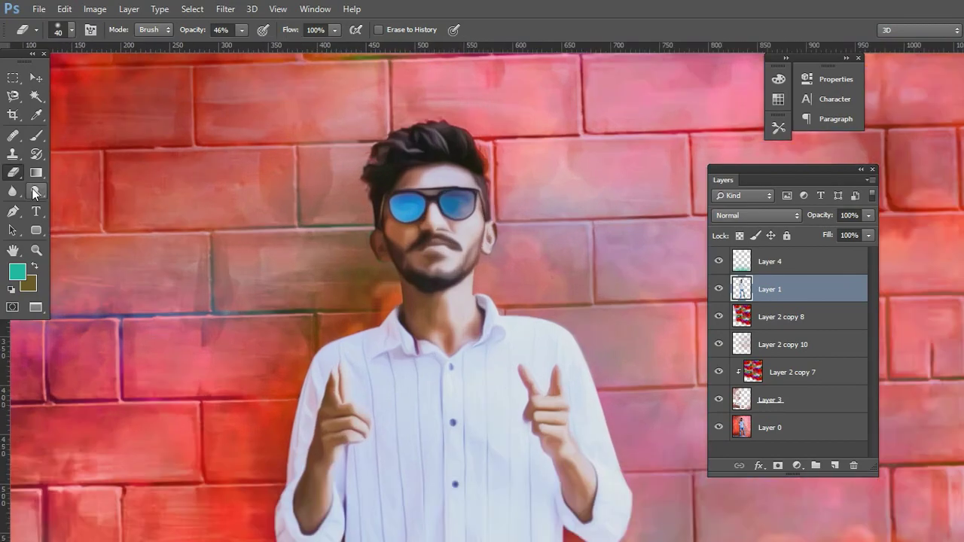
click(33, 193)
key(bracketleft)
key(bracketleft)
key(bracketleft)
key(bracketleft)
key(bracketleft)
key(bracketleft)
key(bracketleft)
key(bracketleft)
key(bracketleft)
key(bracketleft)
key(bracketleft)
key(bracketleft)
key(bracketleft)
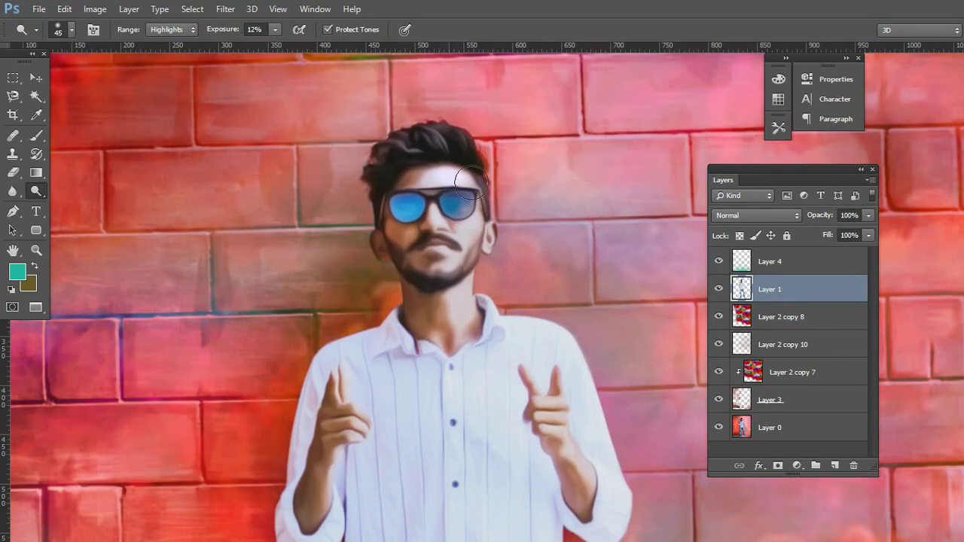
drag(477, 215, 460, 260)
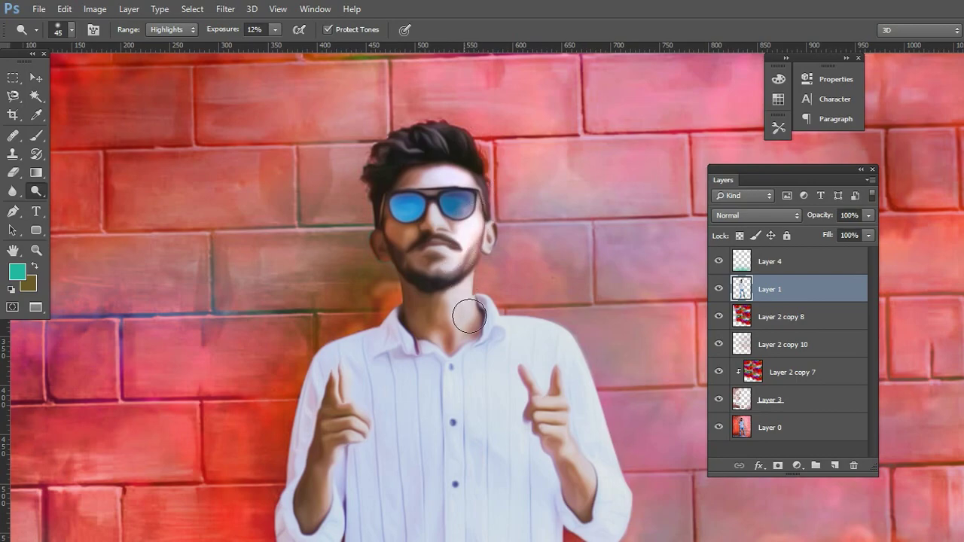
- Dodge the highlights of the hands, the shirt's shoulder and sleeve, and the strip along the shirt buttons on Layer 1
scroll(462, 308, down, 3)
mouse_move(558, 317)
mouse_down()
mouse_move(594, 374)
mouse_move(552, 297)
mouse_up()
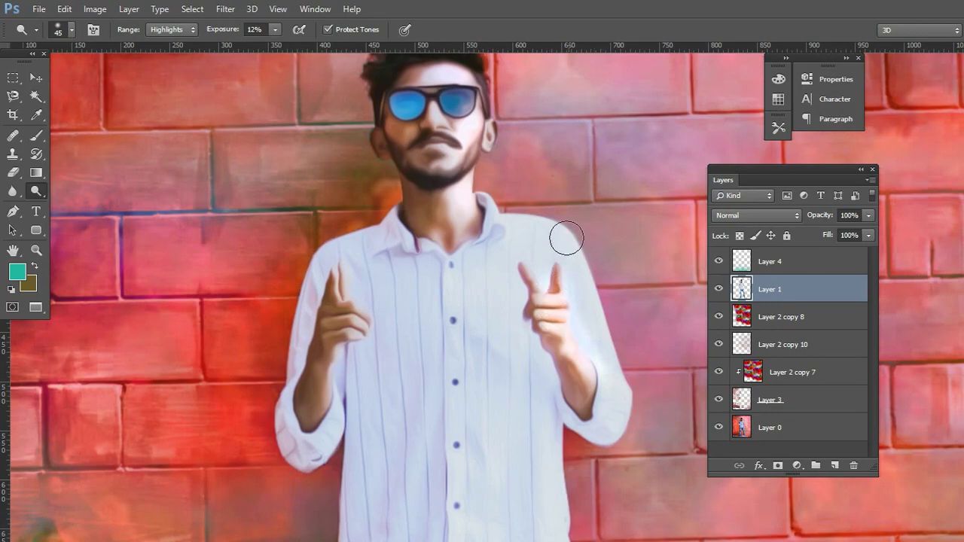
mouse_move(529, 217)
mouse_down()
mouse_move(580, 254)
mouse_move(626, 362)
mouse_up()
mouse_move(356, 310)
mouse_down()
mouse_move(351, 332)
mouse_move(336, 291)
mouse_move(350, 324)
mouse_up()
drag(448, 270, 452, 524)
scroll(441, 460, down, 3)
drag(449, 428, 468, 496)
scroll(501, 411, down, 4)
scroll(507, 400, down, 1)
- Brighten small highlights on the sunglasses, the cheek beside the nose and the chin with a 6-size Dodge brush
scroll(509, 386, up, 5)
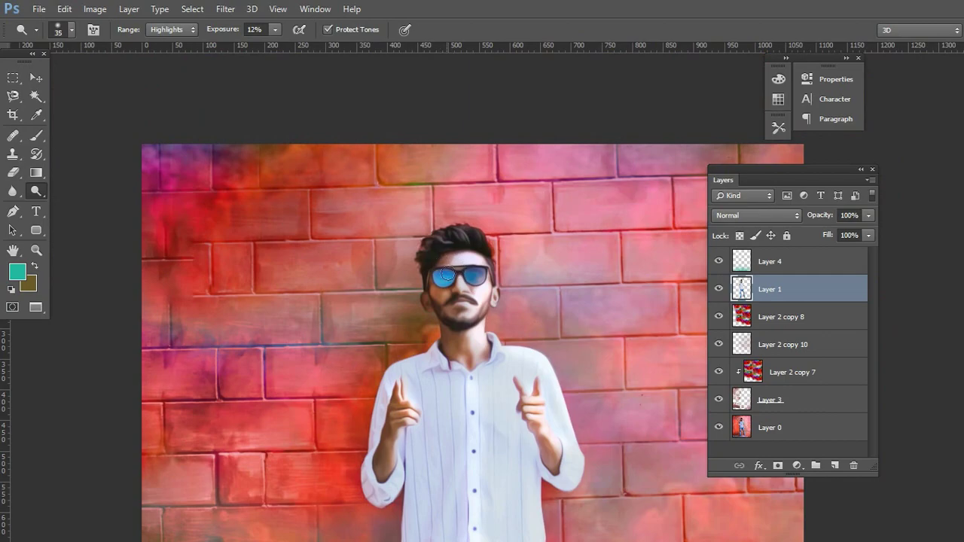
scroll(463, 285, up, 1)
scroll(460, 281, up, 2)
mouse_move(459, 271)
mouse_down()
mouse_move(459, 309)
mouse_move(458, 274)
mouse_up()
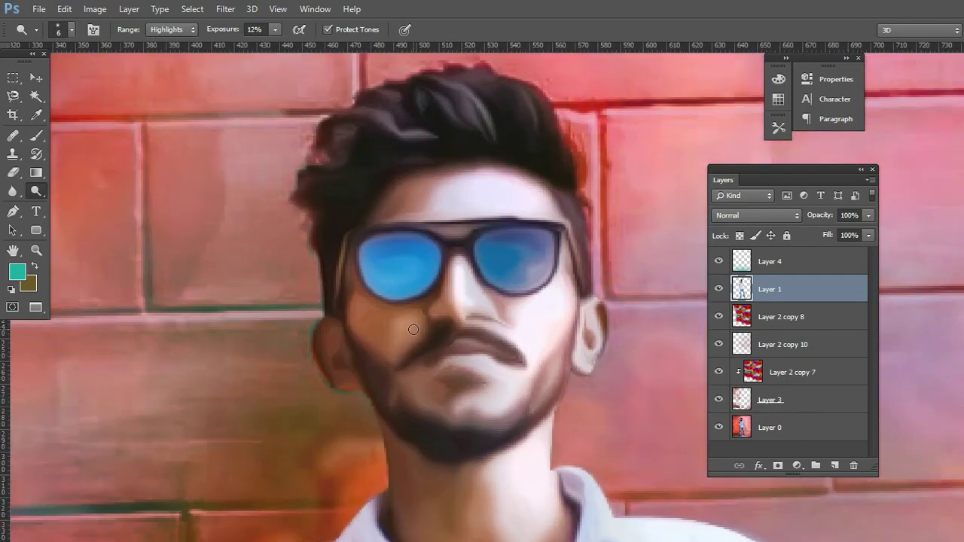
scroll(411, 320, down, 1)
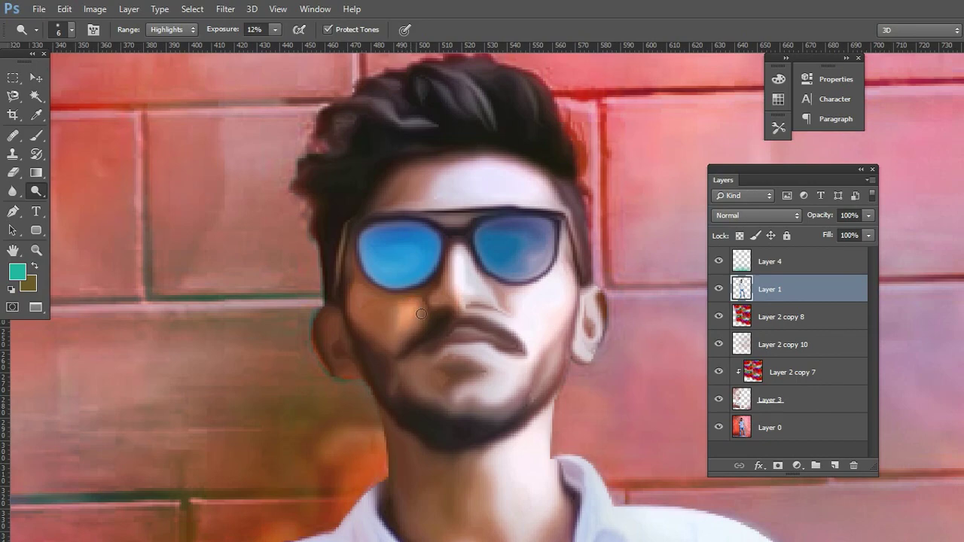
drag(481, 356, 505, 369)
scroll(517, 361, down, 3)
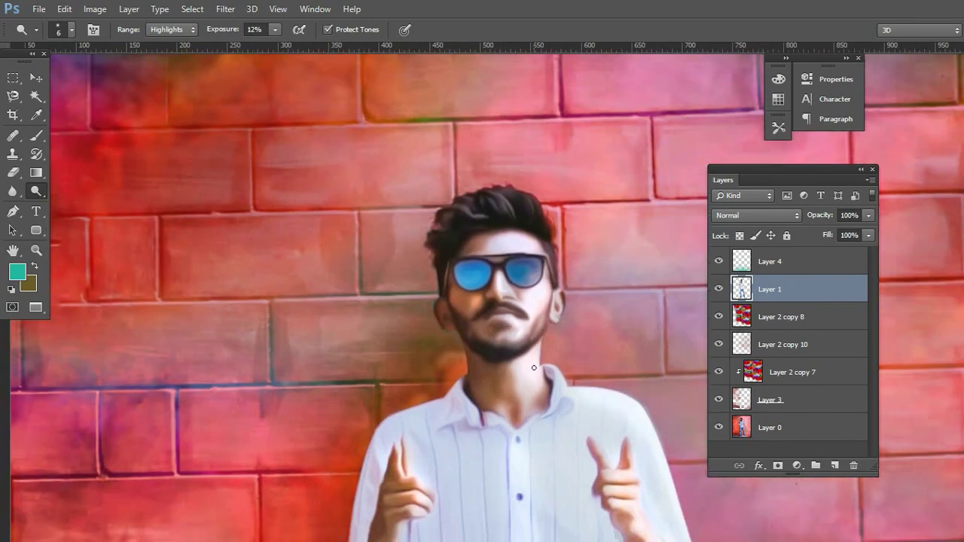
- Dodge the highlights along both legs of the jeans on Layer 1 with 25- and 30-size brushes
scroll(537, 371, down, 2)
scroll(543, 377, down, 7)
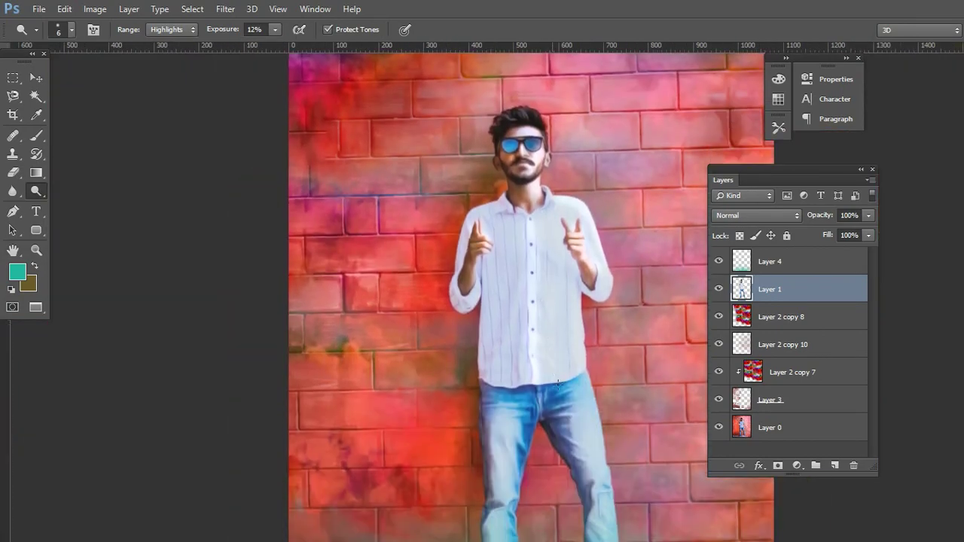
scroll(598, 416, down, 1)
drag(621, 369, 570, 369)
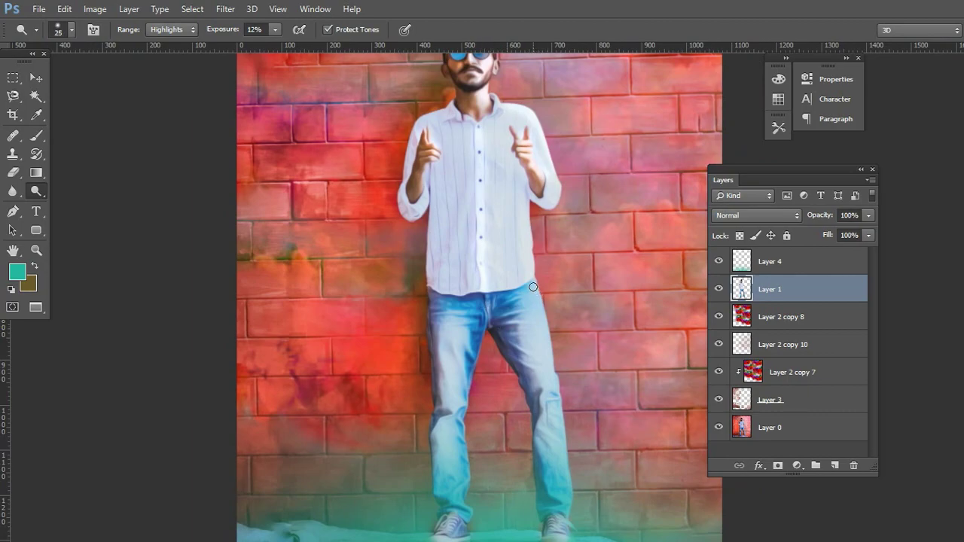
drag(550, 357, 529, 289)
drag(555, 380, 564, 468)
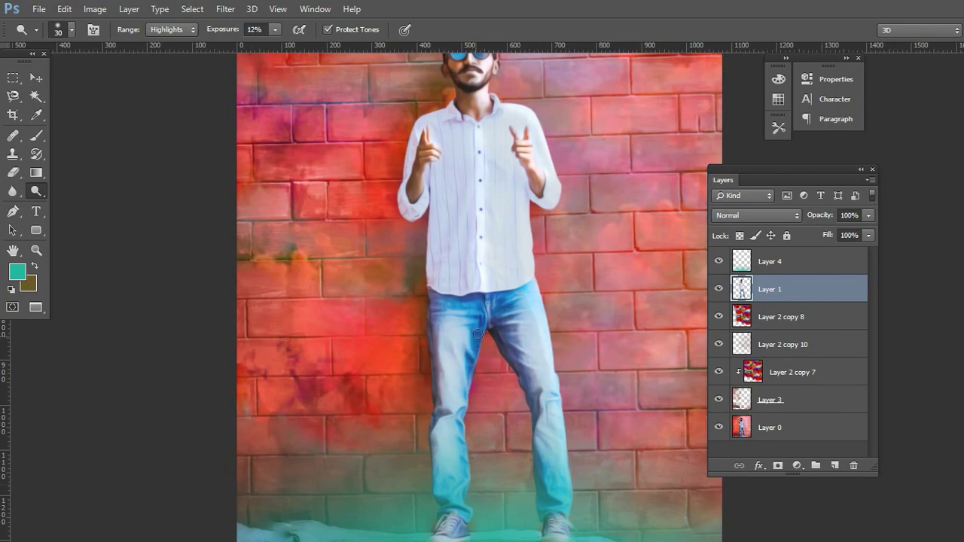
mouse_move(486, 339)
mouse_down()
mouse_move(463, 380)
mouse_move(463, 448)
mouse_up()
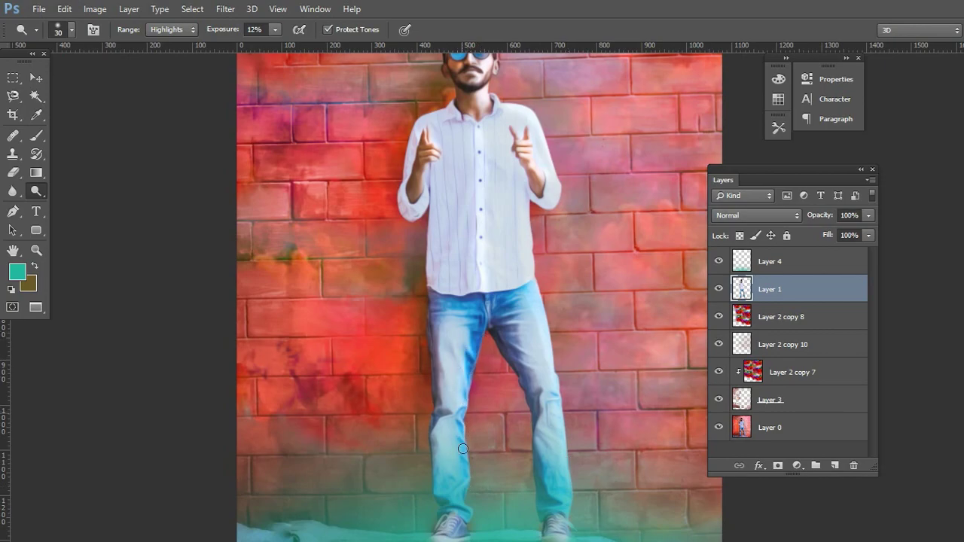
drag(461, 317, 452, 403)
drag(527, 302, 546, 361)
scroll(417, 281, down, 1)
scroll(429, 286, up, 1)
scroll(432, 288, down, 3)
- Darken the wall beside the man on Layer 2 copy 8 with a 200-size Burn tool on Shadows at 35% exposure
click(785, 315)
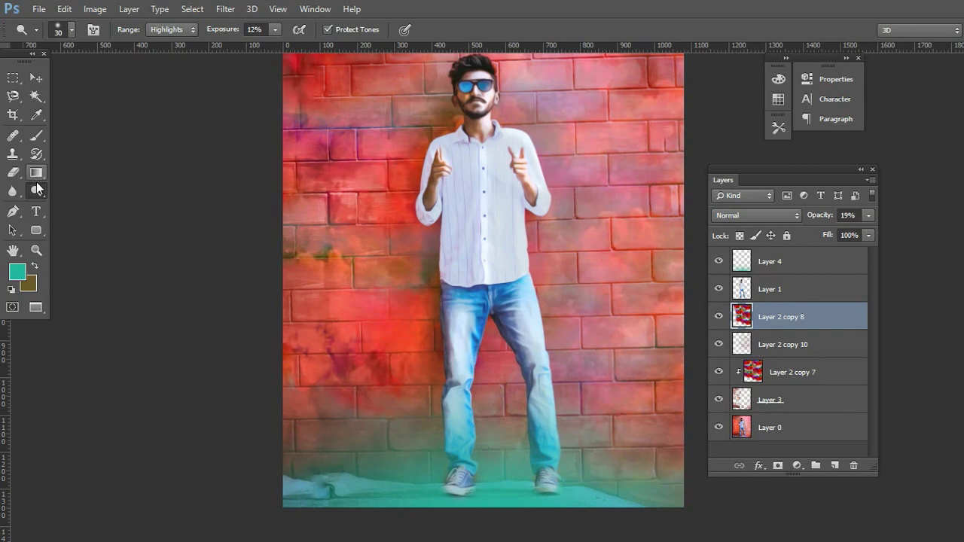
right_click(37, 190)
click(79, 207)
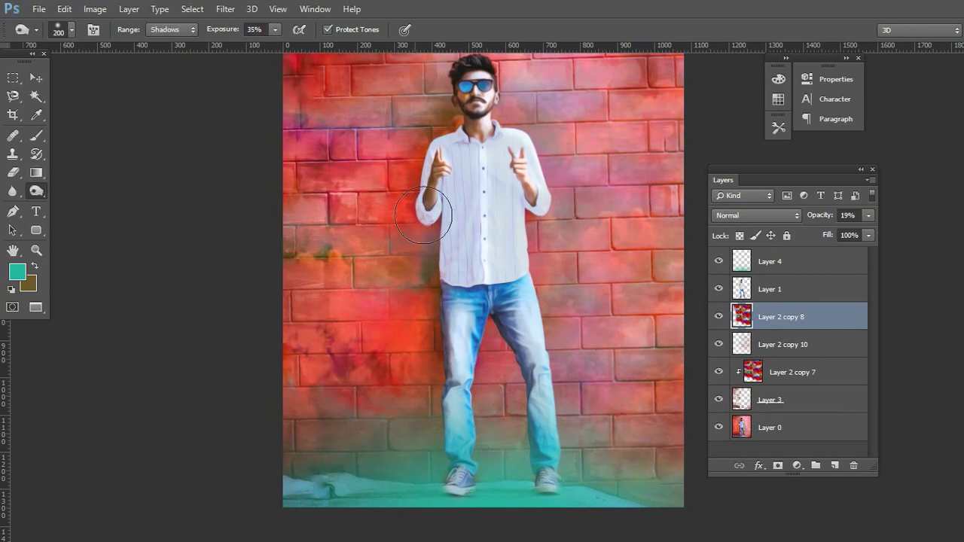
mouse_move(428, 191)
mouse_down()
mouse_move(430, 250)
mouse_move(420, 283)
mouse_move(436, 218)
mouse_move(417, 320)
mouse_move(439, 405)
mouse_move(431, 333)
mouse_move(443, 295)
mouse_move(420, 284)
mouse_move(412, 256)
mouse_move(427, 245)
mouse_move(409, 289)
mouse_move(421, 210)
mouse_move(429, 276)
mouse_move(413, 151)
mouse_up()
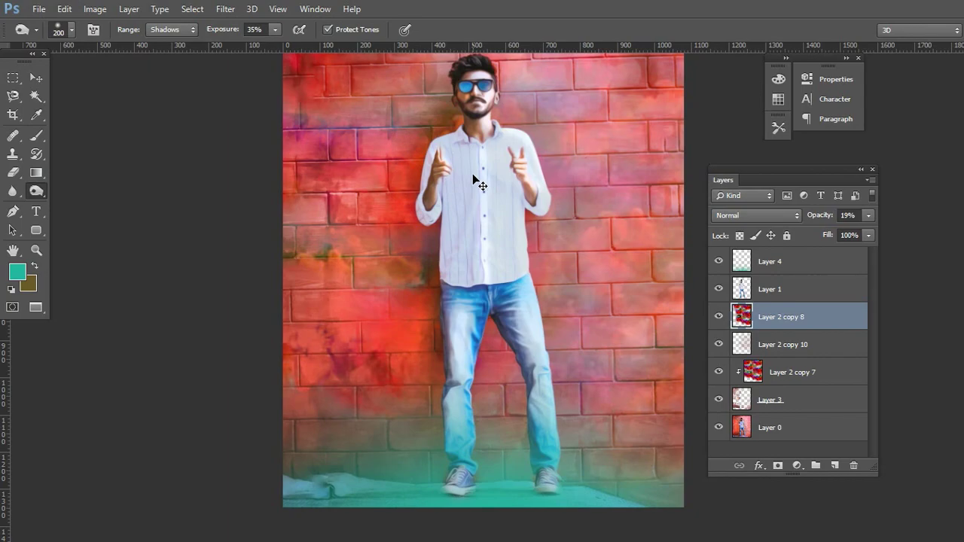
- Show the documents as floating windows and move the wing image, images (8).jpeg, over the edited photo
scroll(472, 181, down, 1)
scroll(472, 189, right, 1)
scroll(472, 185, up, 2)
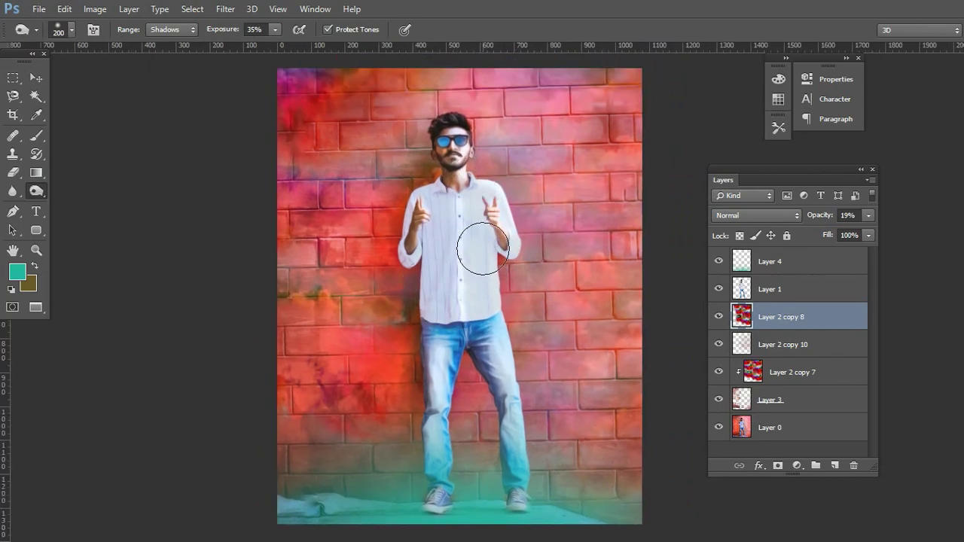
key(f)
key(f)
key(v)
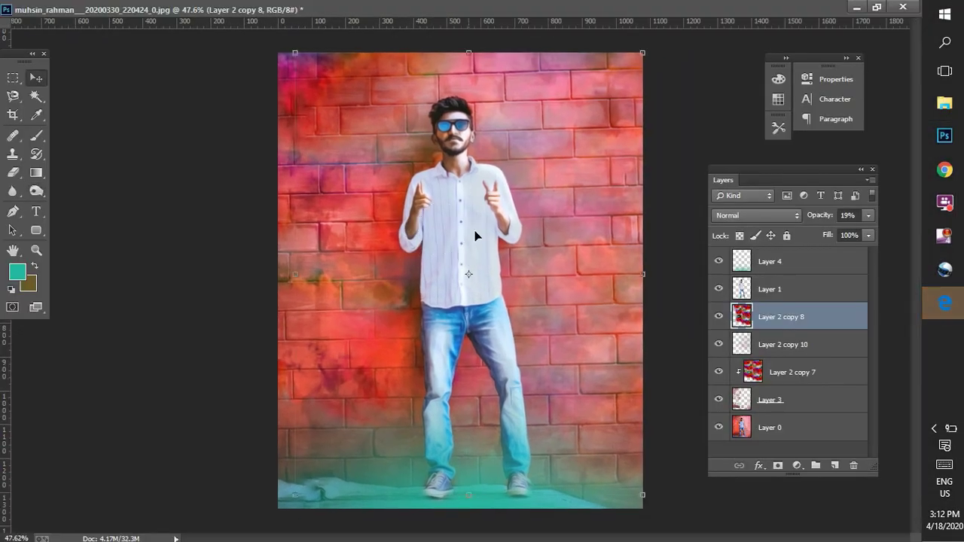
click(875, 10)
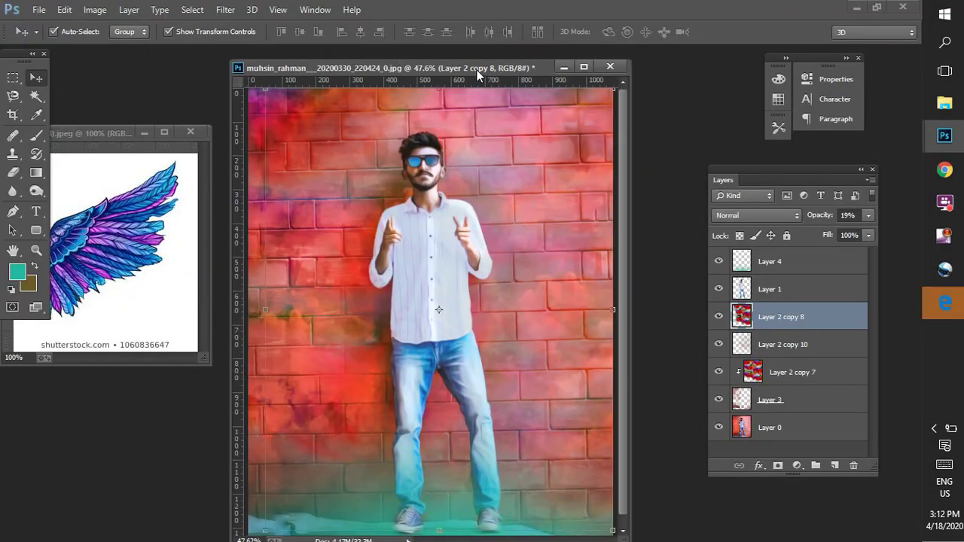
drag(506, 66, 548, 61)
click(83, 229)
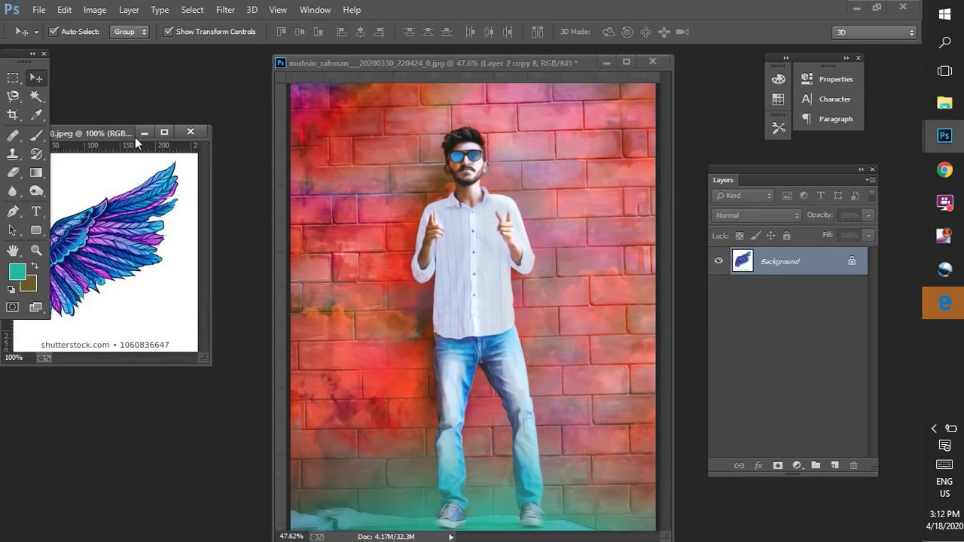
drag(135, 137, 378, 130)
- Select the white background of the wing image by Color Range with Fuzziness 92
click(207, 11)
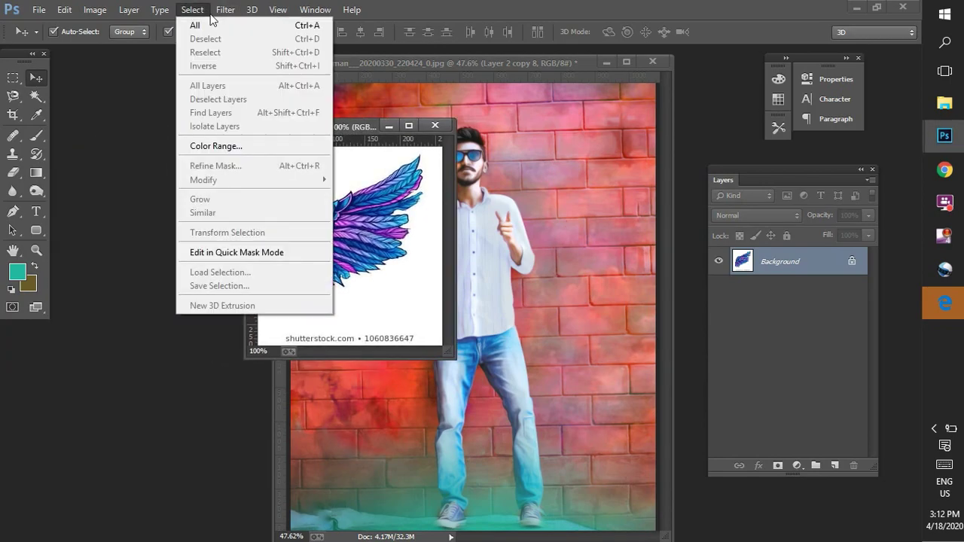
click(215, 146)
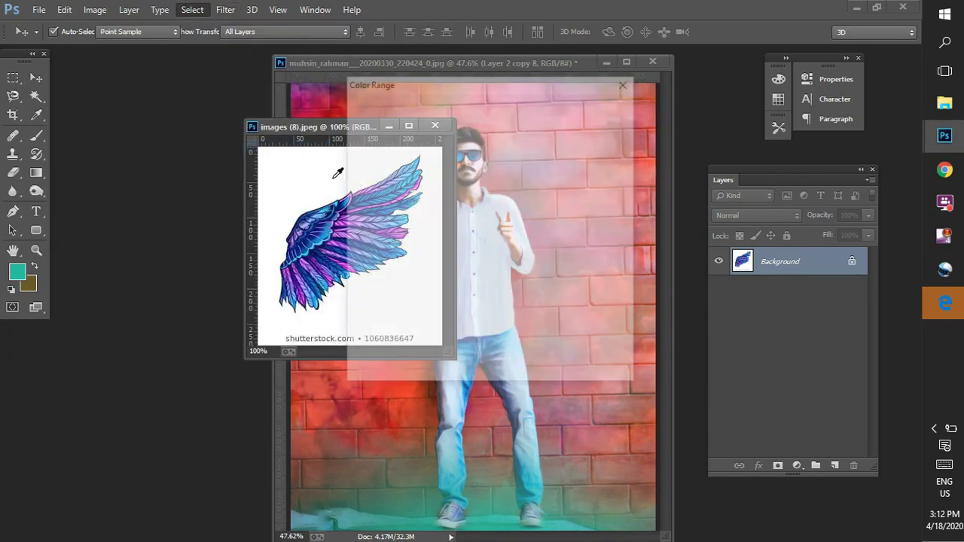
click(317, 174)
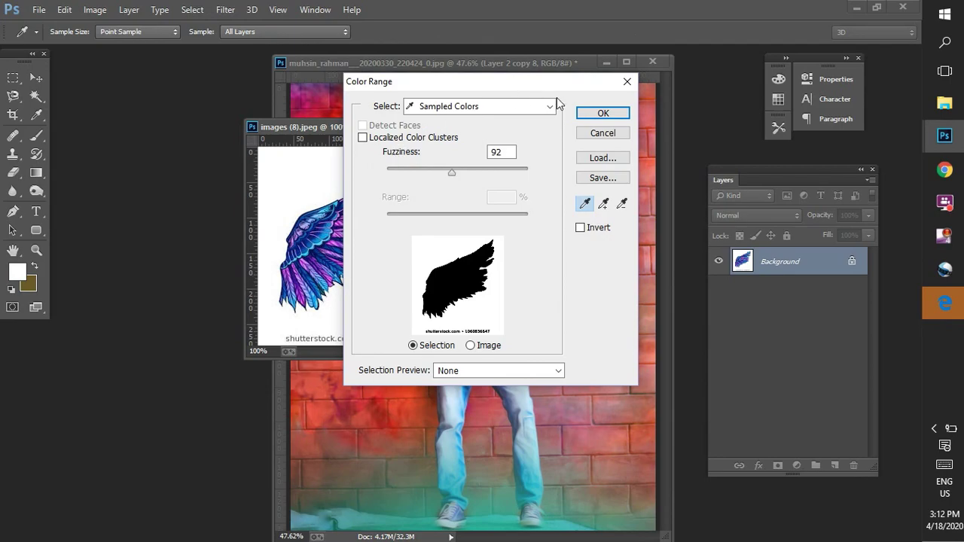
click(602, 113)
key(v)
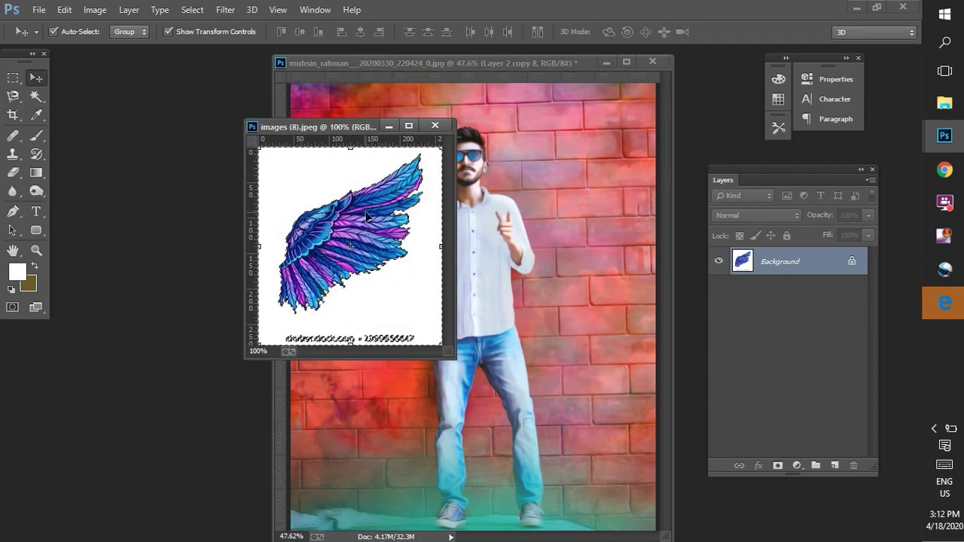
- Invert the selection to the wing and subtract the watermark text beneath it with the rectangular marquee
click(225, 10)
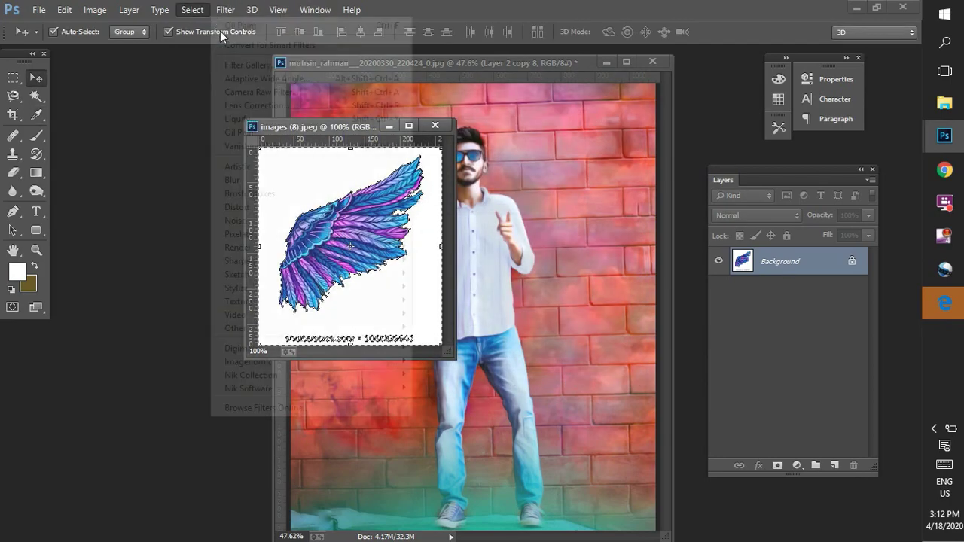
click(192, 10)
click(204, 64)
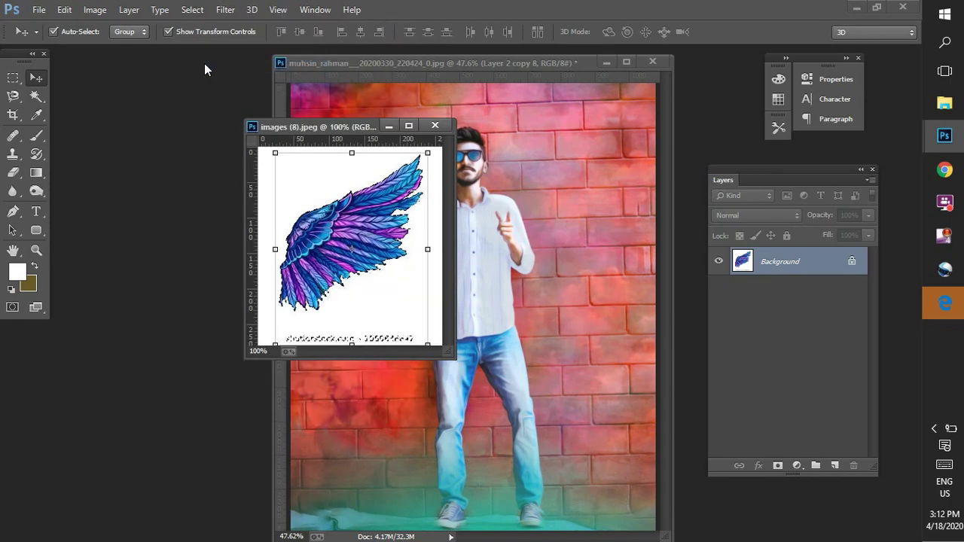
key(m)
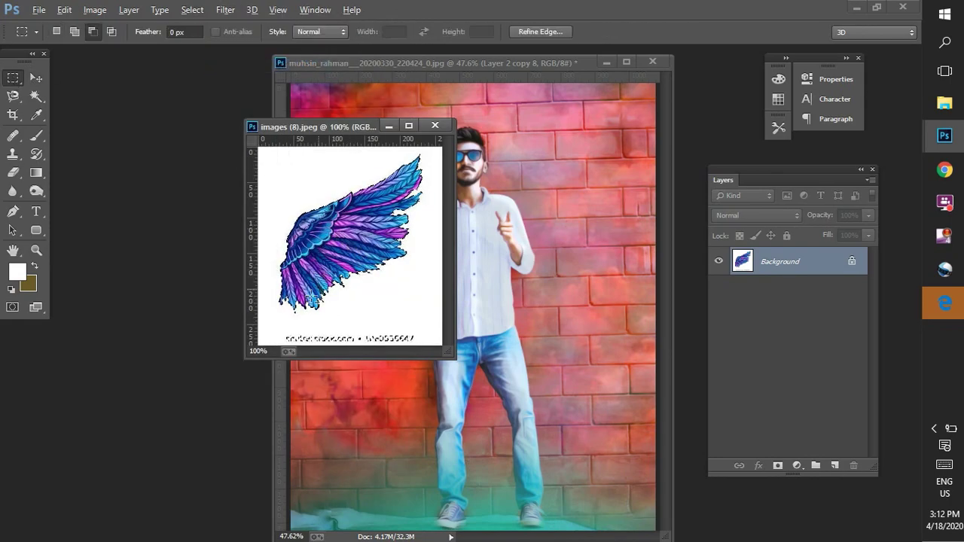
drag(269, 317, 431, 369)
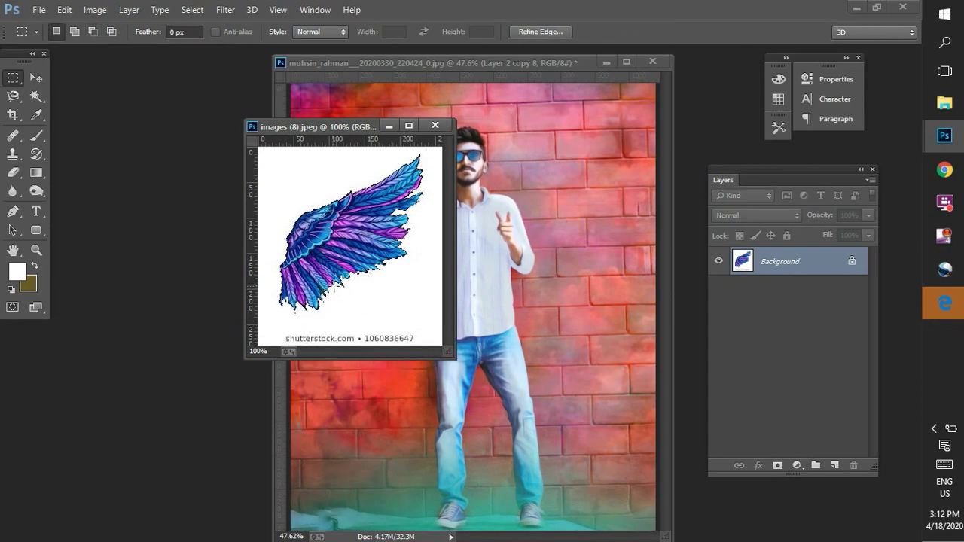
- Place the selected wing in the brick-wall photo beside the man's shoulder and show the photo in full-screen view
key(v)
drag(339, 251, 538, 239)
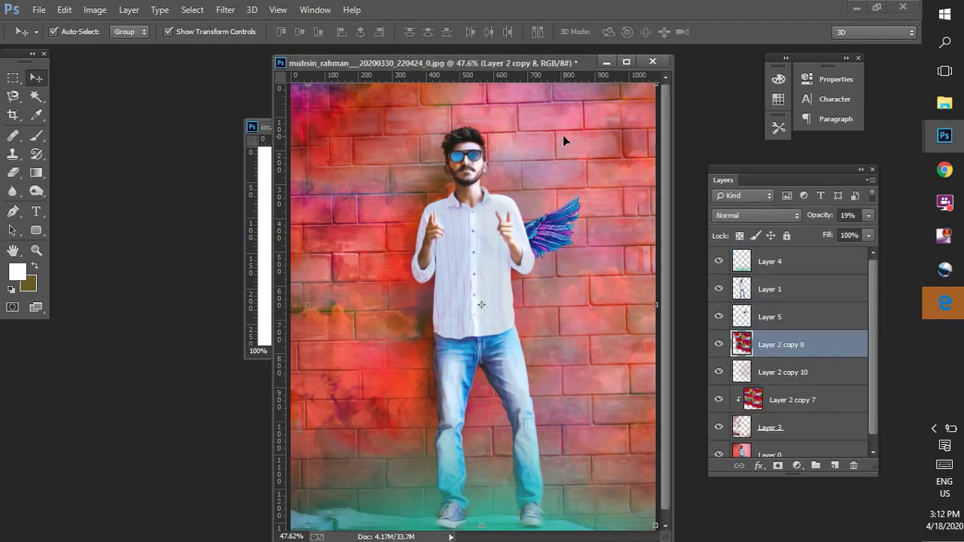
key(f)
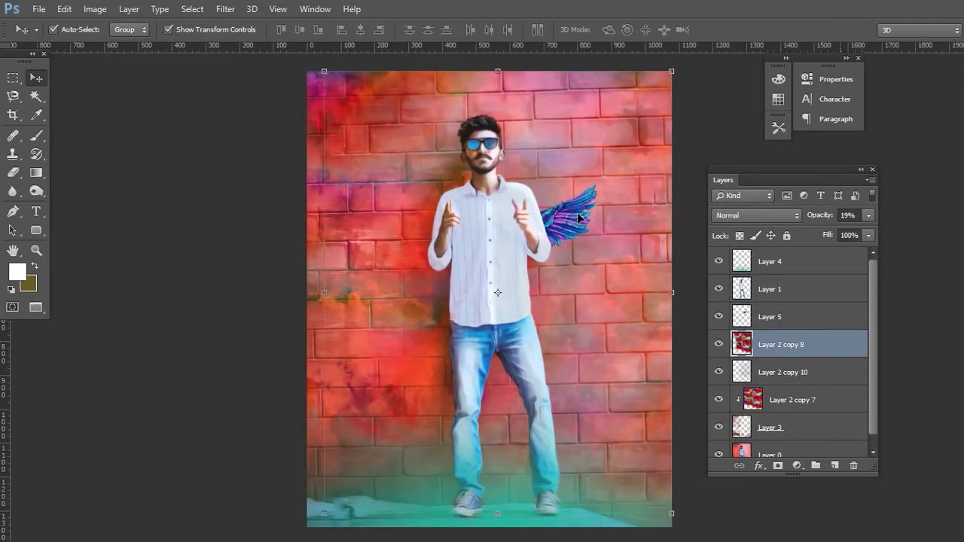
- Enlarge the wing on Layer 5 and move it up against the wall beside the man's shoulder
click(579, 218)
key(ctrl+t)
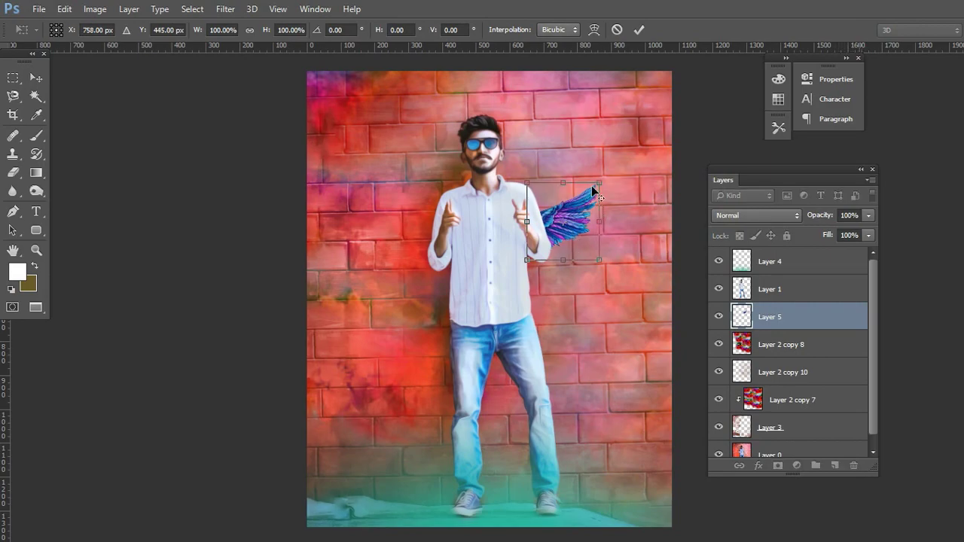
drag(603, 182, 632, 158)
key(Return)
drag(579, 228, 614, 188)
- Blend the wing on Layer 5 into the wall using Overlay mode at 78% opacity
ctrl+click(741, 316)
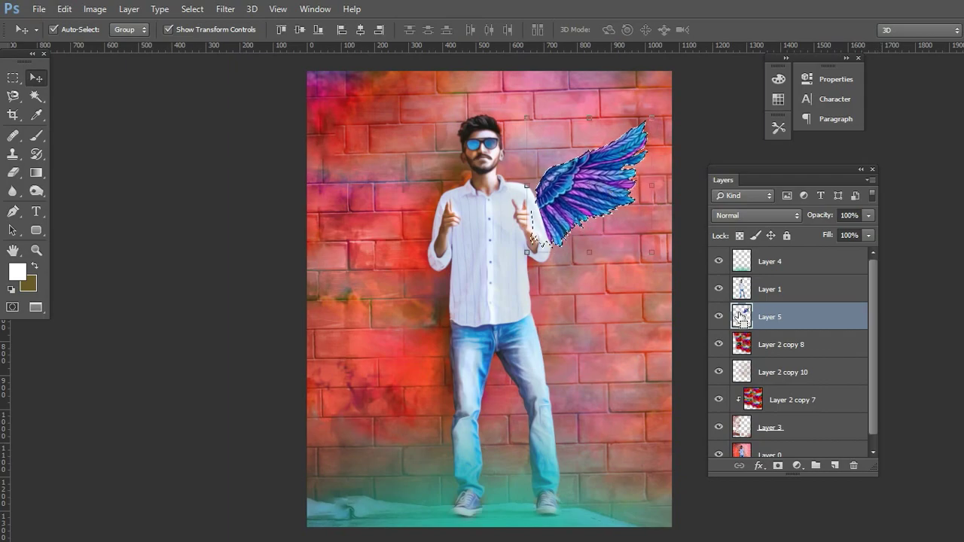
key(m)
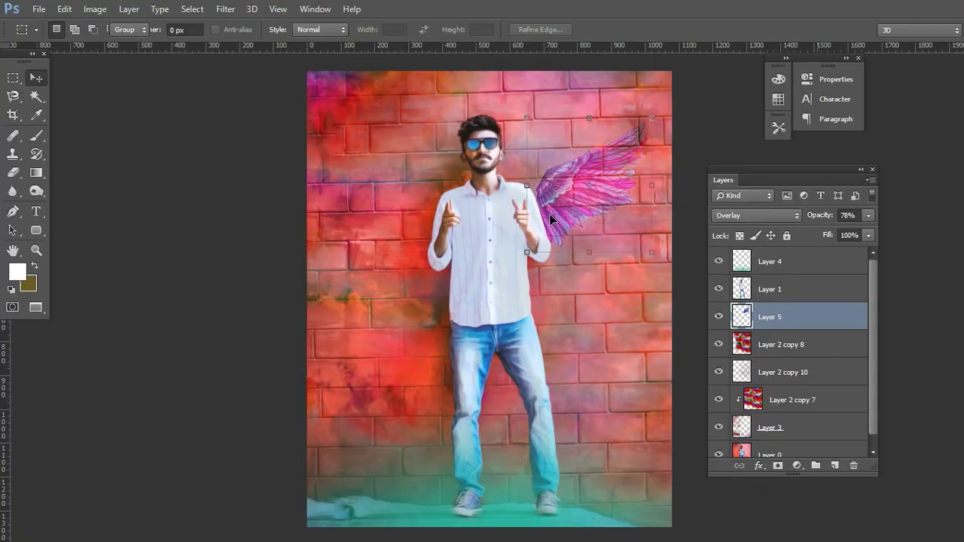
key(v)
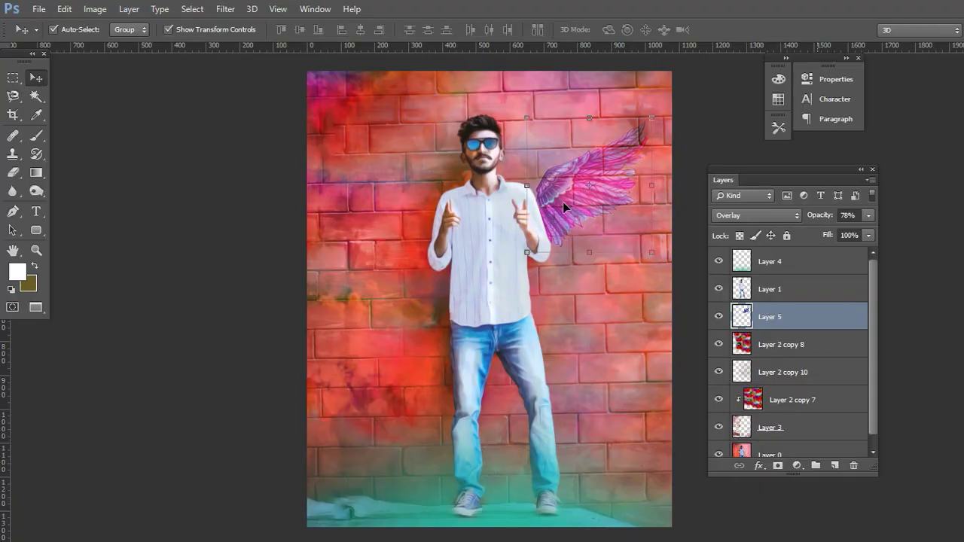
- Tuck the wing behind the man's shoulder and scale it to 108.36% width and 106.28% height
drag(564, 199, 546, 194)
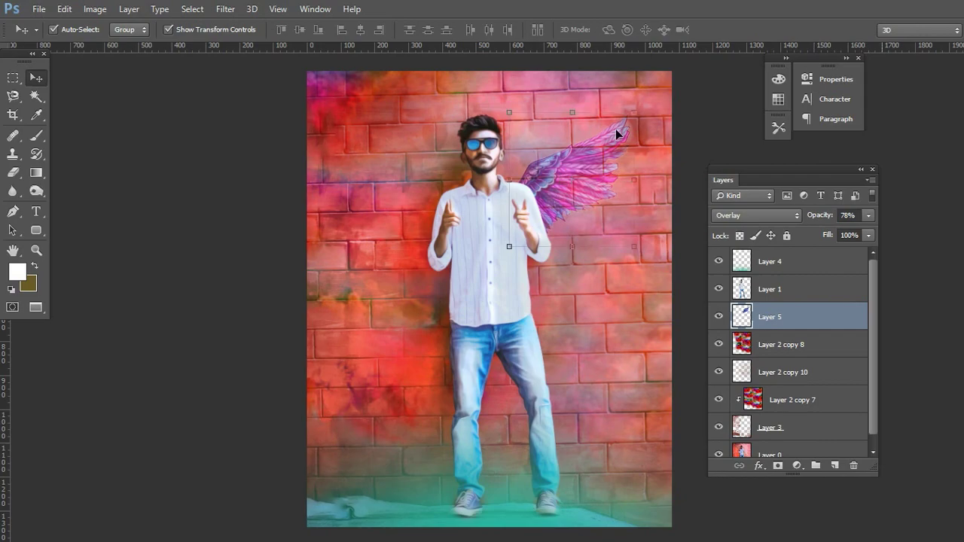
drag(634, 112, 645, 105)
key(Return)
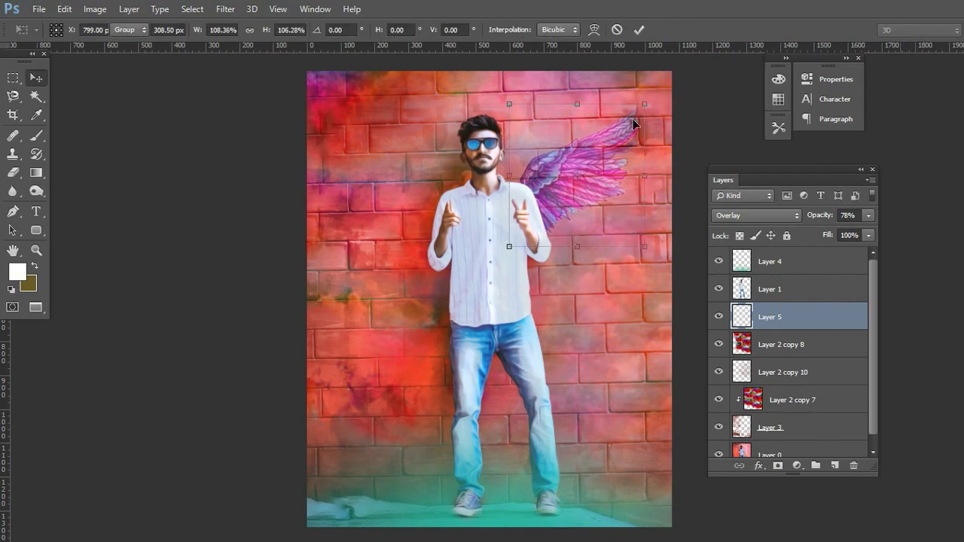
drag(575, 174, 510, 247)
right_click(567, 177)
click(628, 385)
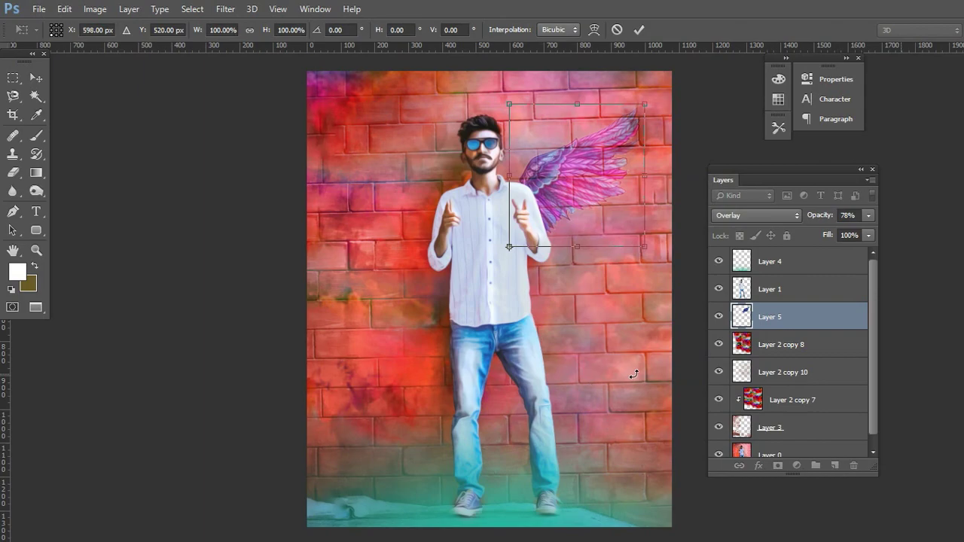
key(Return)
- Duplicate the wing layer, flip the copy horizontally, and place it behind the man's opposite shoulder
key(ctrl+j)
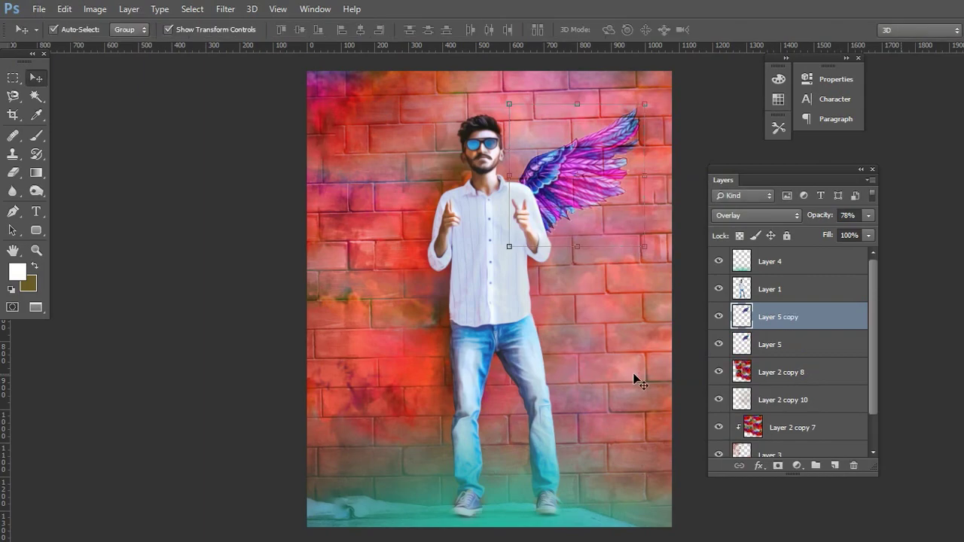
key(ctrl+t)
drag(576, 174, 509, 246)
right_click(566, 189)
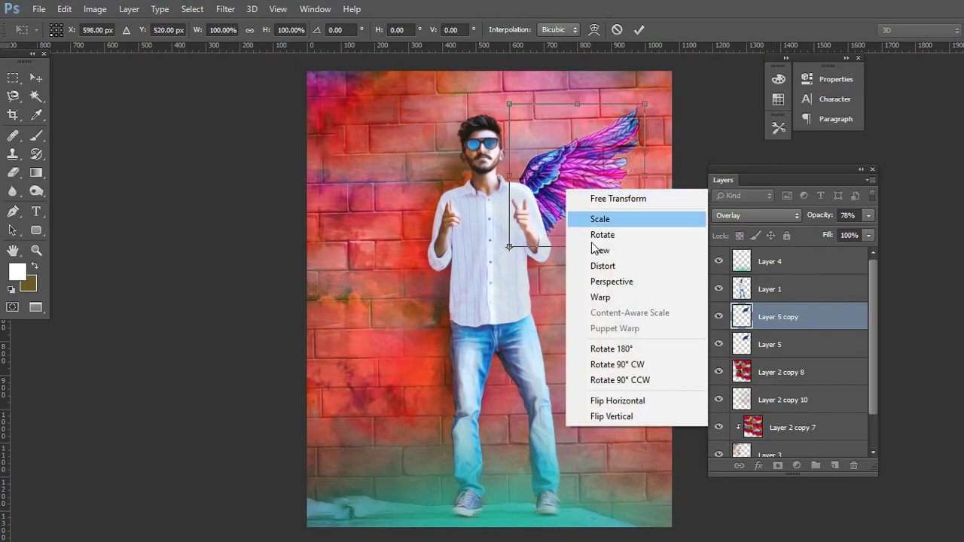
click(643, 400)
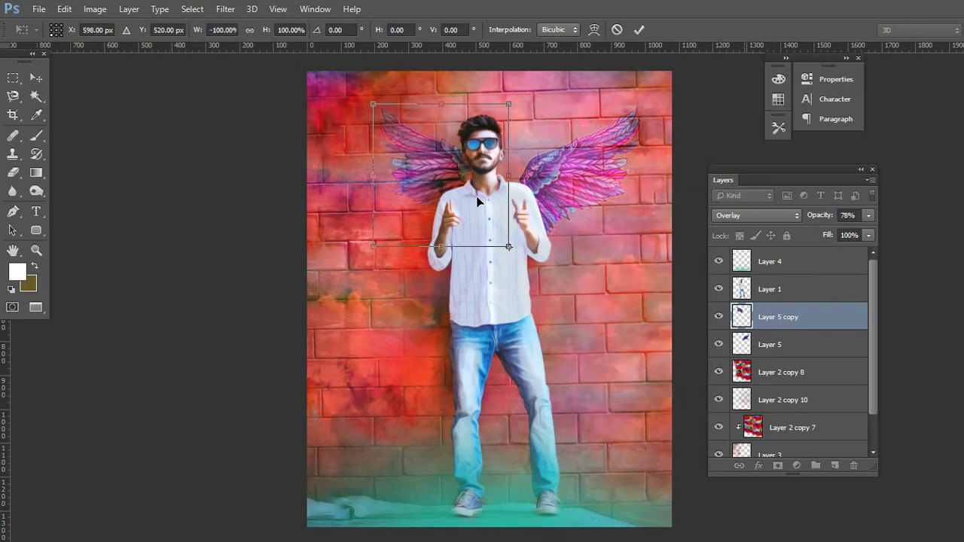
drag(459, 188, 408, 186)
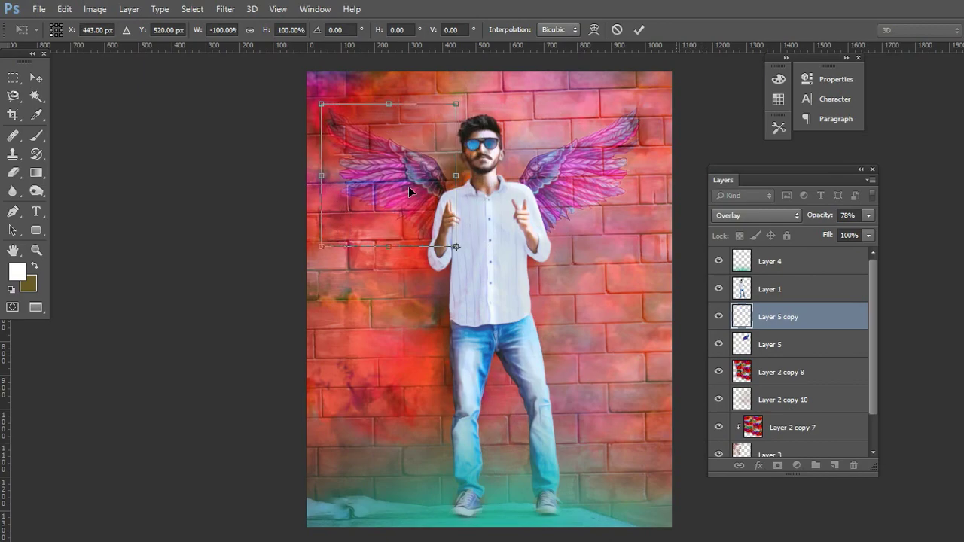
key(Return)
- Lower the opacity of Layer 2 copy 8 to 4%
click(785, 373)
click(868, 215)
drag(810, 231, 802, 232)
scroll(804, 382, down, 1)
- Set the opacity of the clipped Layer 2 copy 7 to 15% and check the whole image
click(798, 375)
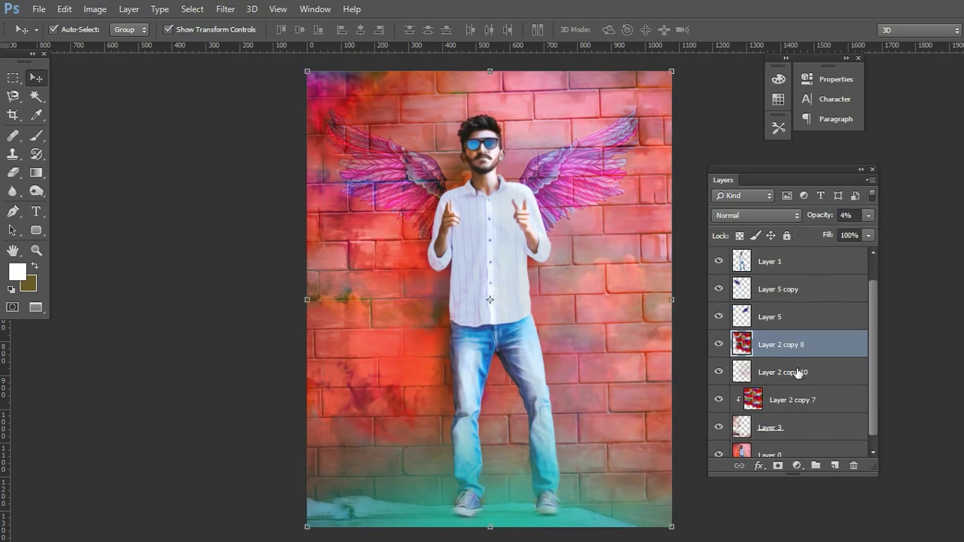
click(798, 398)
click(868, 216)
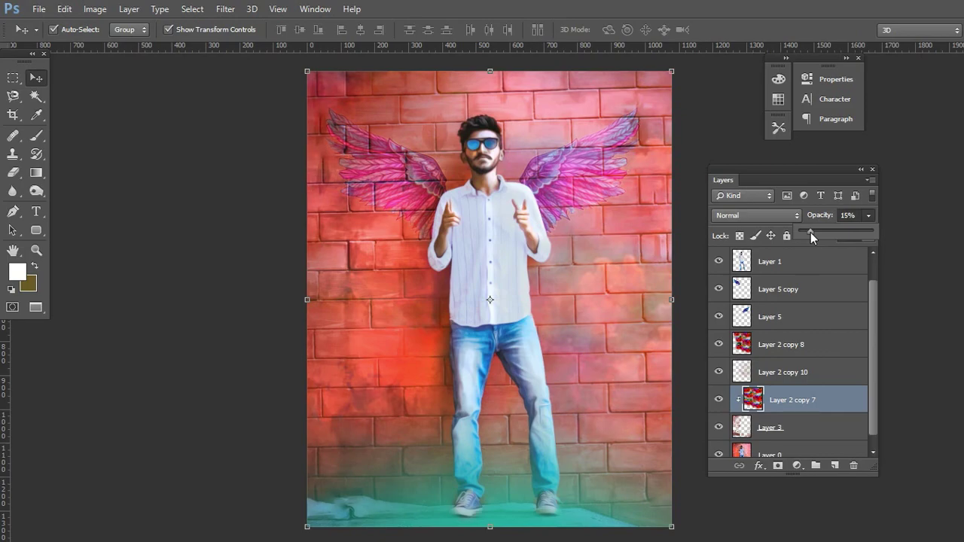
scroll(561, 321, down, 1)
scroll(572, 328, up, 1)
scroll(575, 329, down, 1)
scroll(586, 328, down, 2)
scroll(585, 328, up, 1)
scroll(586, 329, down, 2)
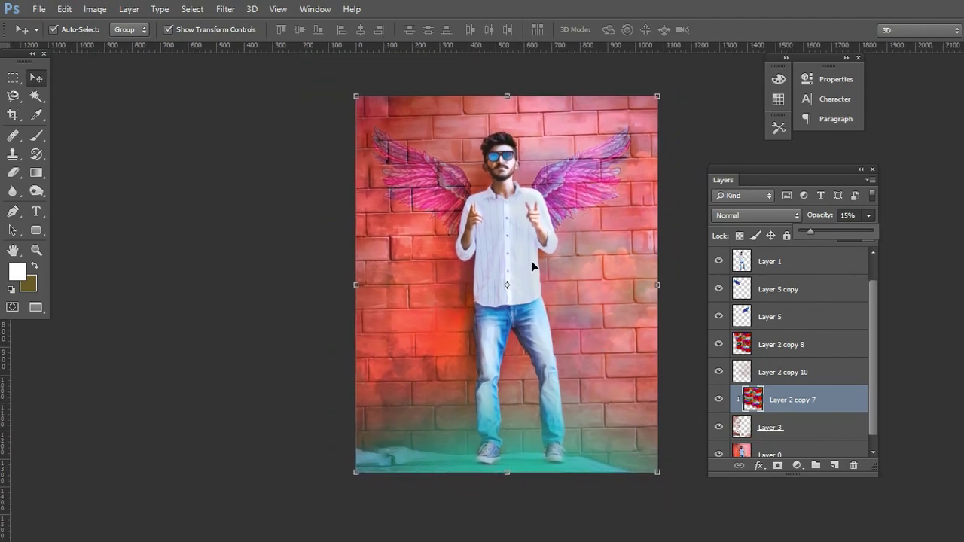
- Set the opacity of Layer 2 copy 8 to 31%
click(798, 345)
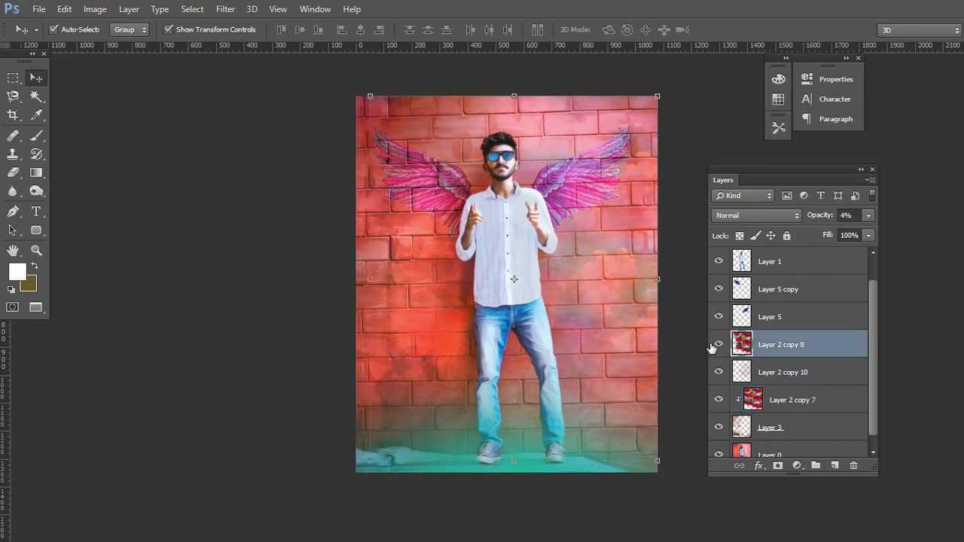
click(868, 219)
click(818, 230)
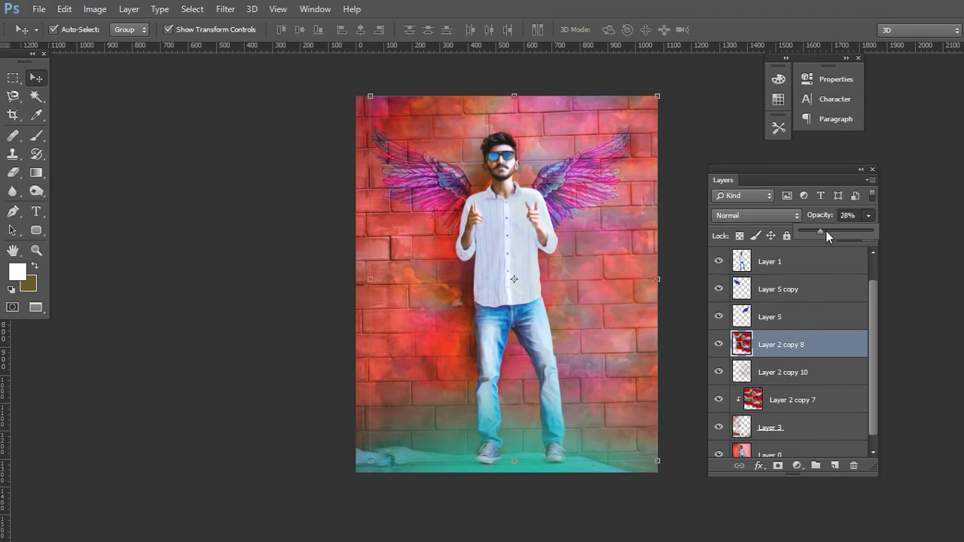
drag(819, 231, 818, 231)
- Select both sunglass lenses on Layer 1 with the Magic Wand at tolerance 32 and copy them to a new layer
click(780, 261)
scroll(509, 152, up, 8)
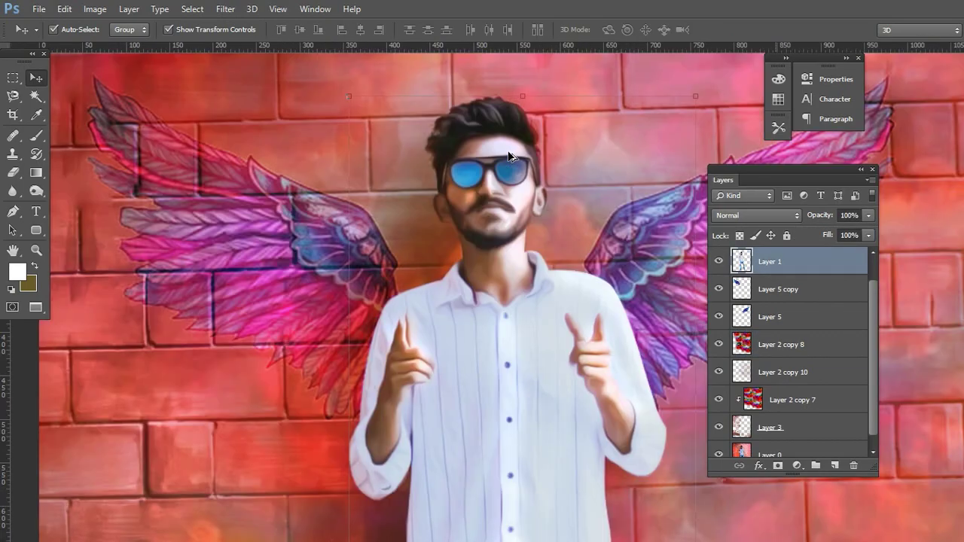
key(w)
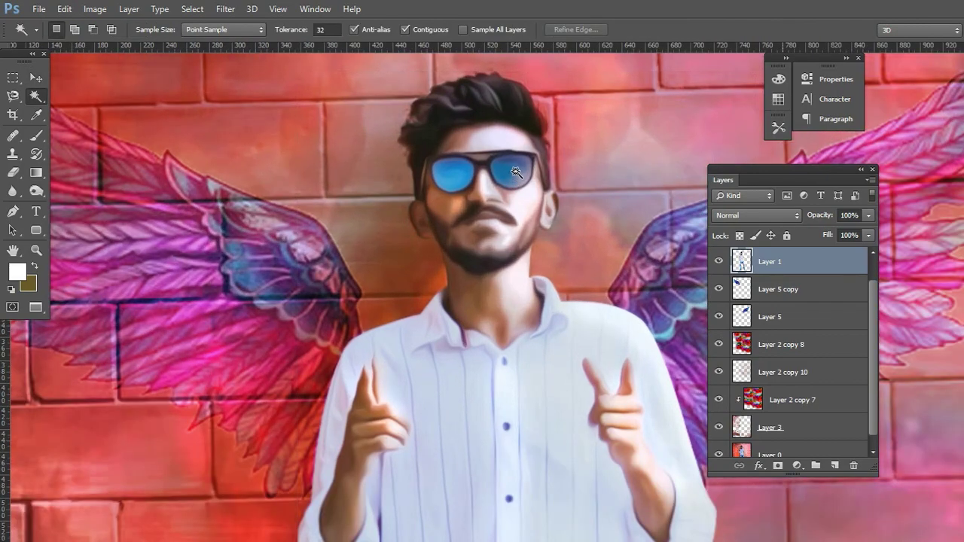
click(515, 171)
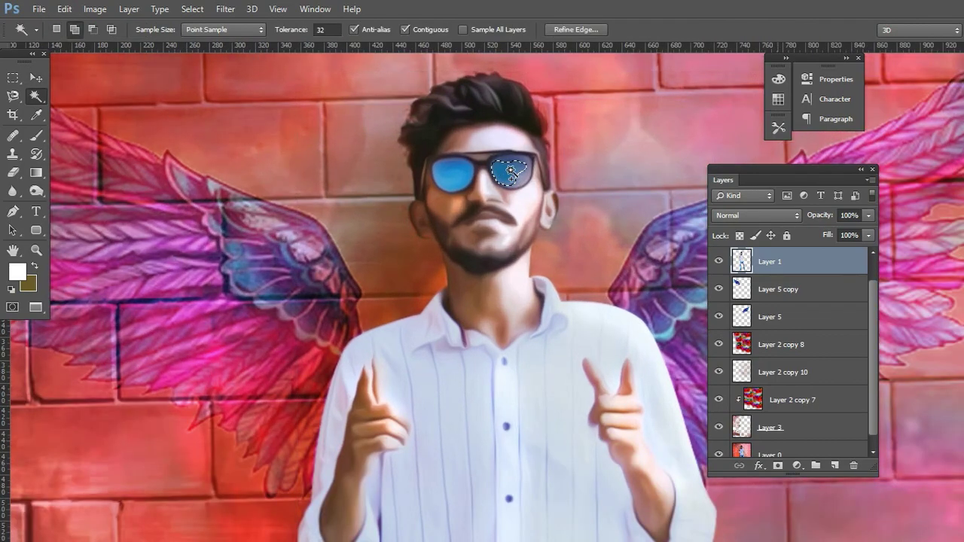
click(452, 168)
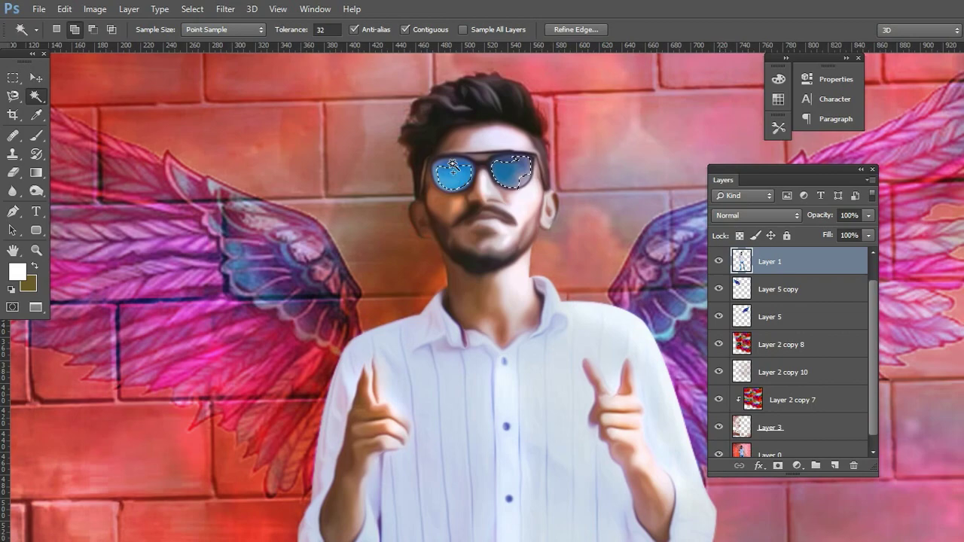
shift+click(525, 181)
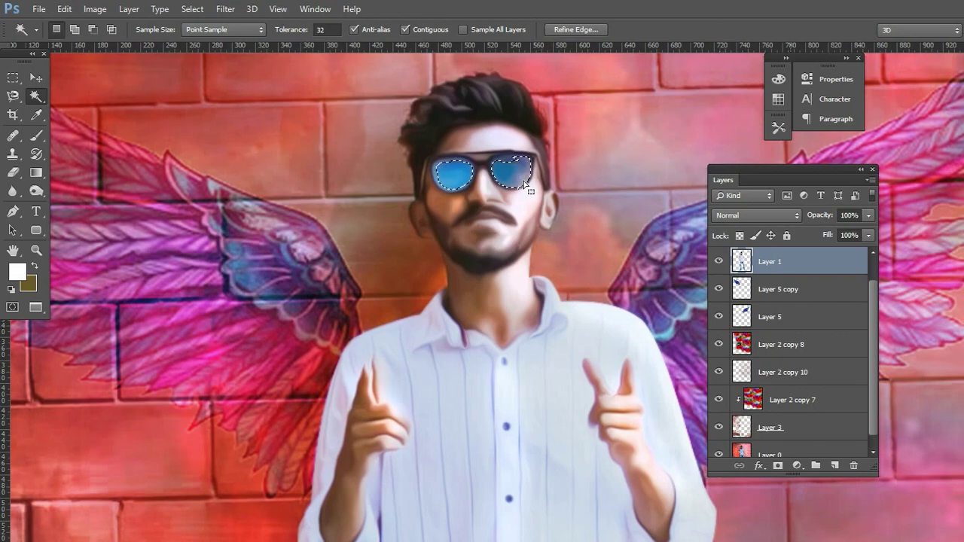
key(ctrl+j)
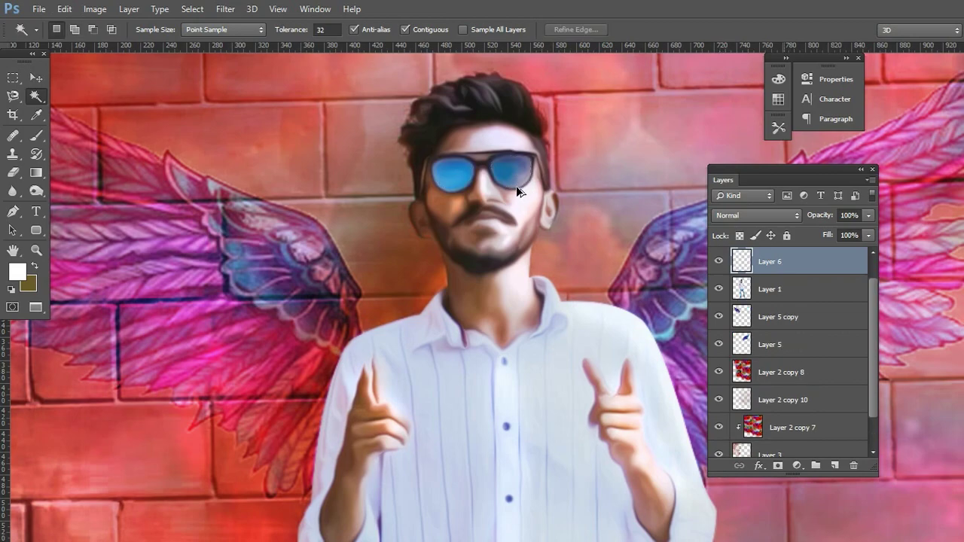
- Duplicate Layer 2 copy 8, move the copy above Layer 6, and clip it to the sunglass lenses
scroll(518, 190, down, 5)
click(791, 379)
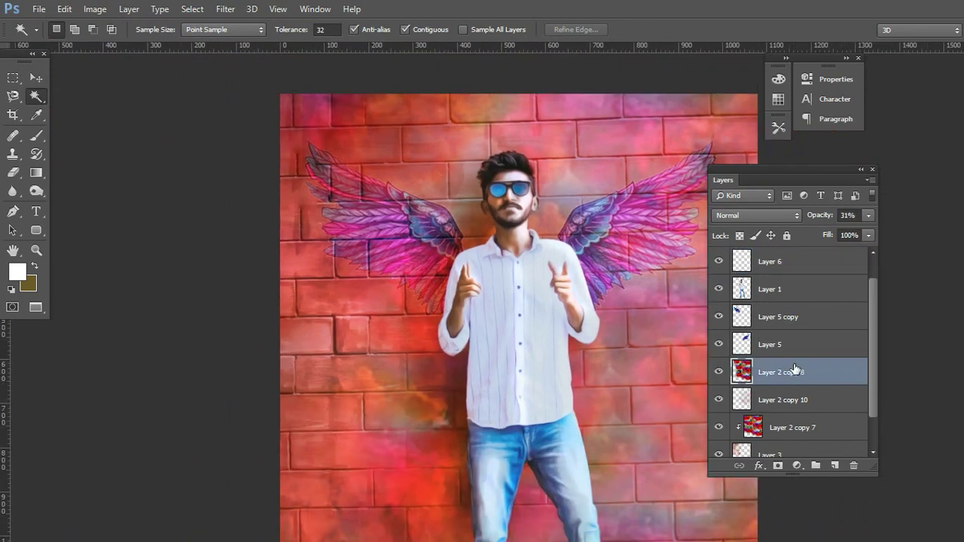
key(ctrl+j)
drag(785, 365, 789, 261)
right_click(788, 262)
click(562, 282)
key(v)
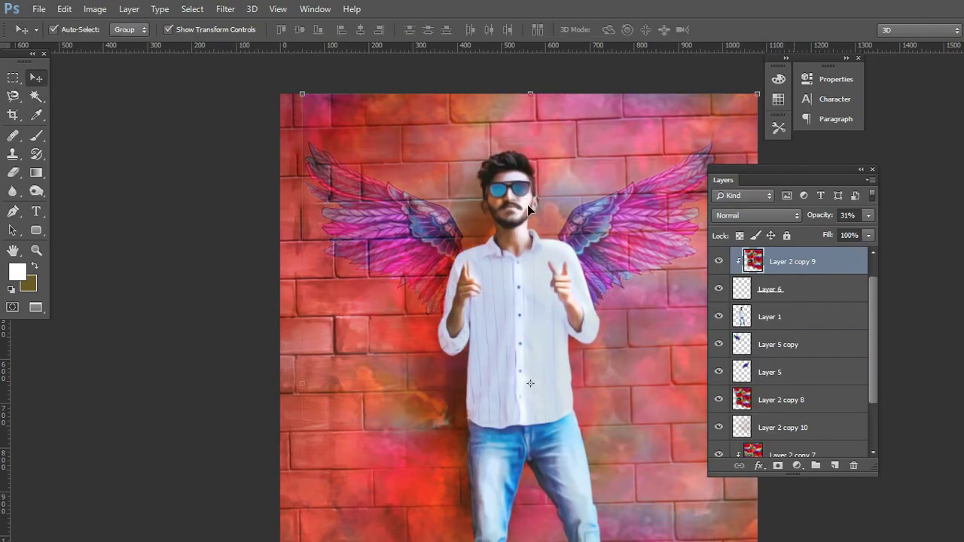
drag(552, 183, 548, 191)
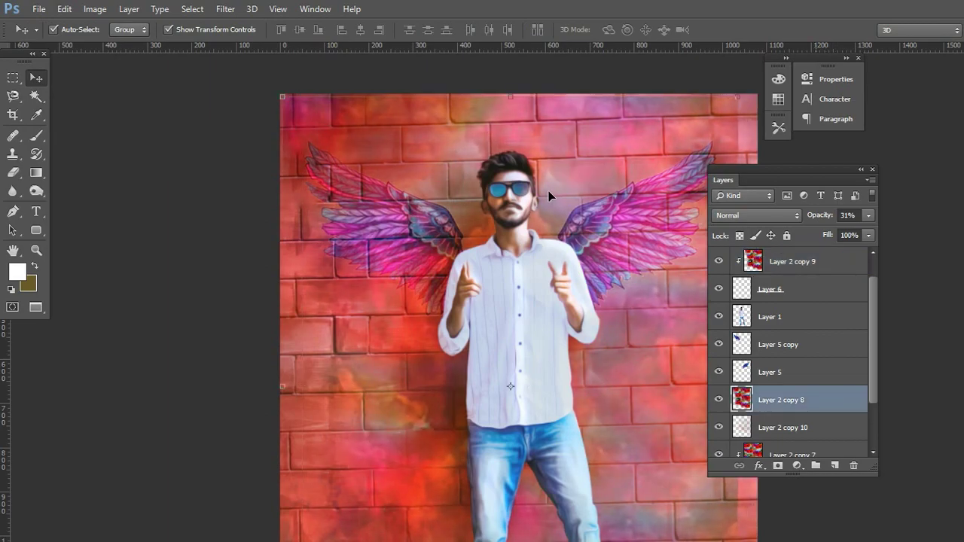
click(791, 262)
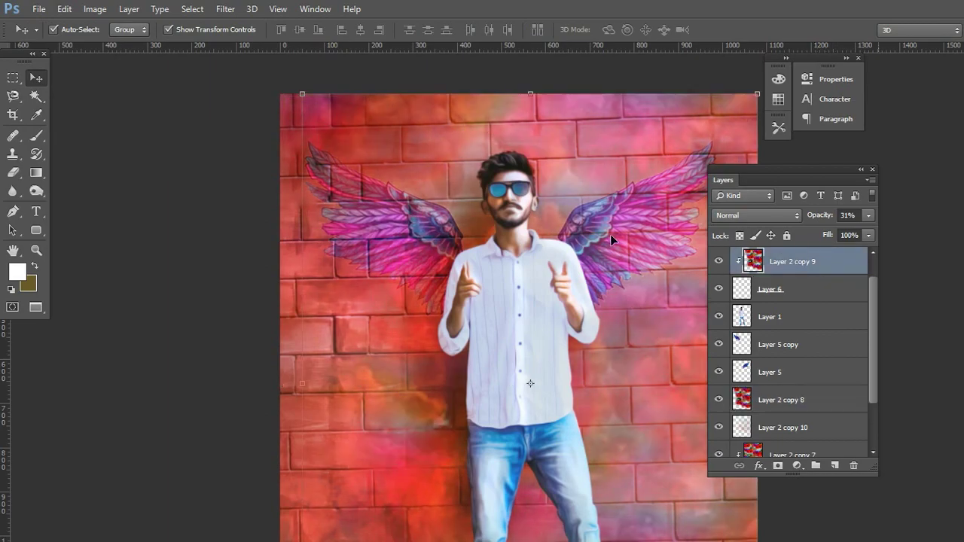
drag(601, 351, 572, 326)
key(ctrl+z)
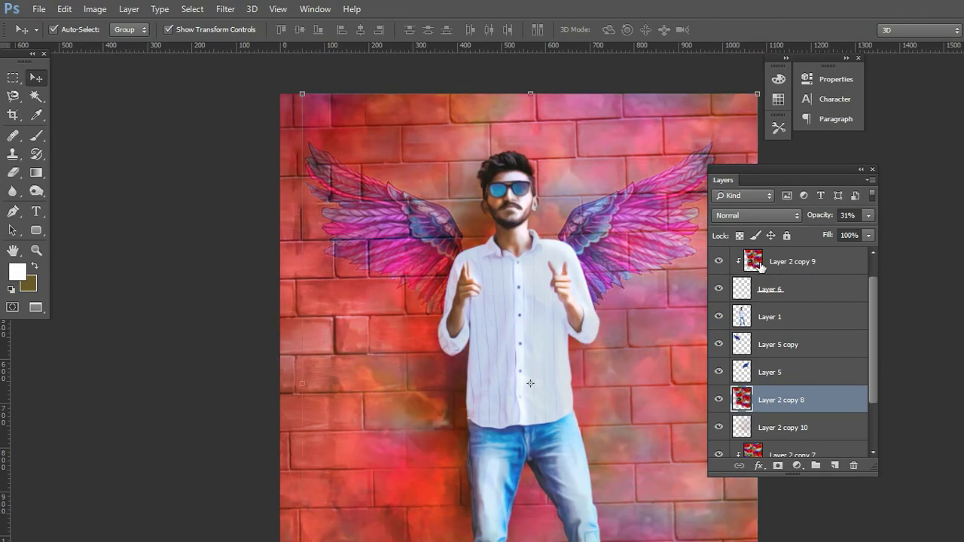
- Release the clipping mask of Layer 2 copy 9 and shift its colour texture down and left over the man
right_click(759, 262)
right_click(786, 262)
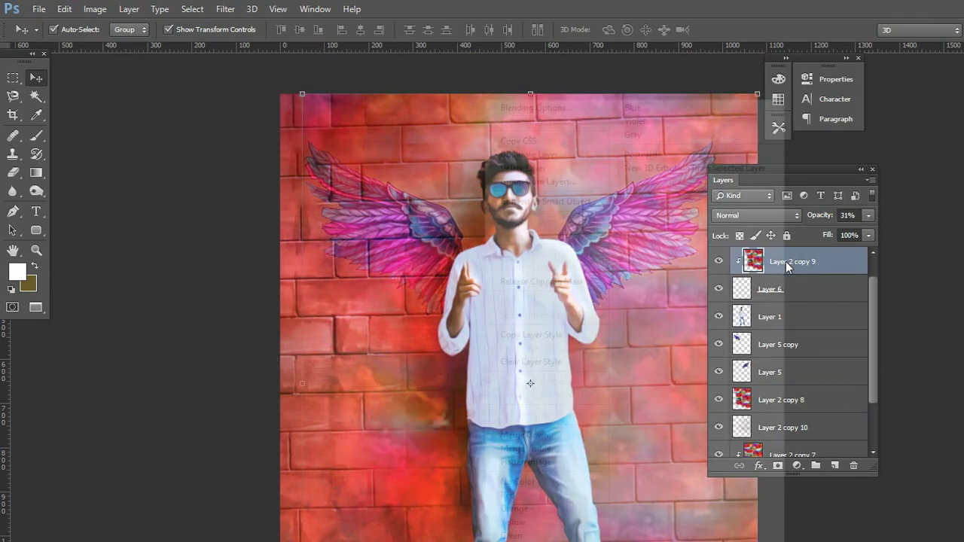
click(603, 283)
drag(593, 144, 548, 175)
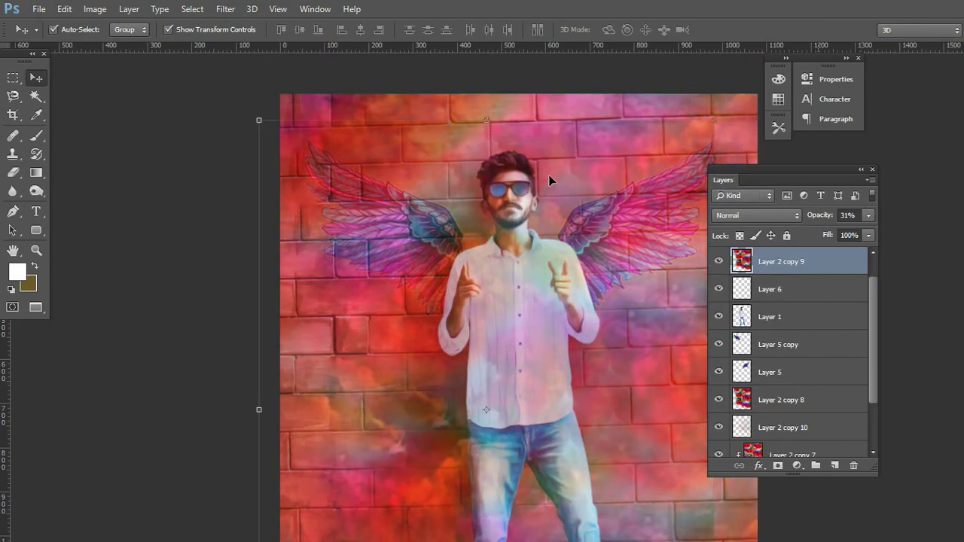
- Clip Layer 2 copy 9 to Layer 6 again and reposition its colours within the sunglass lenses
right_click(777, 260)
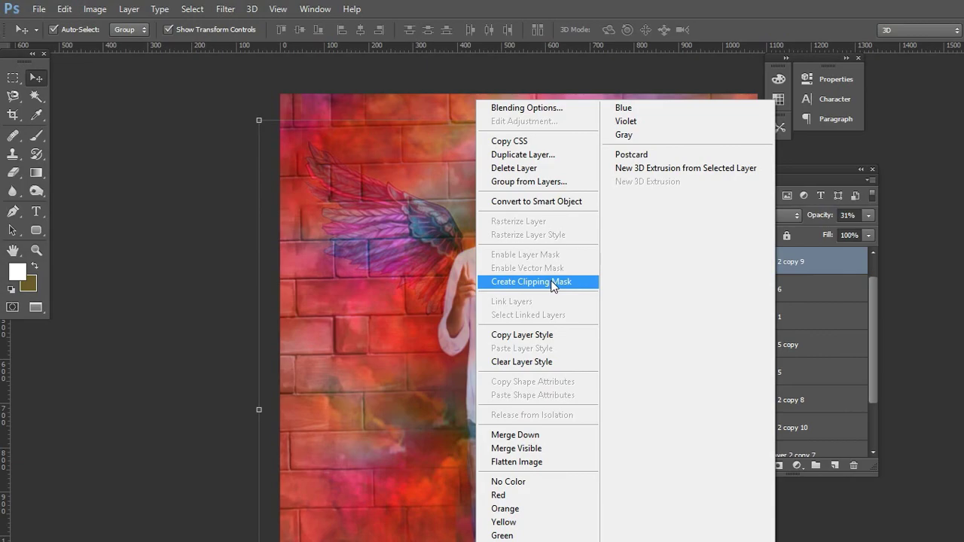
click(554, 282)
scroll(518, 191, up, 4)
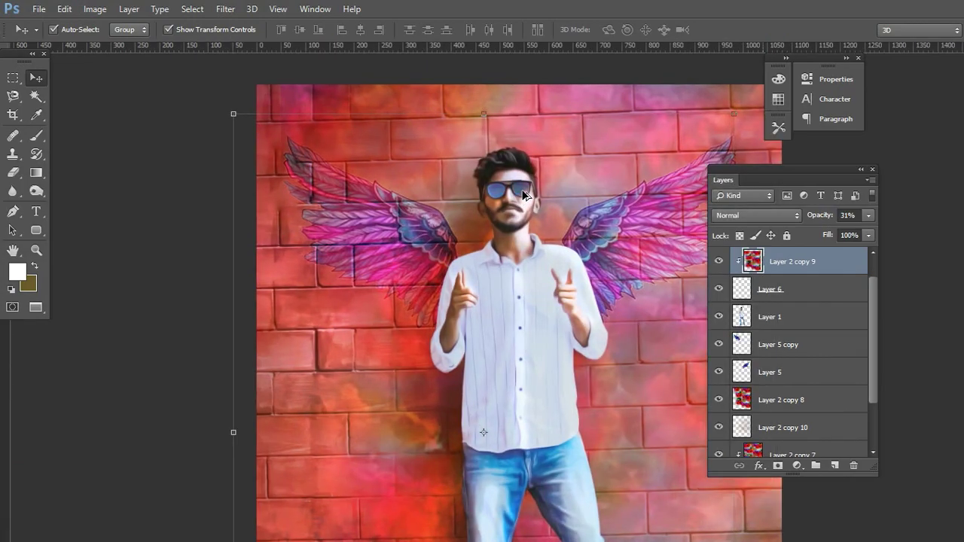
drag(515, 189, 334, 160)
drag(335, 122, 405, 173)
click(12, 191)
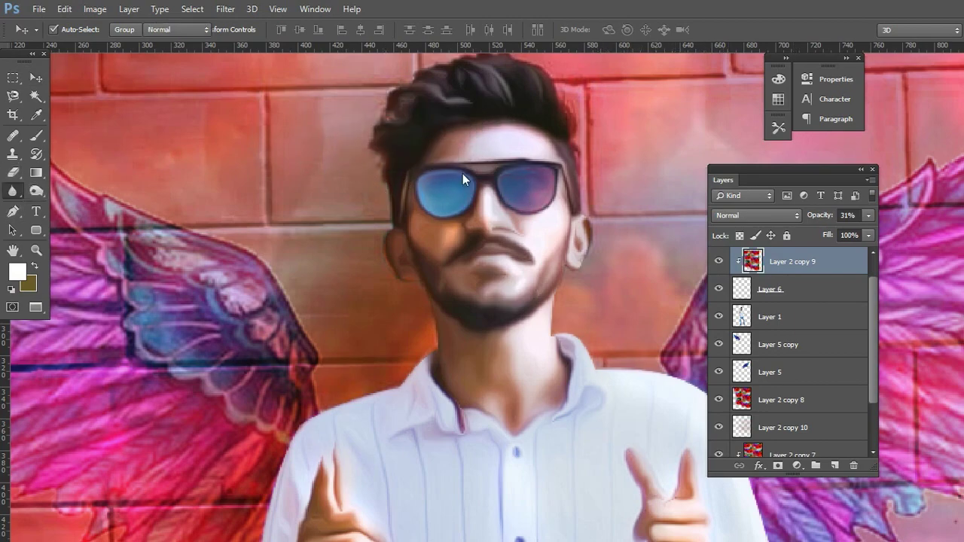
click(779, 289)
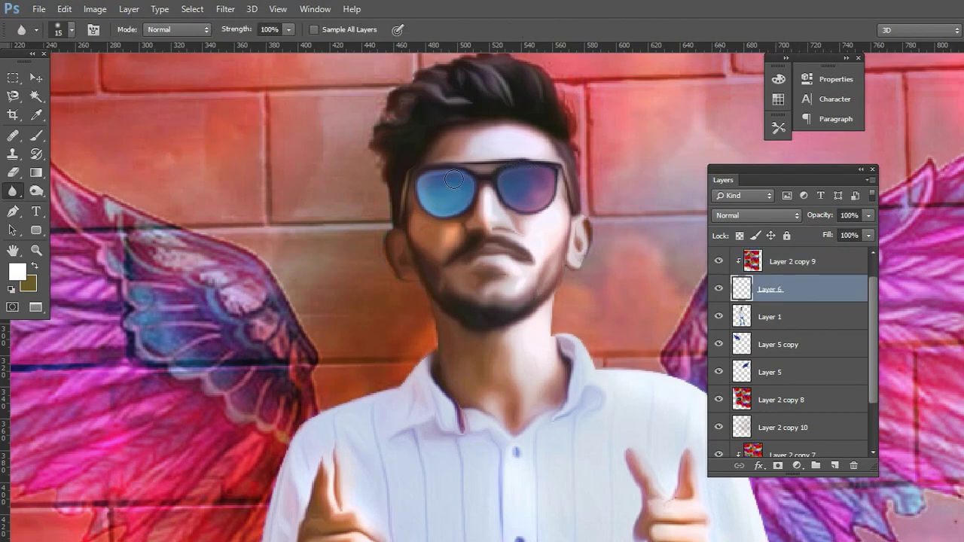
scroll(561, 224, up, 3)
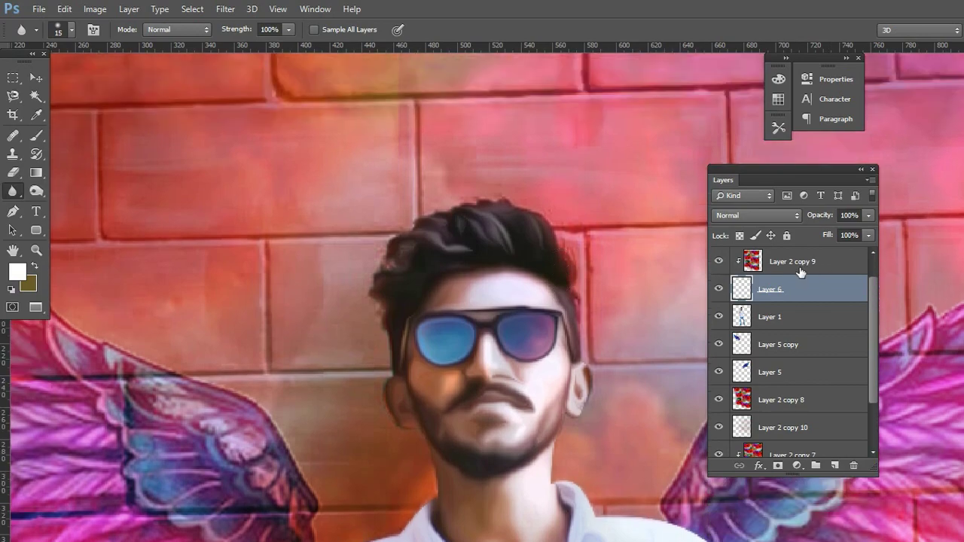
- Smudge the man's hair edges outward on Layer 1 with a 14-pixel brush in Darken mode at 32% strength
click(775, 320)
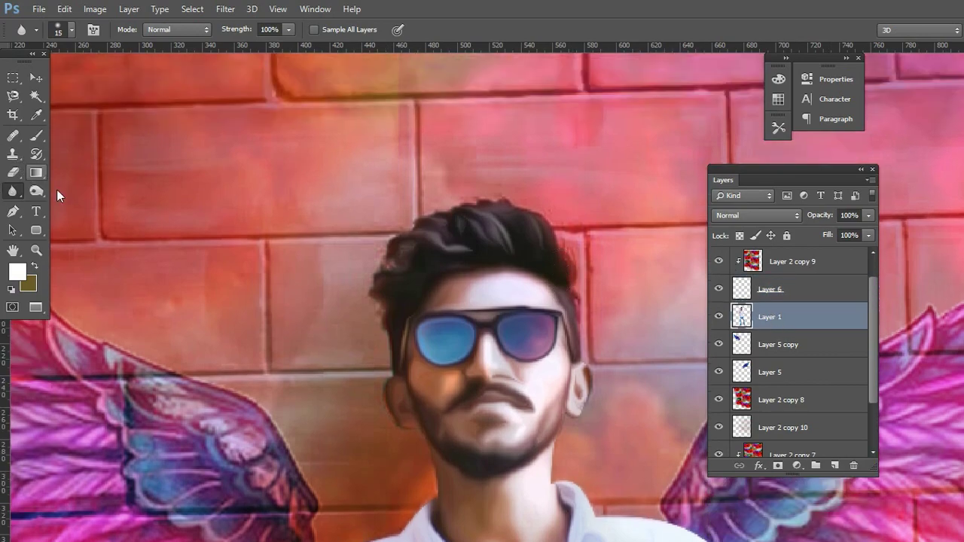
right_click(17, 192)
click(49, 214)
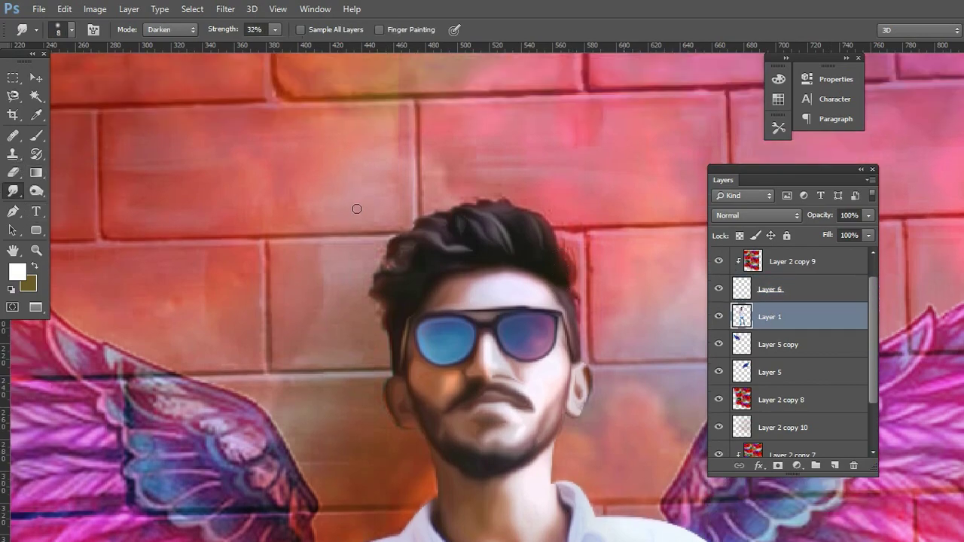
right_click(358, 209)
click(428, 269)
click(576, 100)
mouse_move(390, 247)
mouse_down()
mouse_move(414, 246)
mouse_move(398, 223)
mouse_move(439, 234)
mouse_move(387, 207)
mouse_move(458, 221)
mouse_move(408, 197)
mouse_up()
mouse_move(457, 219)
mouse_down()
mouse_move(433, 205)
mouse_move(458, 207)
mouse_move(435, 191)
mouse_move(437, 179)
mouse_up()
drag(488, 202, 439, 178)
mouse_move(517, 208)
mouse_down()
mouse_move(461, 168)
mouse_move(468, 188)
mouse_up()
mouse_move(429, 227)
mouse_down()
mouse_move(370, 216)
mouse_move(423, 241)
mouse_move(396, 240)
mouse_move(413, 250)
mouse_move(360, 244)
mouse_up()
drag(568, 257, 566, 217)
scroll(536, 268, down, 4)
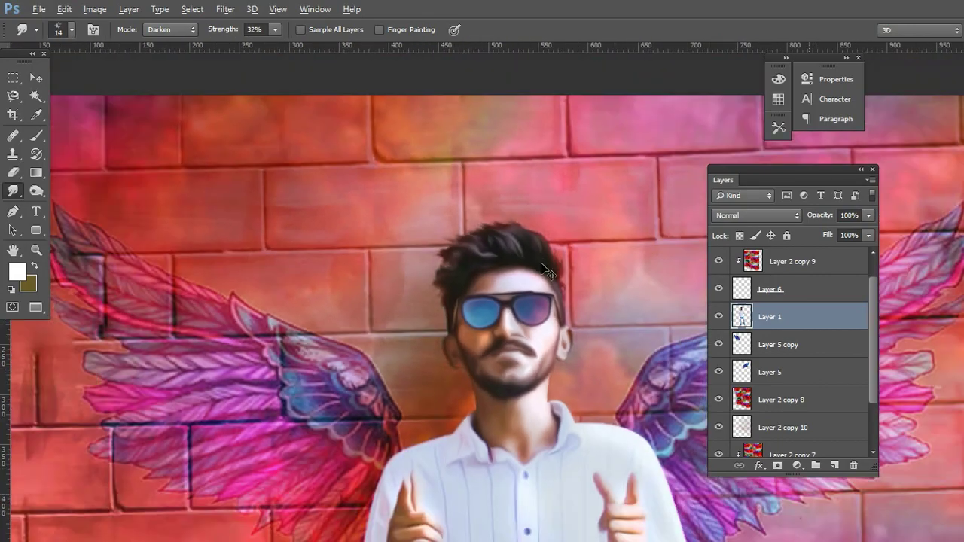
scroll(549, 272, down, 9)
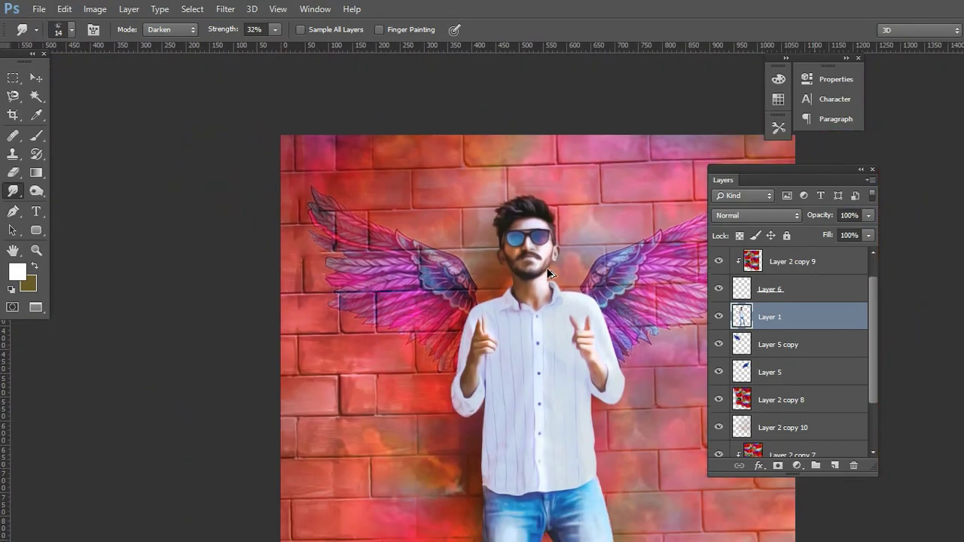
- Move the Layer 2 copy 8 colour texture slightly upward over the brick wall behind the man
drag(619, 332, 564, 279)
click(765, 399)
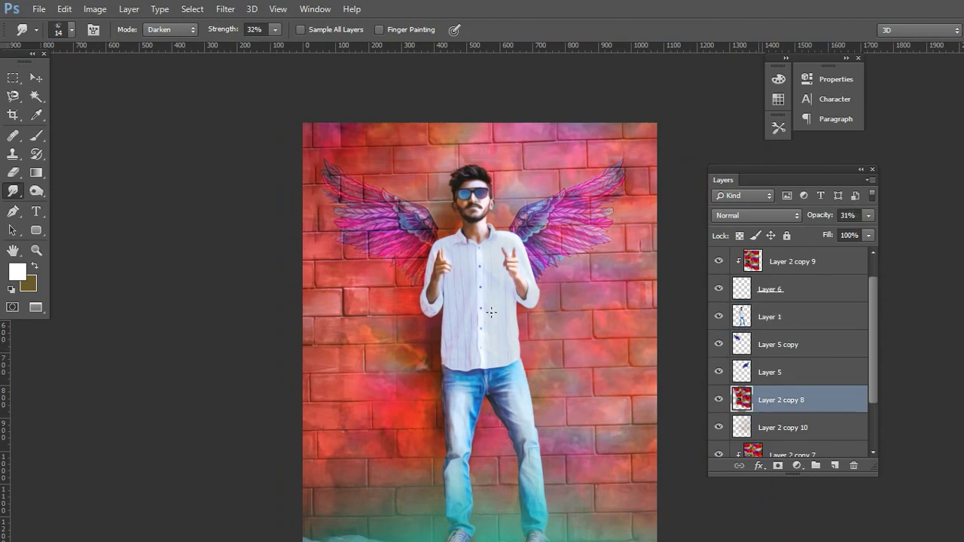
key(v)
drag(440, 379, 431, 375)
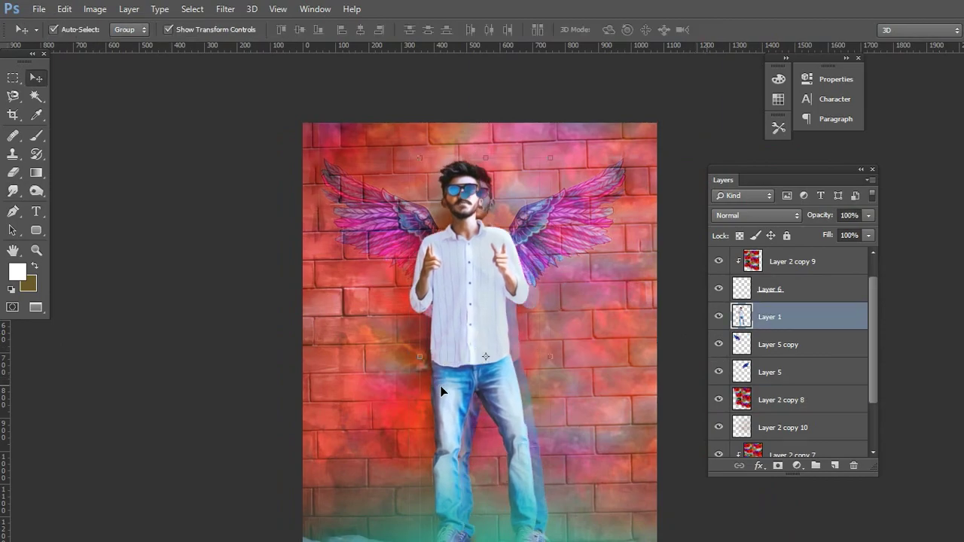
key(ctrl+z)
click(783, 397)
drag(409, 411, 414, 385)
scroll(482, 361, down, 2)
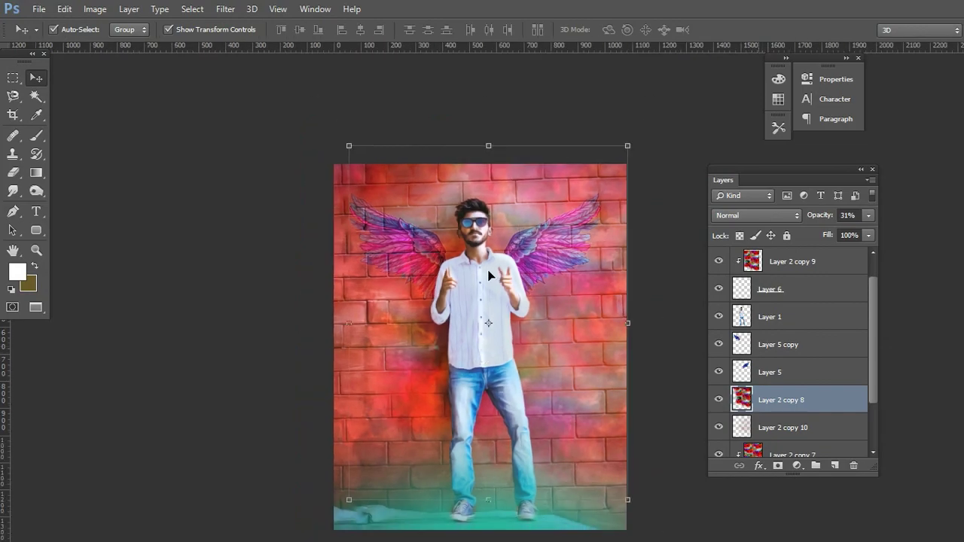
scroll(487, 275, down, 2)
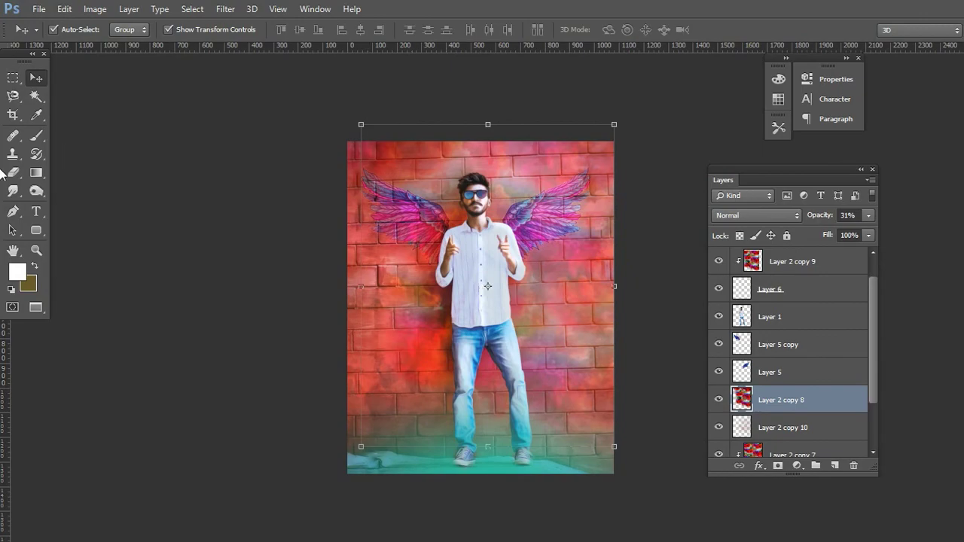
- Activate the Crop tool, preview the whole composite in full-screen mode, and return to the standard screen mode
click(13, 114)
click(410, 262)
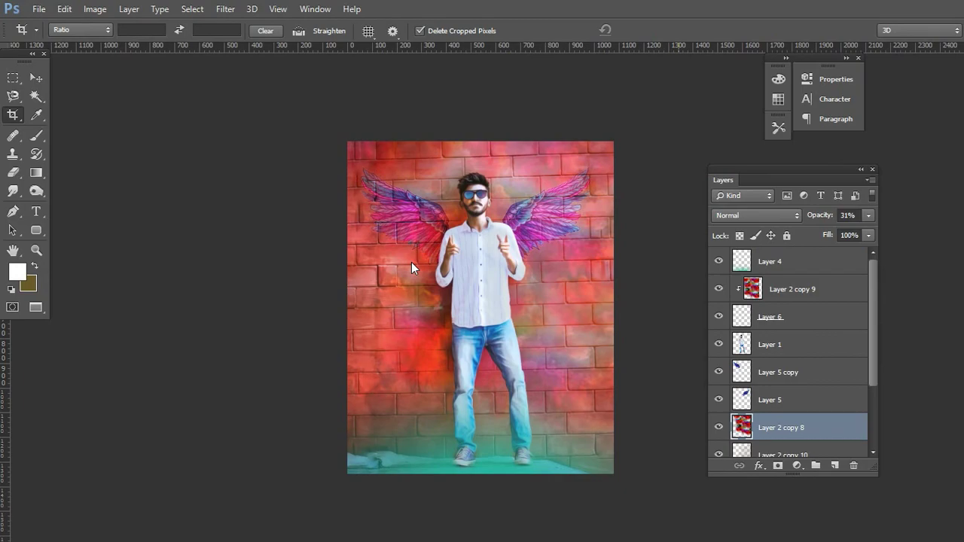
key(f)
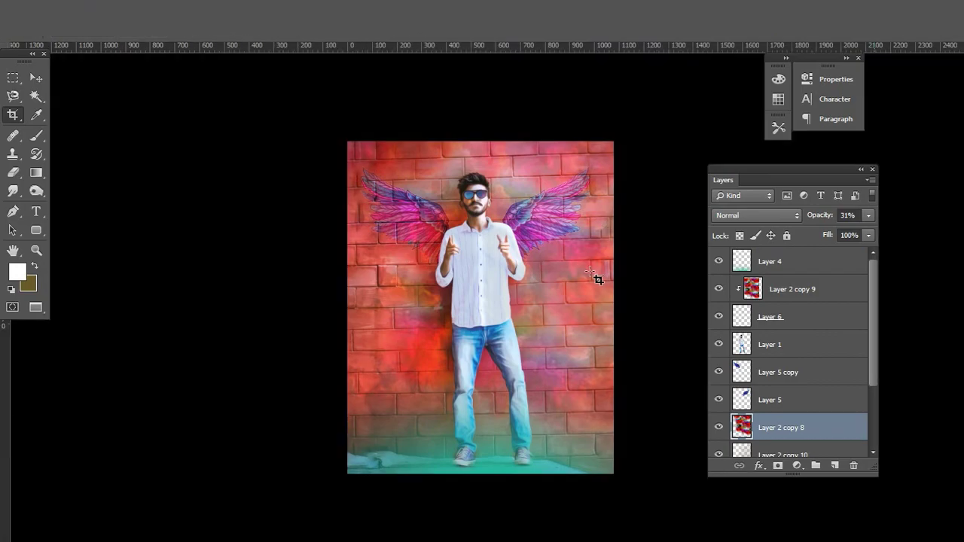
key(f)
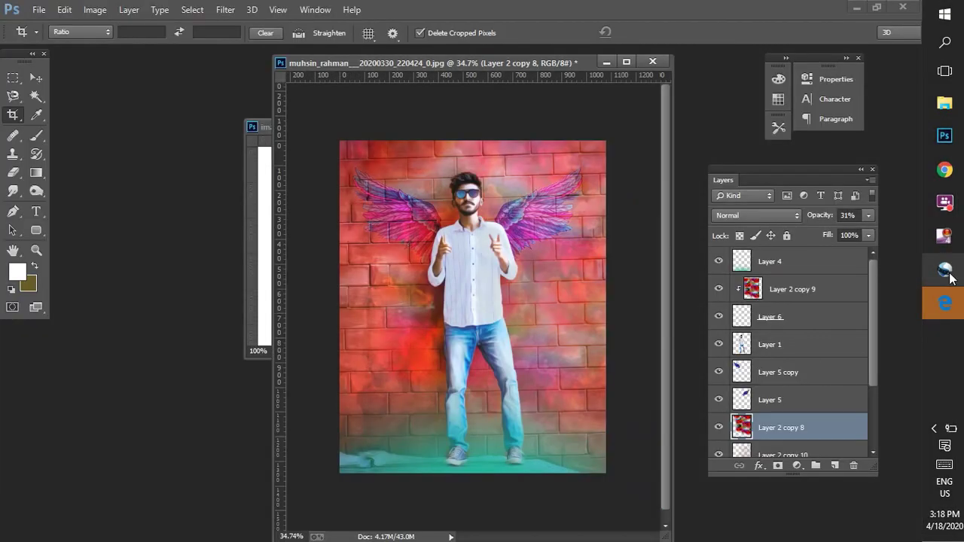